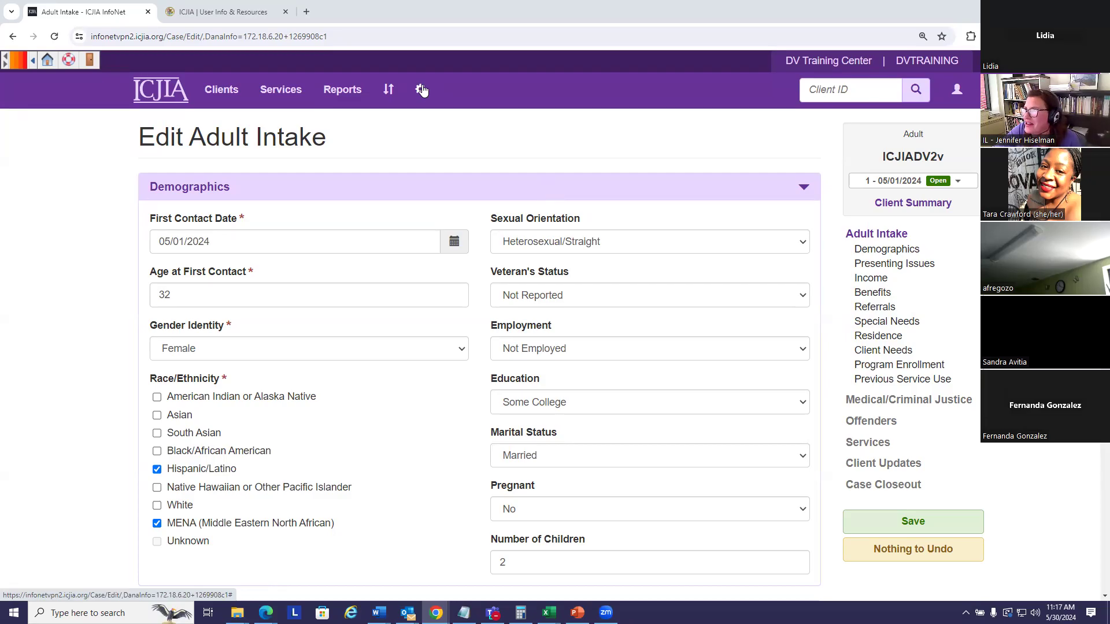
Step: From the Edit Adult Intake page, open the gear menu of center settings and list options
left_click(420, 91)
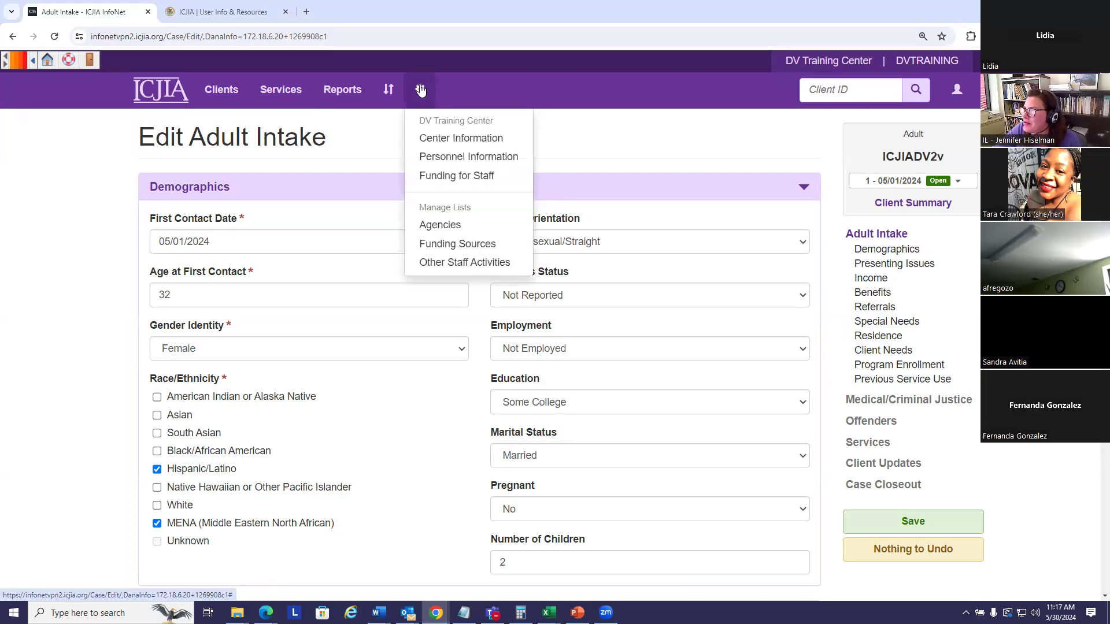
Step: Open the Center Information page and add a period to the end of the center's address
left_click(432, 140)
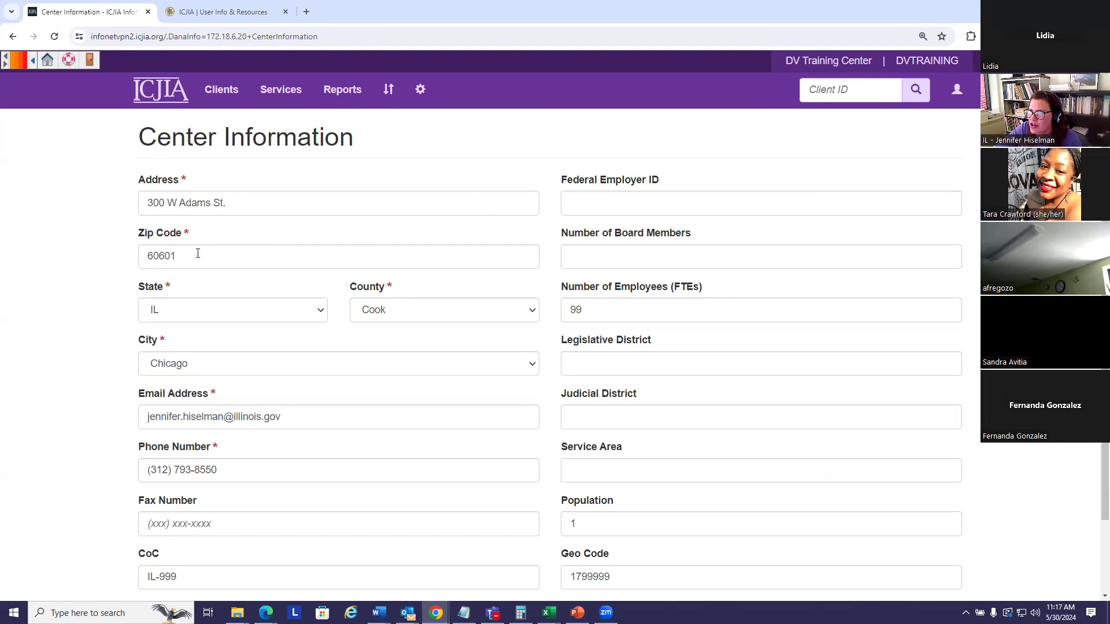
mouse_move(186, 247)
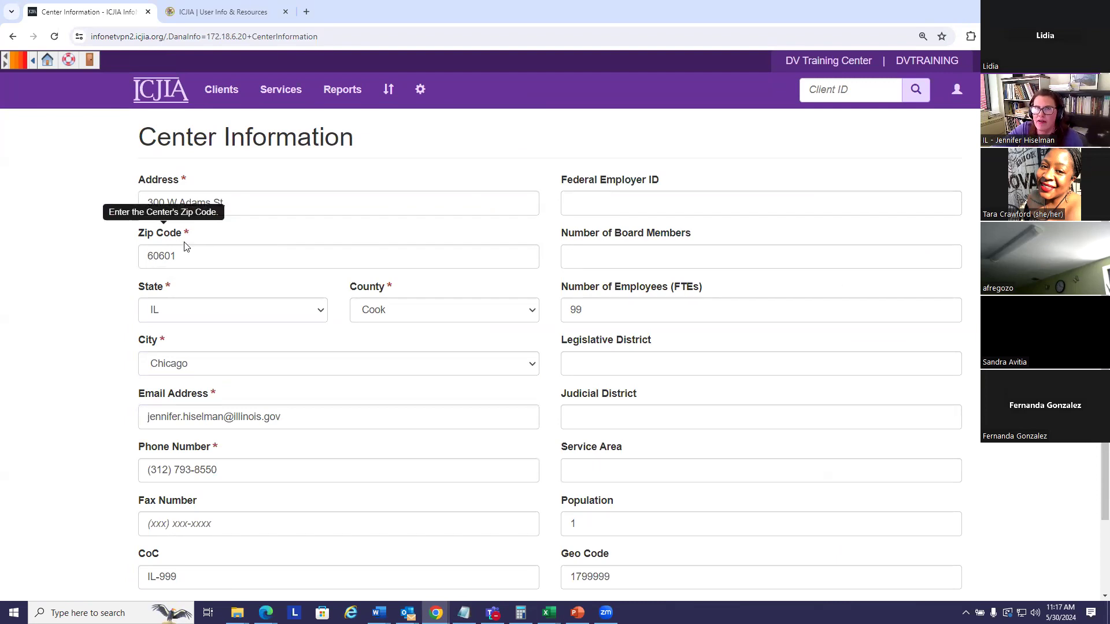
left_click(262, 200)
type(".")
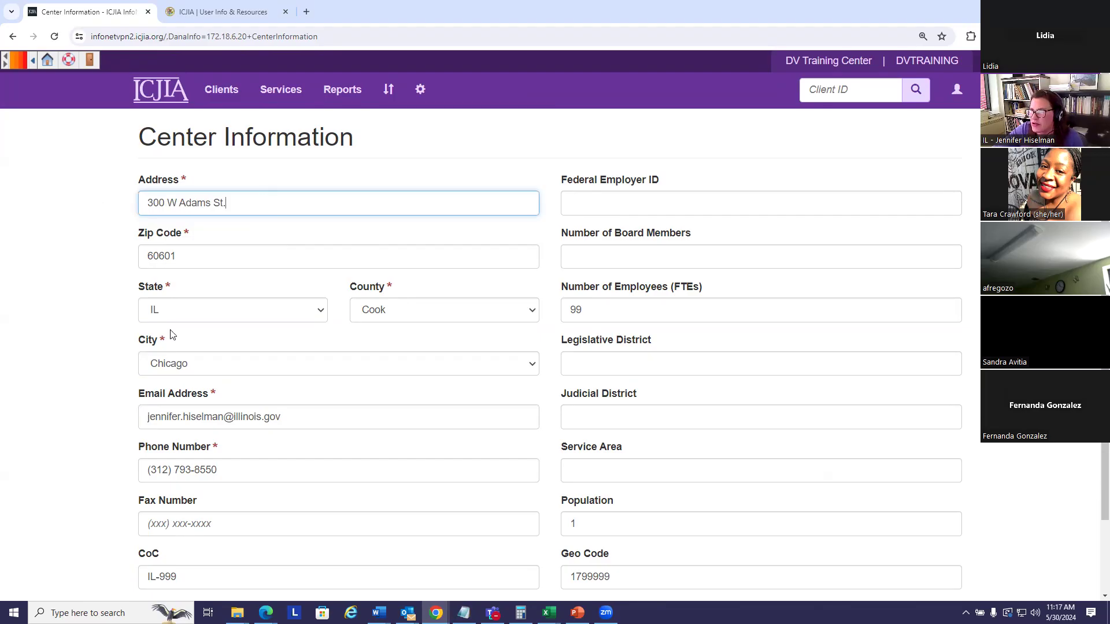
Step: Review the lower Center Information fields, pointing out the CoC and Geo Code labels
scroll(81, 298, "down", 1)
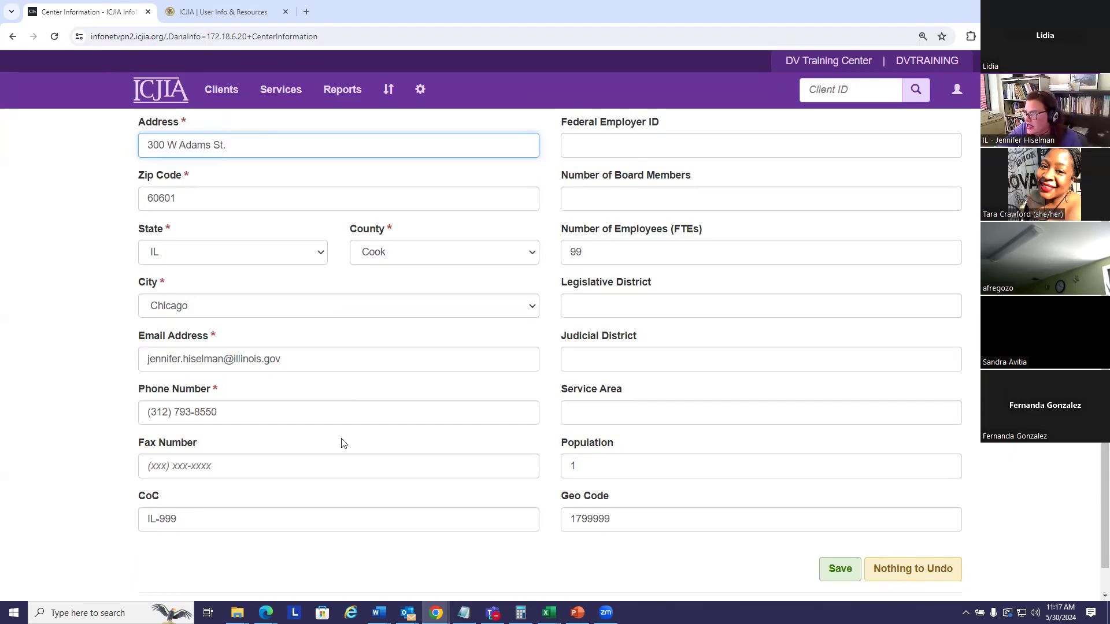
scroll(402, 483, "down", 1)
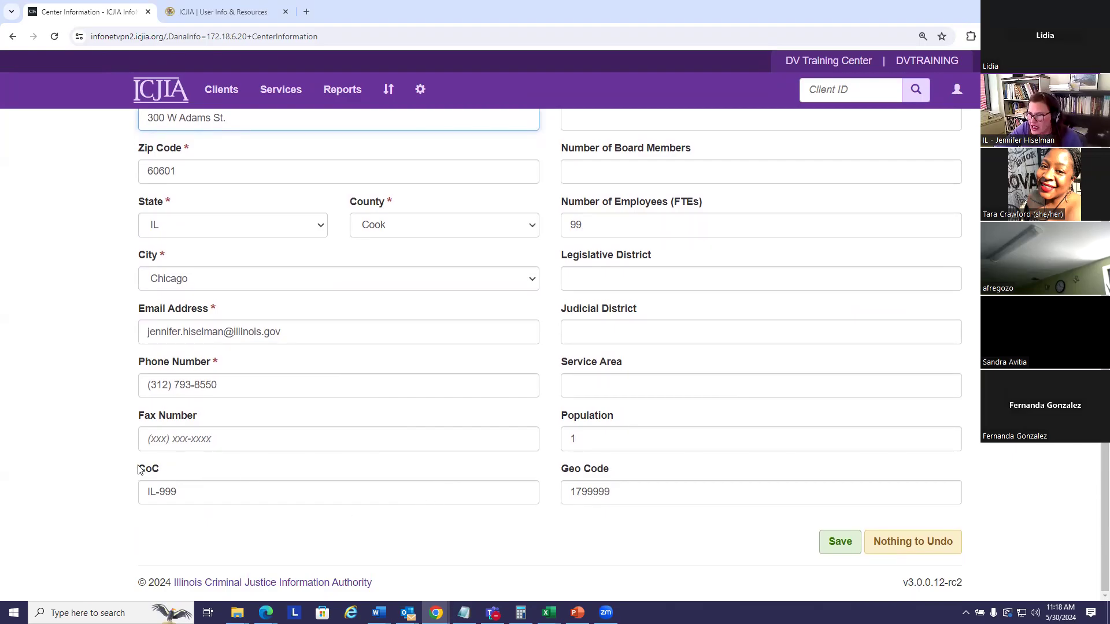
left_click_drag(139, 469, 159, 473)
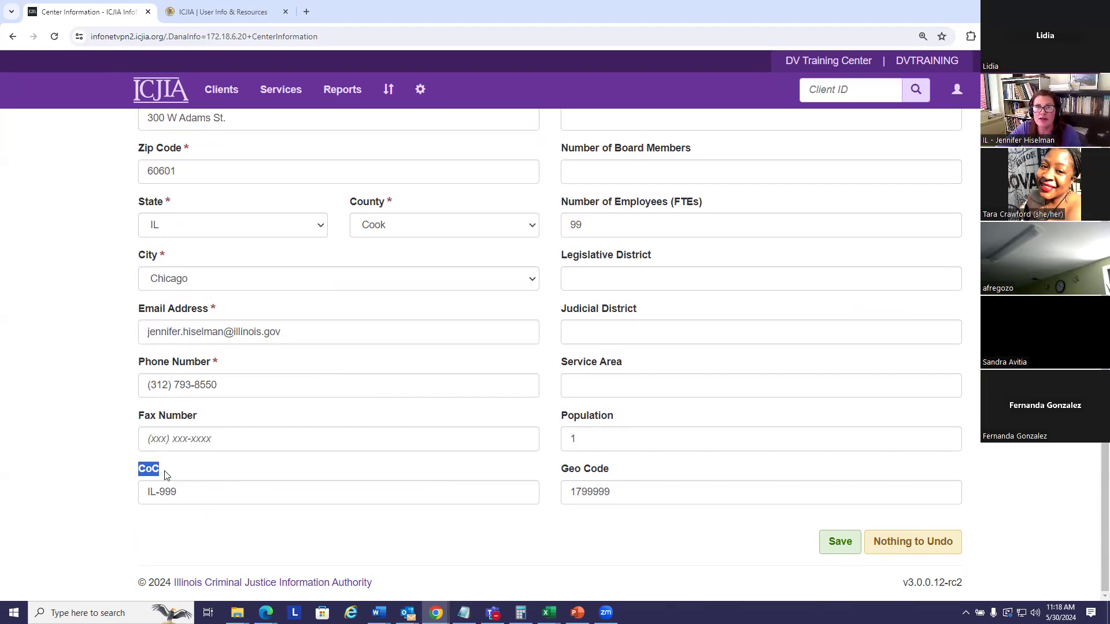
left_click(563, 473)
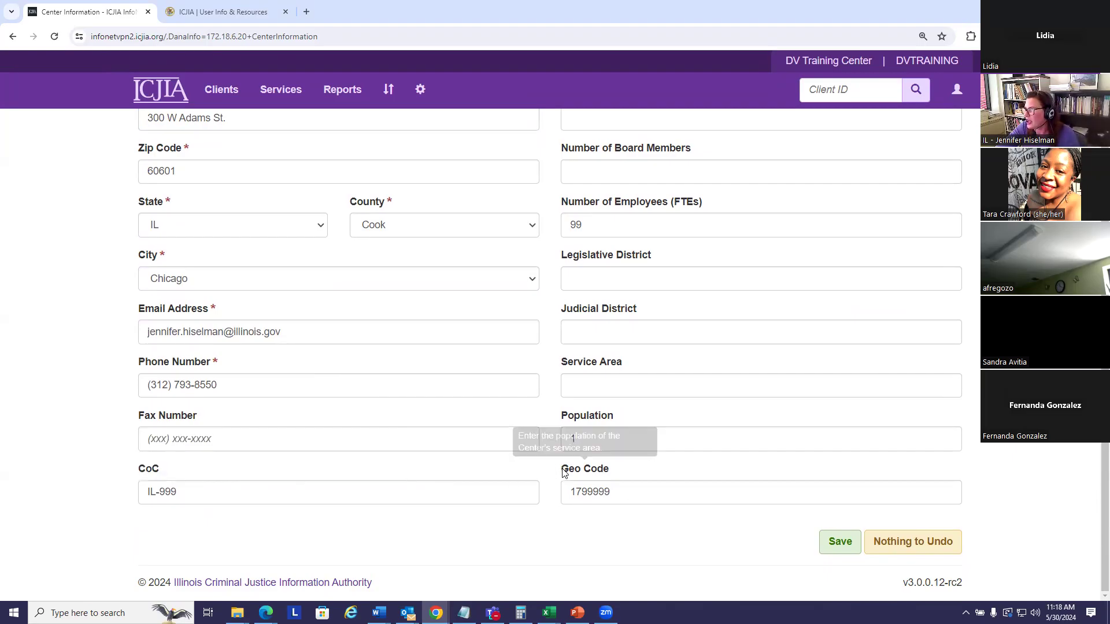
left_click_drag(563, 473, 619, 470)
left_click(667, 473)
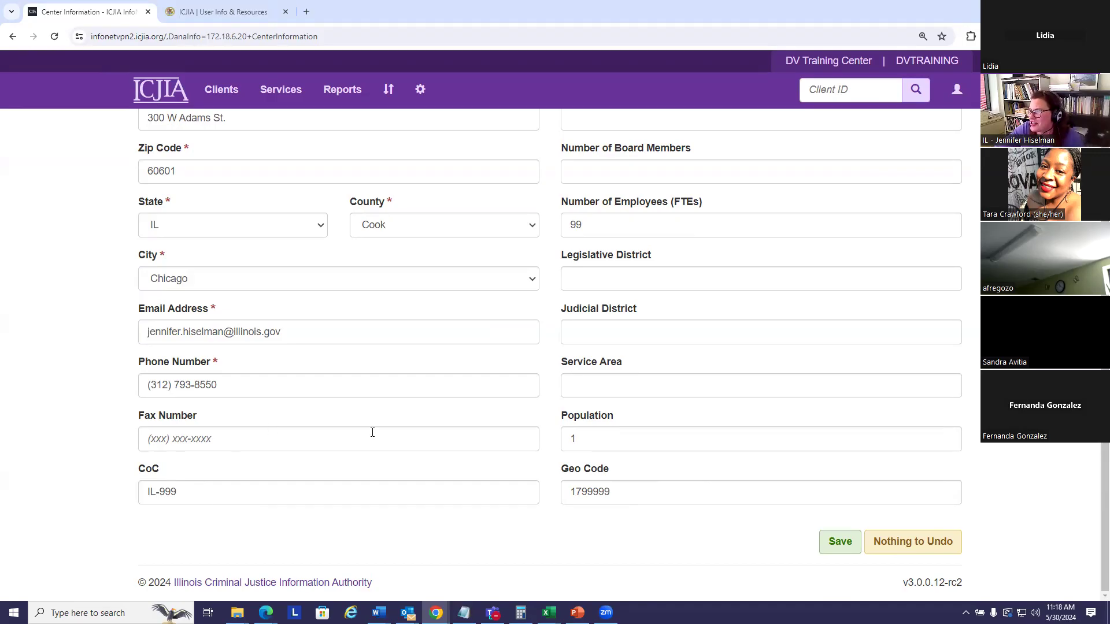
scroll(654, 413, "up", 2)
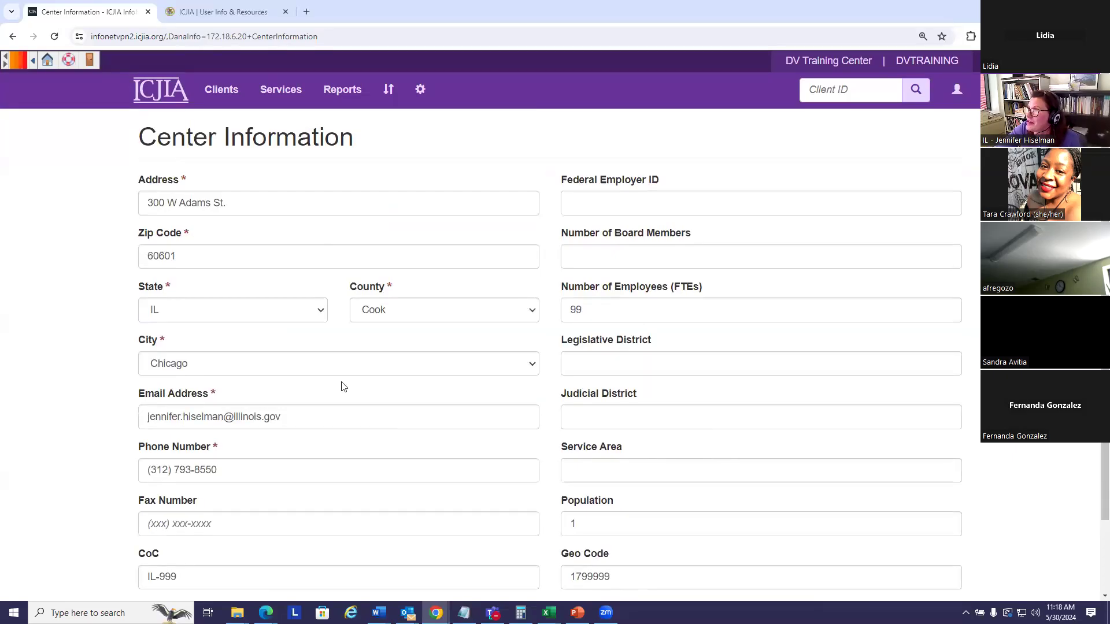
left_click(421, 90)
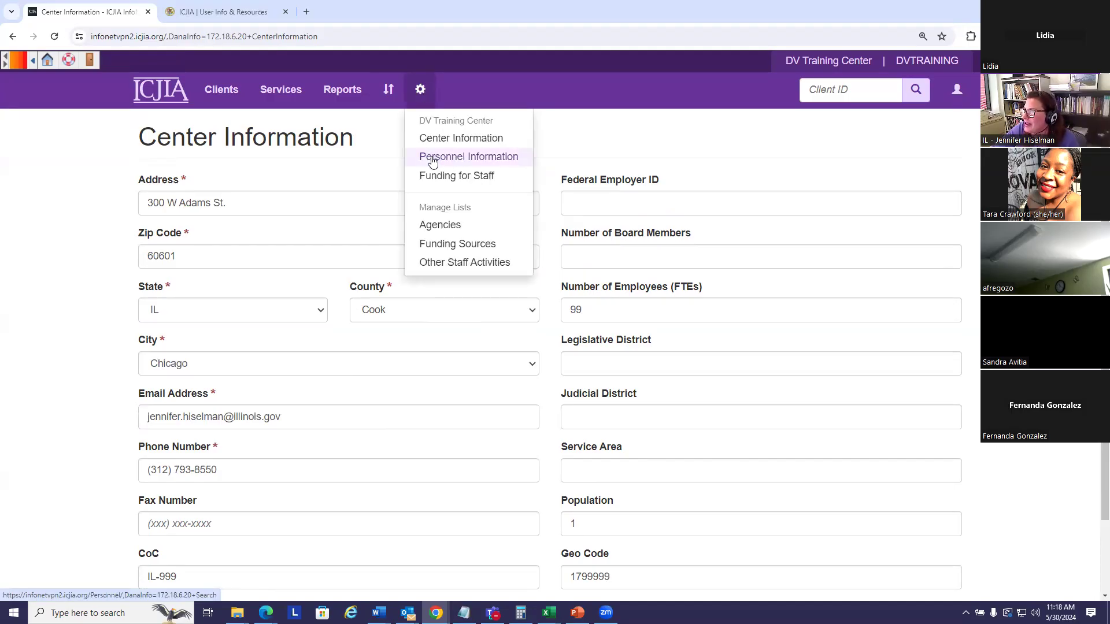
Step: Open Personnel Information and look through the list of staff and volunteers
left_click(435, 162)
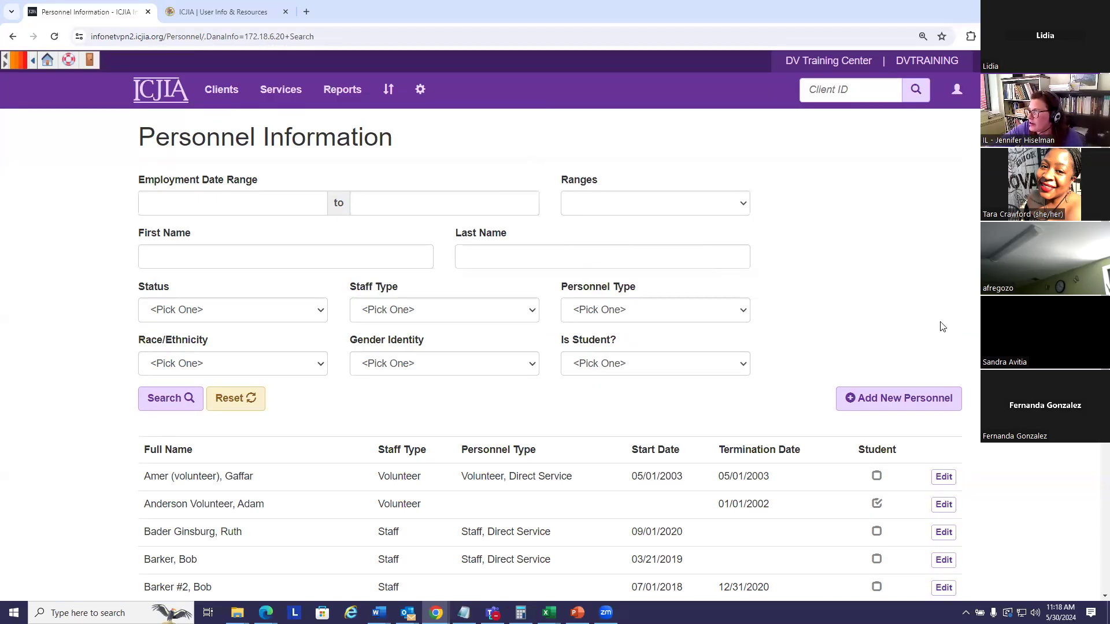
scroll(934, 313, "down", 1)
scroll(934, 313, "down", 2)
scroll(860, 310, "up", 3)
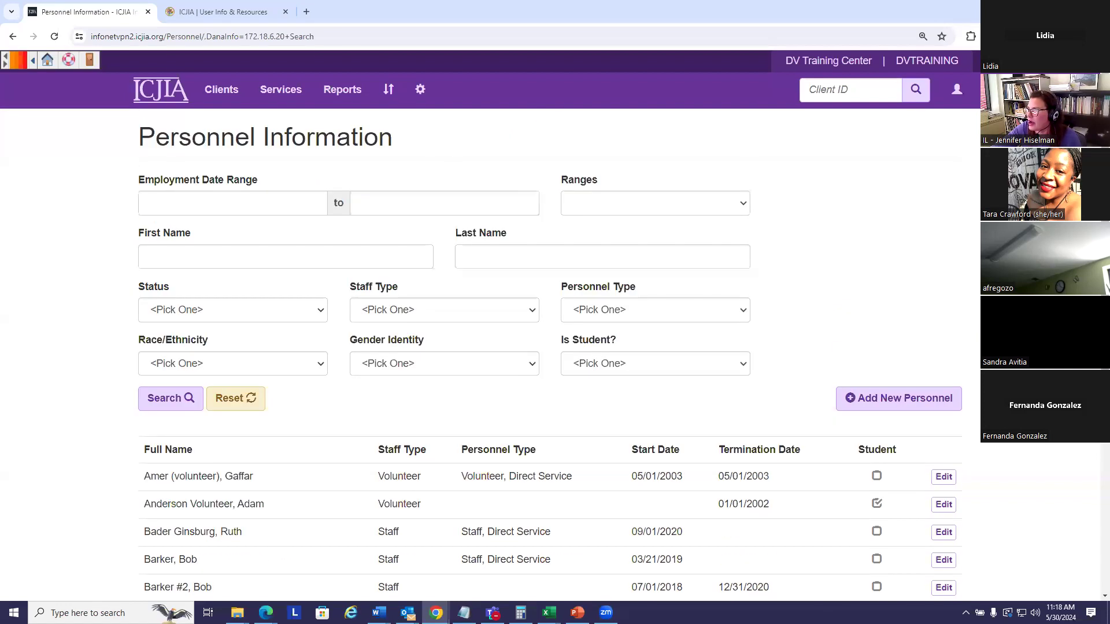
Step: Start a new personnel record and enter the staff member's first and last name
left_click(905, 403)
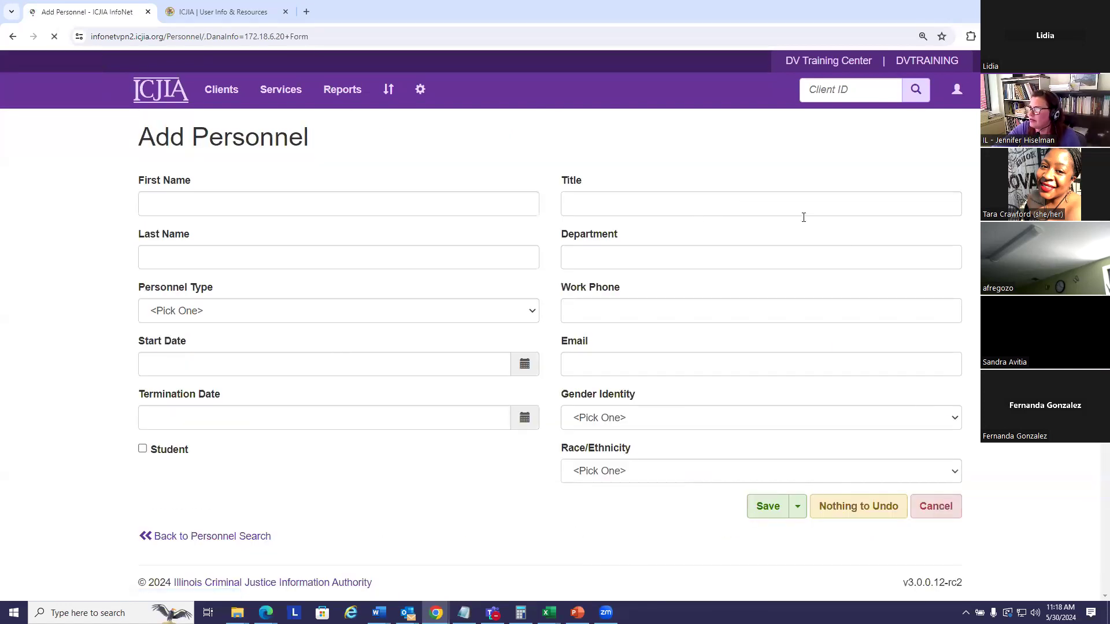
left_click(241, 197)
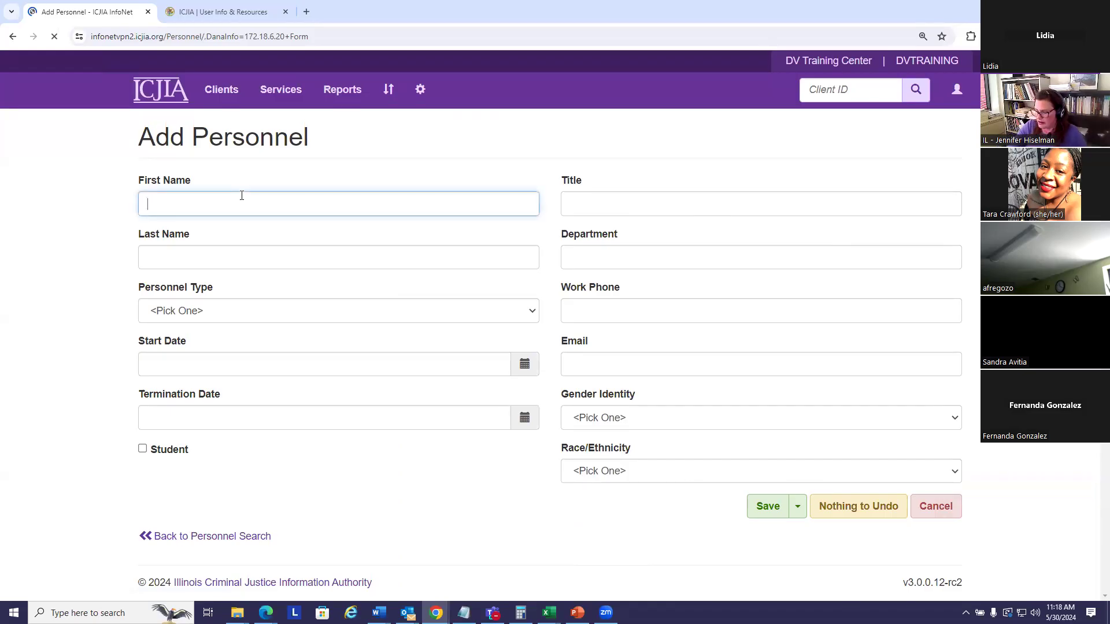
left_click(176, 258)
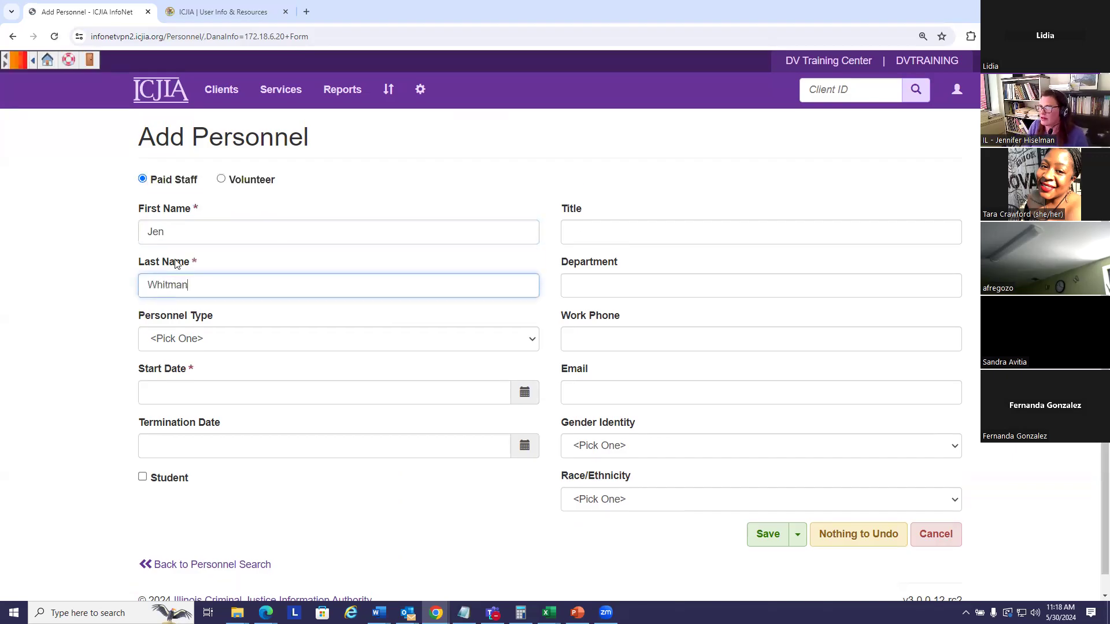
left_click(255, 263)
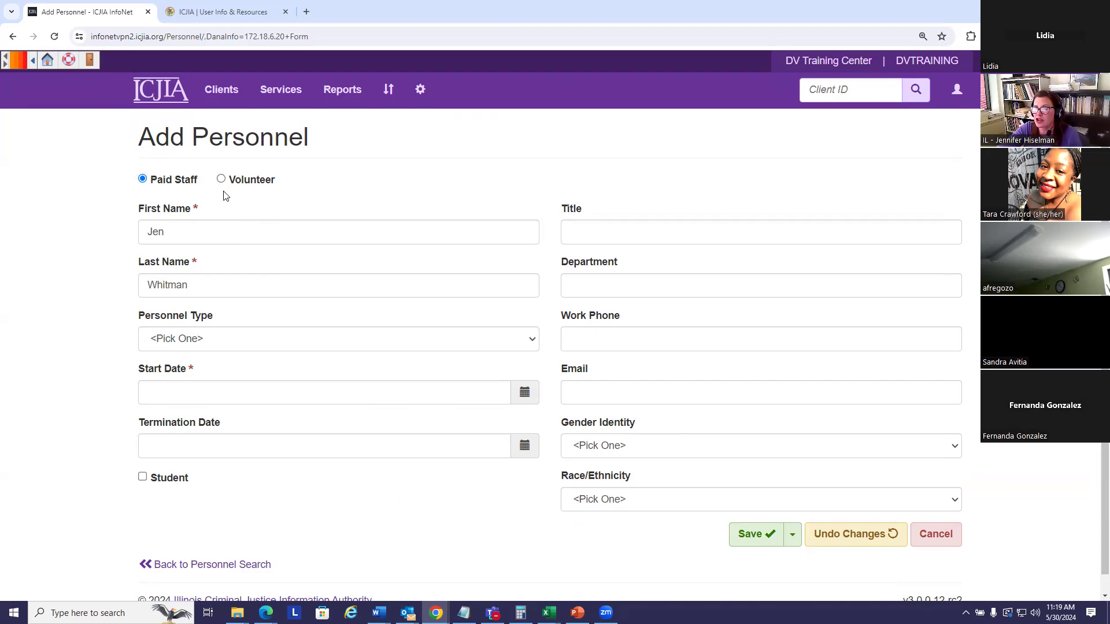
Step: Set Personnel Type to Staff, Direct Service and the start date to 05/01/2024
left_click(194, 341)
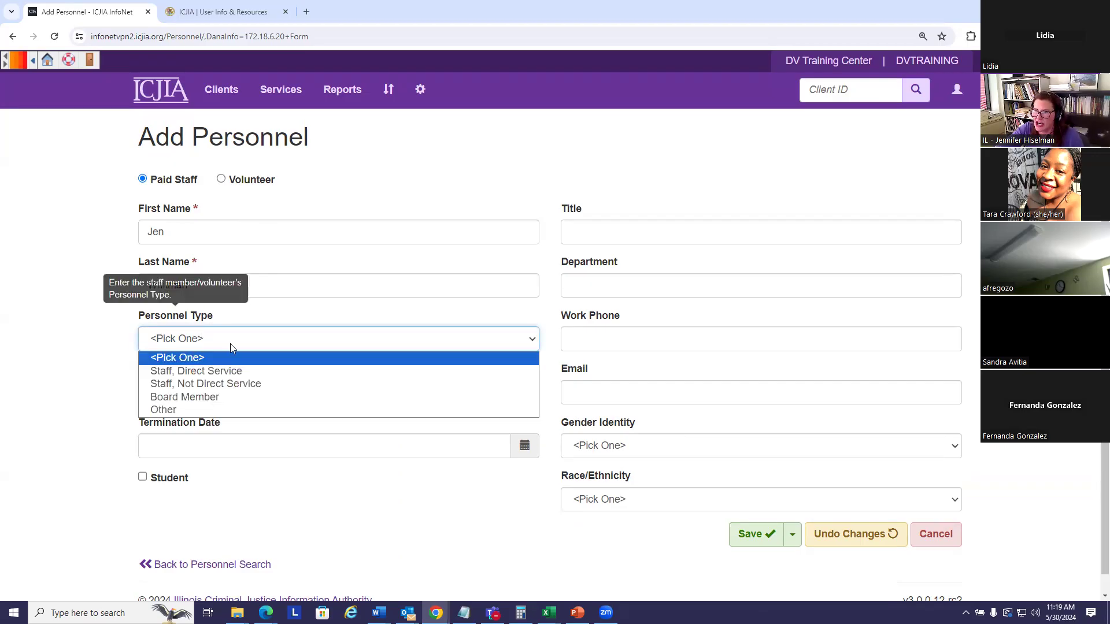
left_click(220, 371)
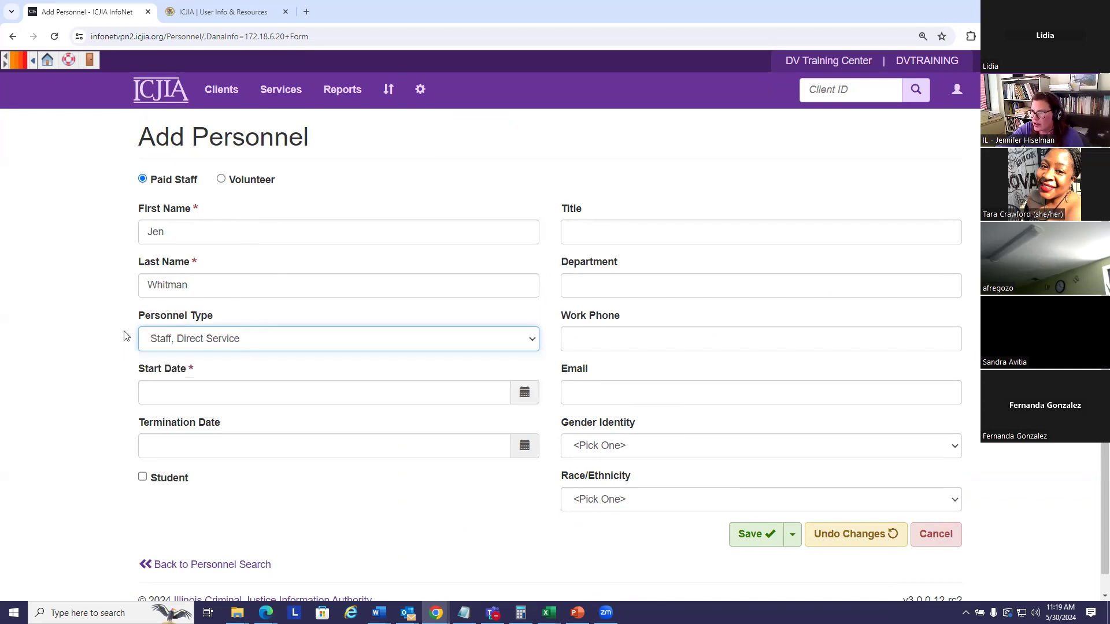
left_click(163, 391)
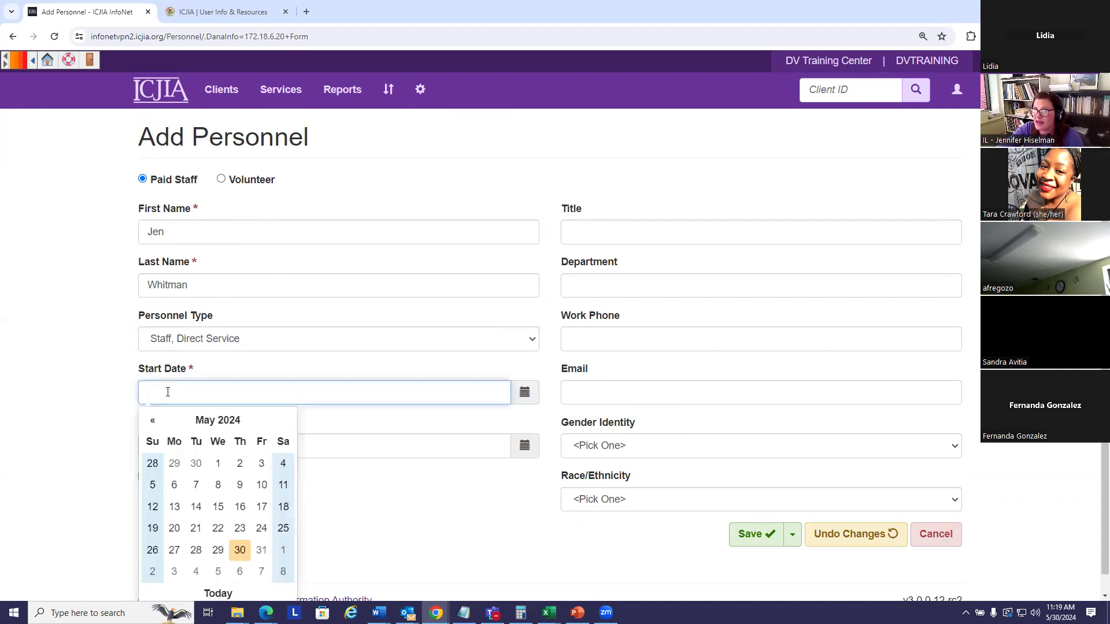
left_click(219, 464)
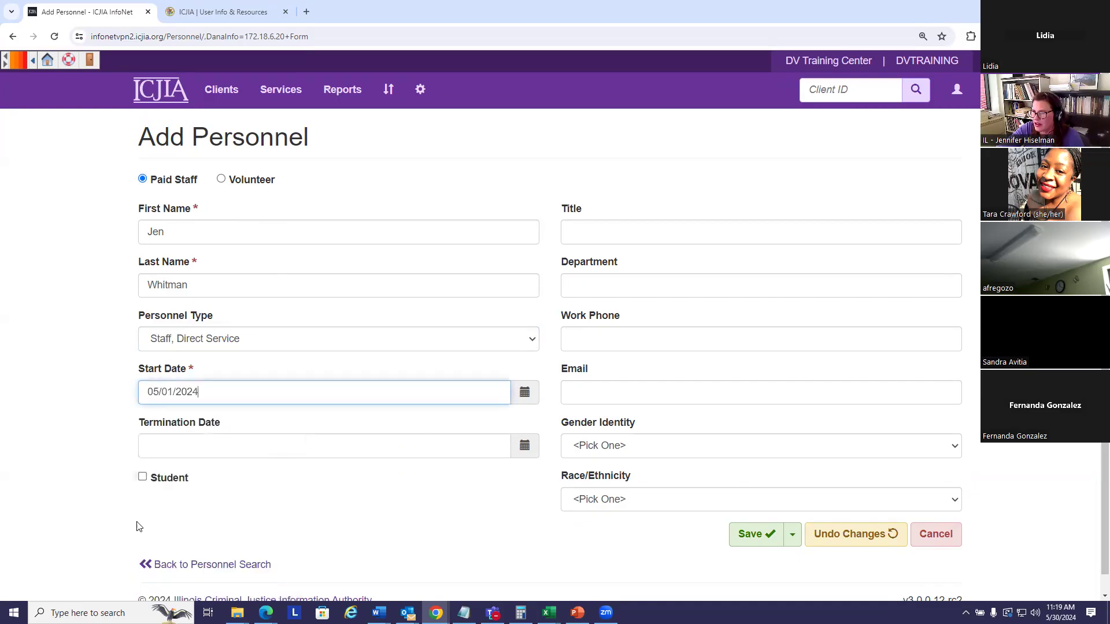
scroll(306, 500, "down", 1)
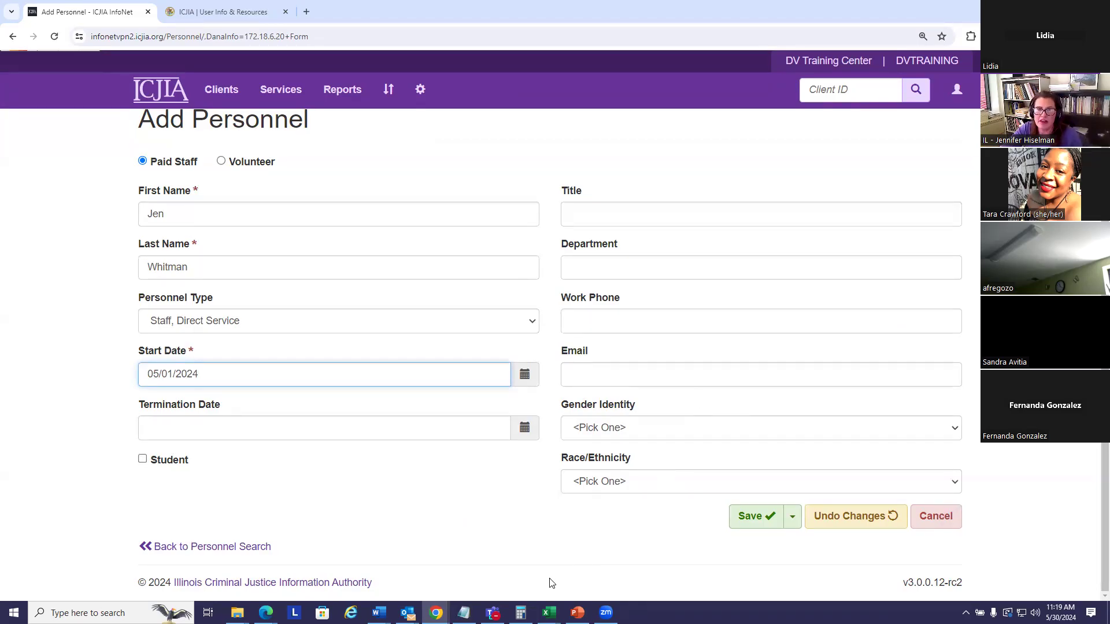
Step: Save the new staff record, check its start date, and return to Personnel Search
left_click(756, 521)
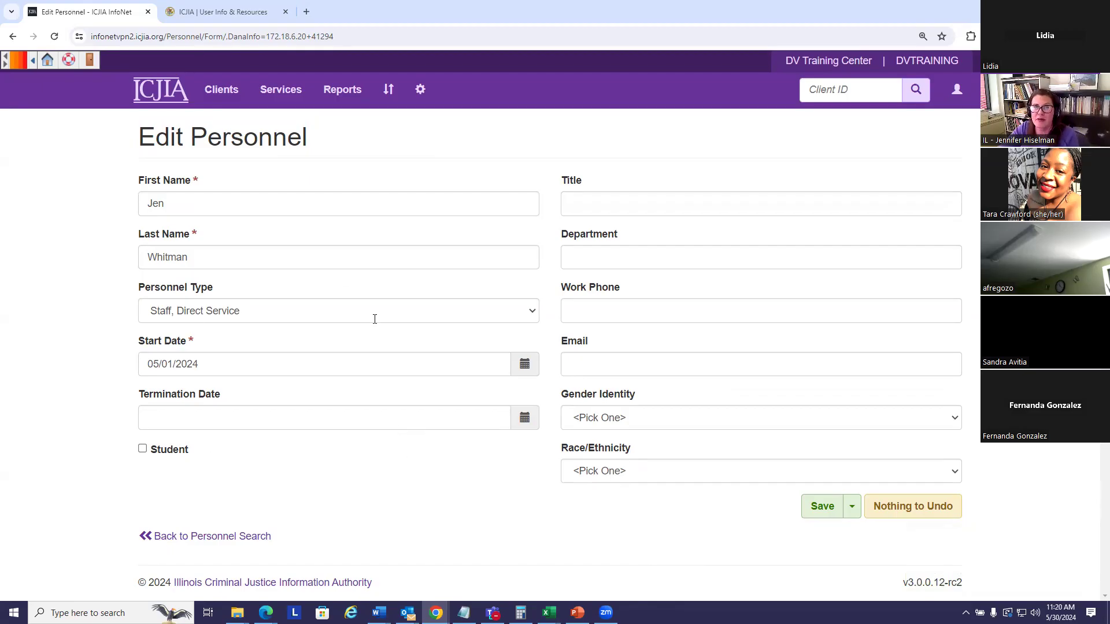
mouse_move(144, 346)
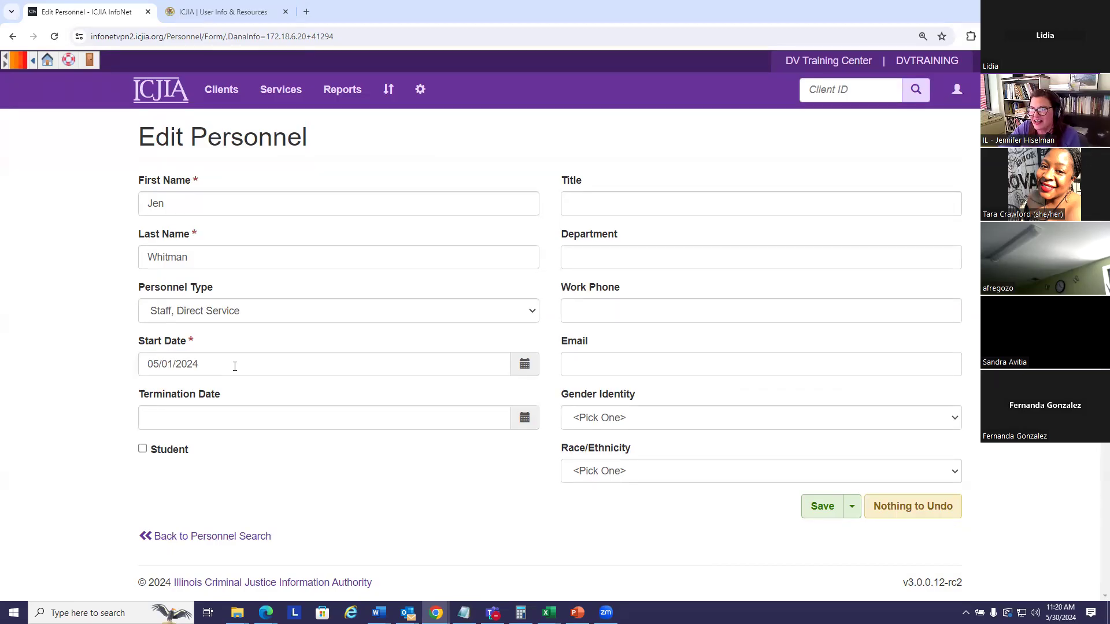
left_click_drag(146, 362, 208, 362)
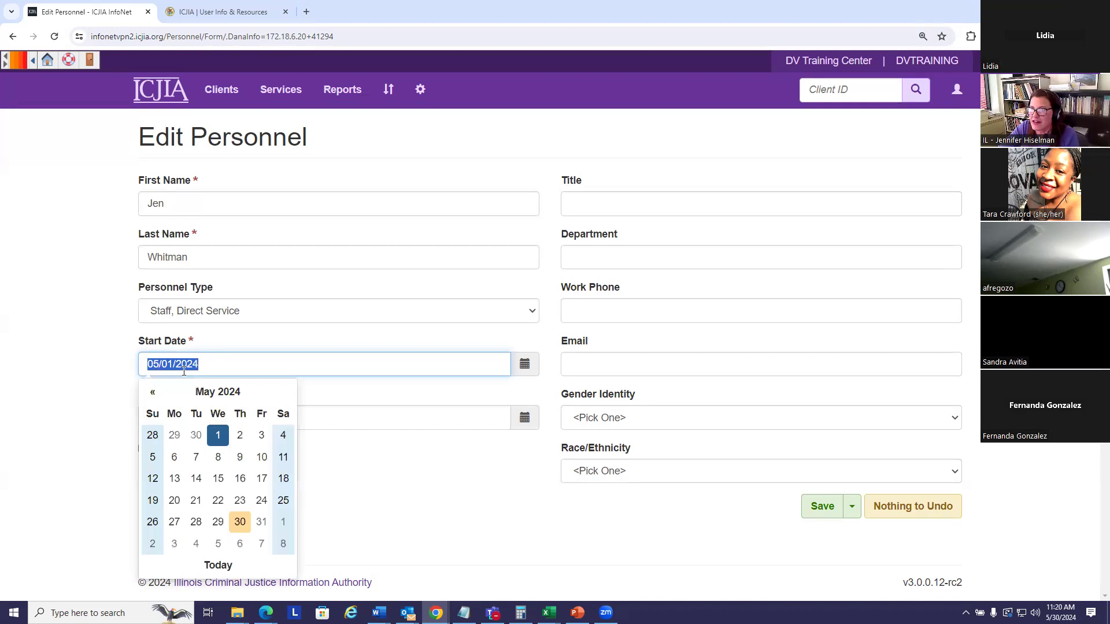
left_click(235, 366)
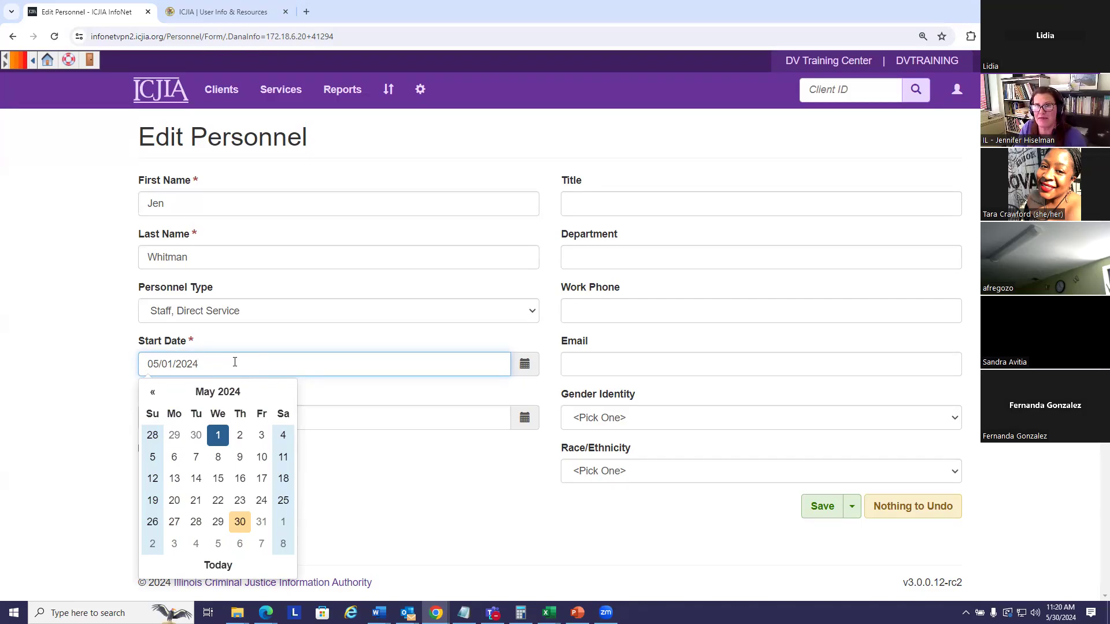
left_click(398, 341)
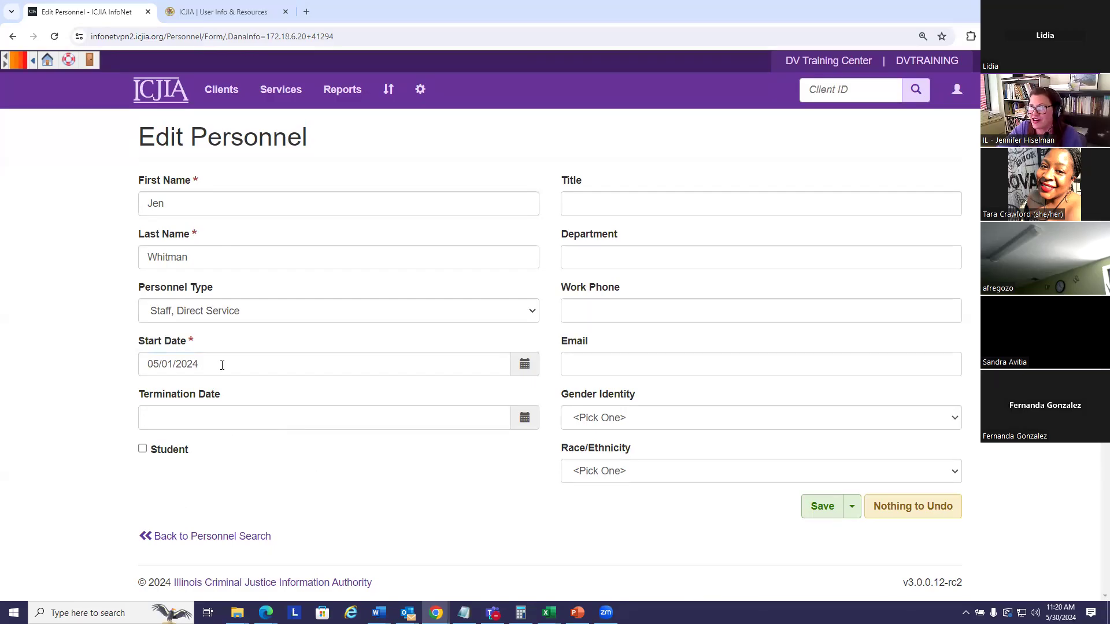
left_click_drag(221, 365, 141, 364)
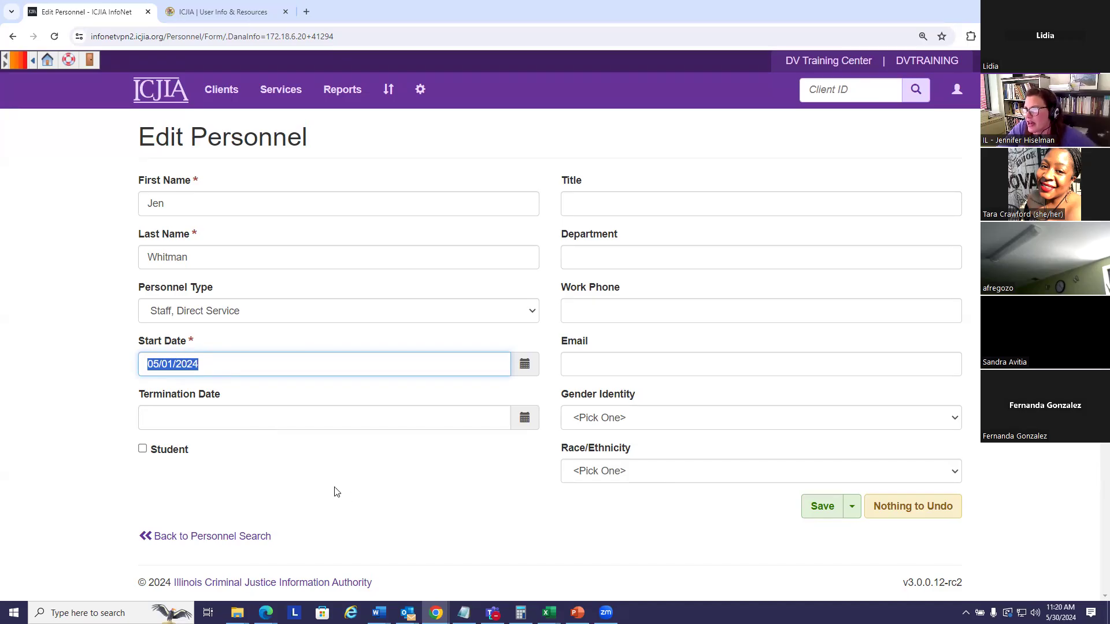
left_click(465, 498)
left_click(208, 537)
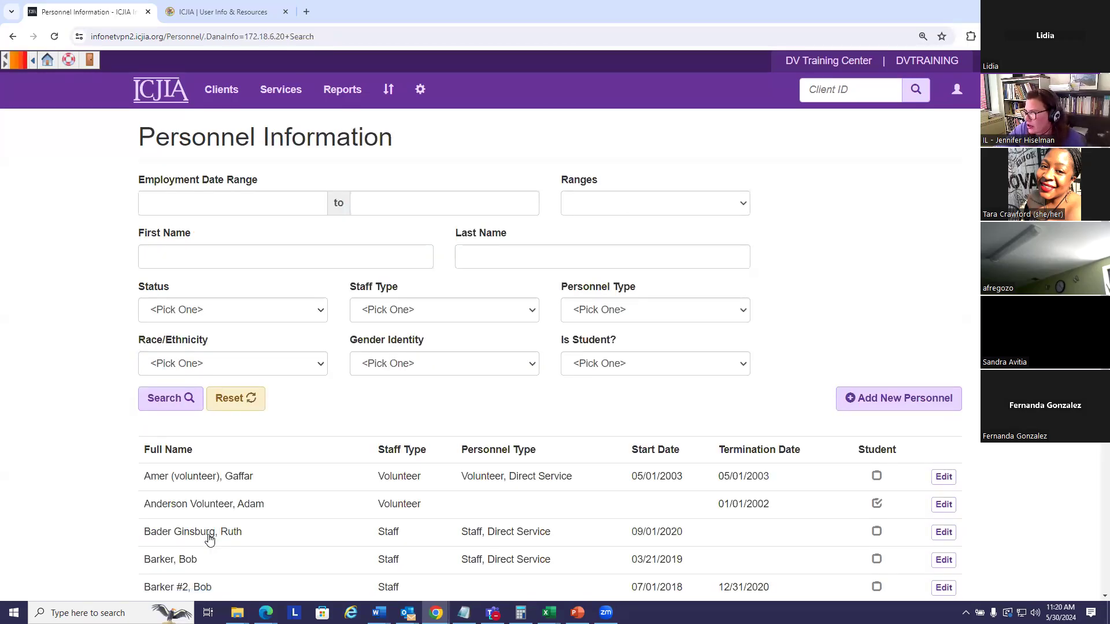
Step: Scroll down to the personnel results table with start and termination dates
scroll(771, 327, "down", 2)
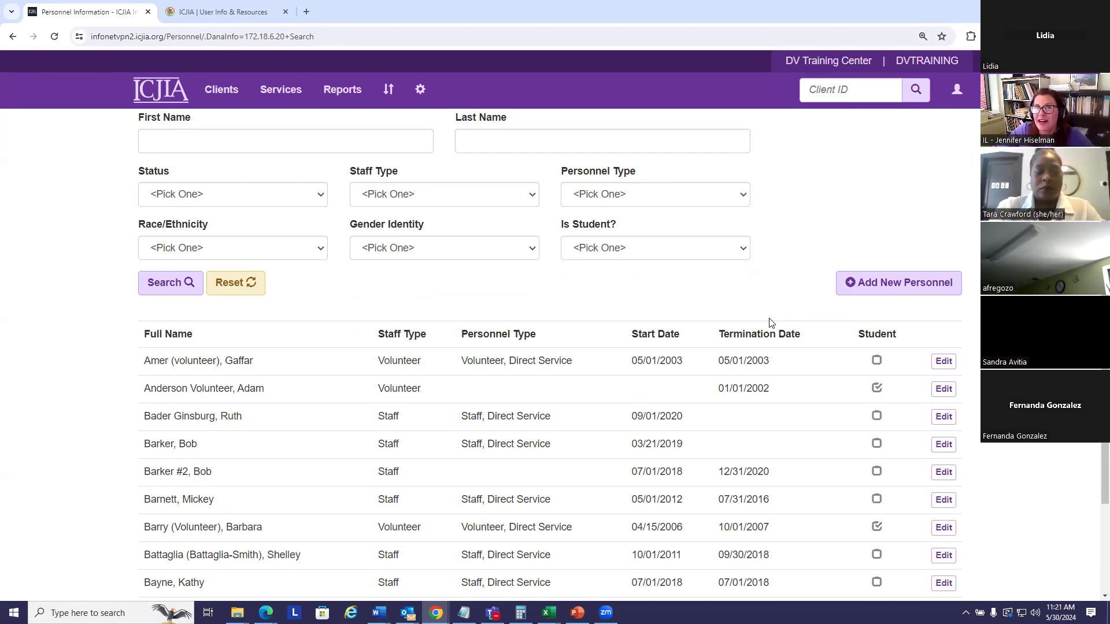
scroll(745, 381, "down", 1)
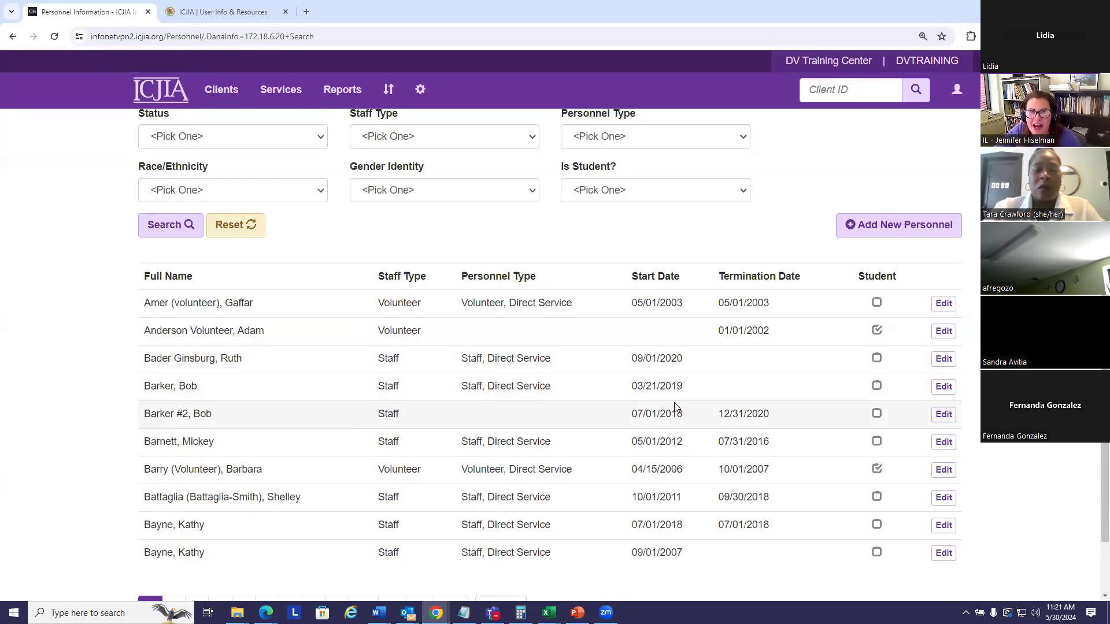
Step: Give the Legal Advocate's record a 12/31/2022 termination date and save it
left_click(943, 359)
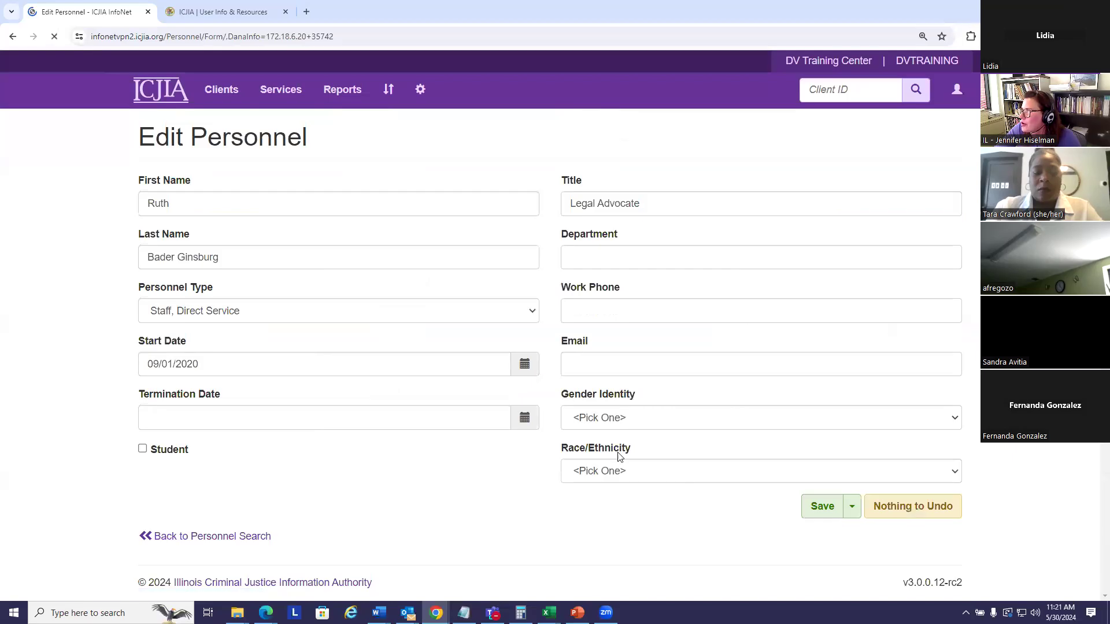
left_click(211, 418)
type("12/31/")
type("2")
type("022")
left_click(322, 466)
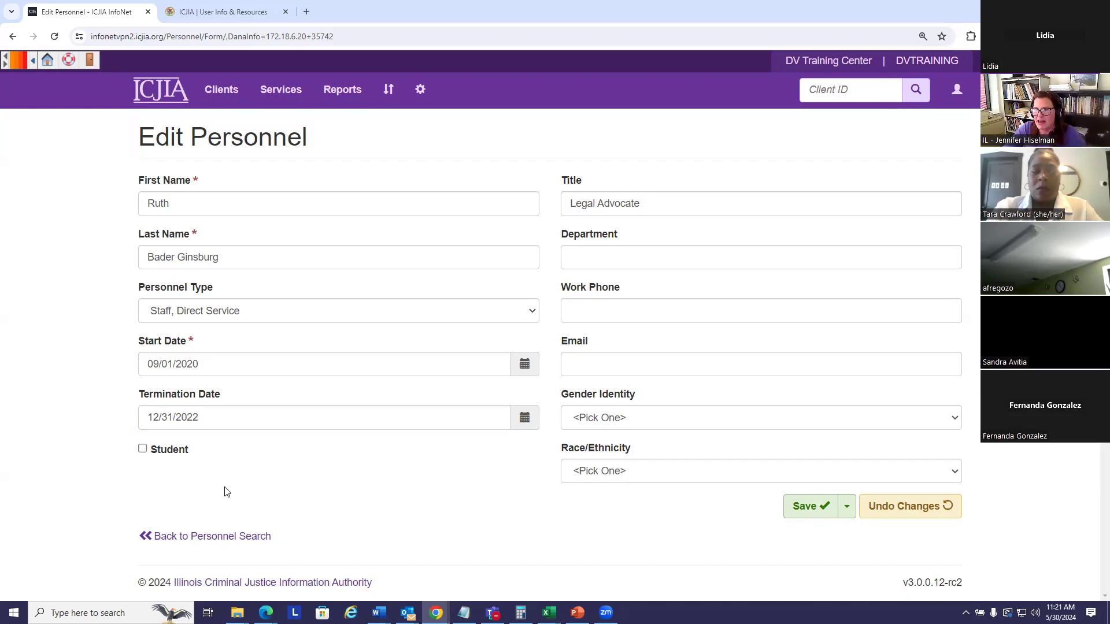
left_click_drag(200, 417, 146, 417)
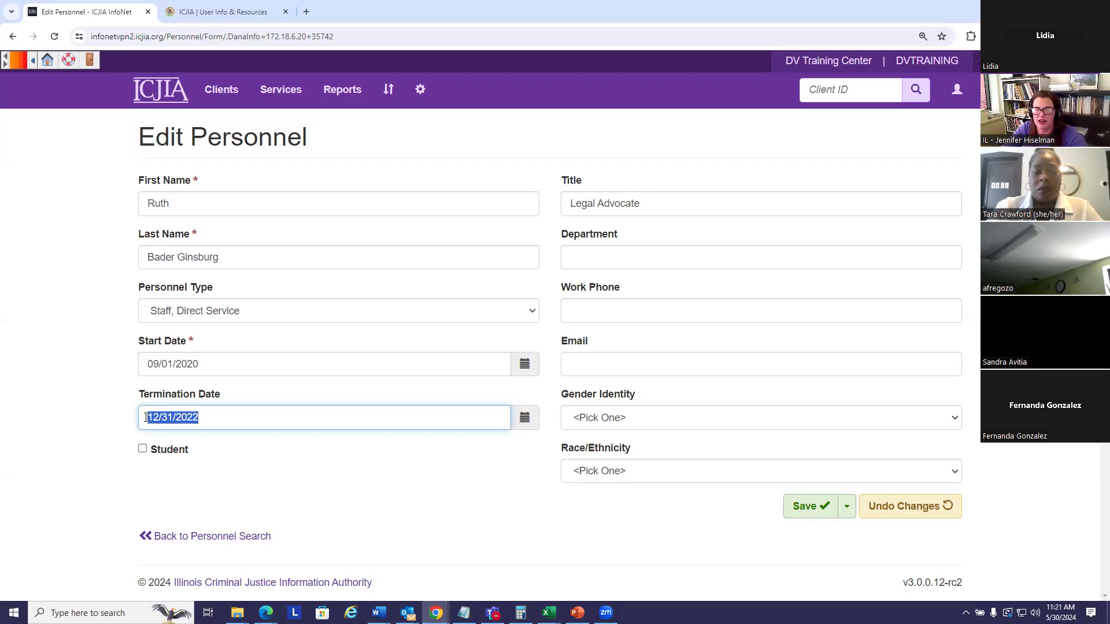
left_click(341, 412)
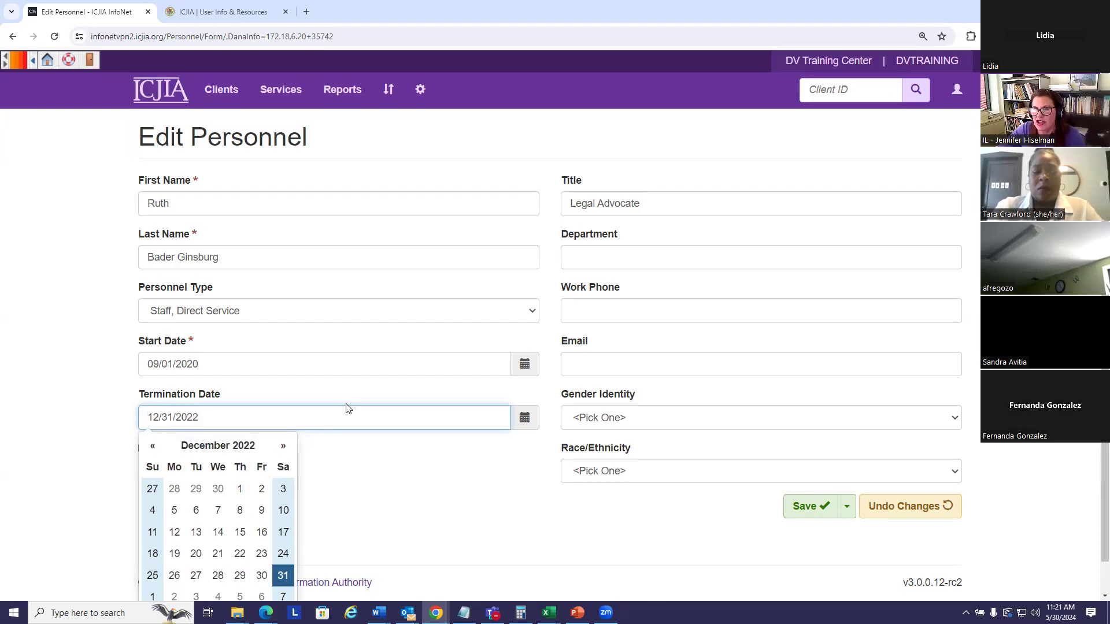
left_click(381, 490)
left_click(815, 511)
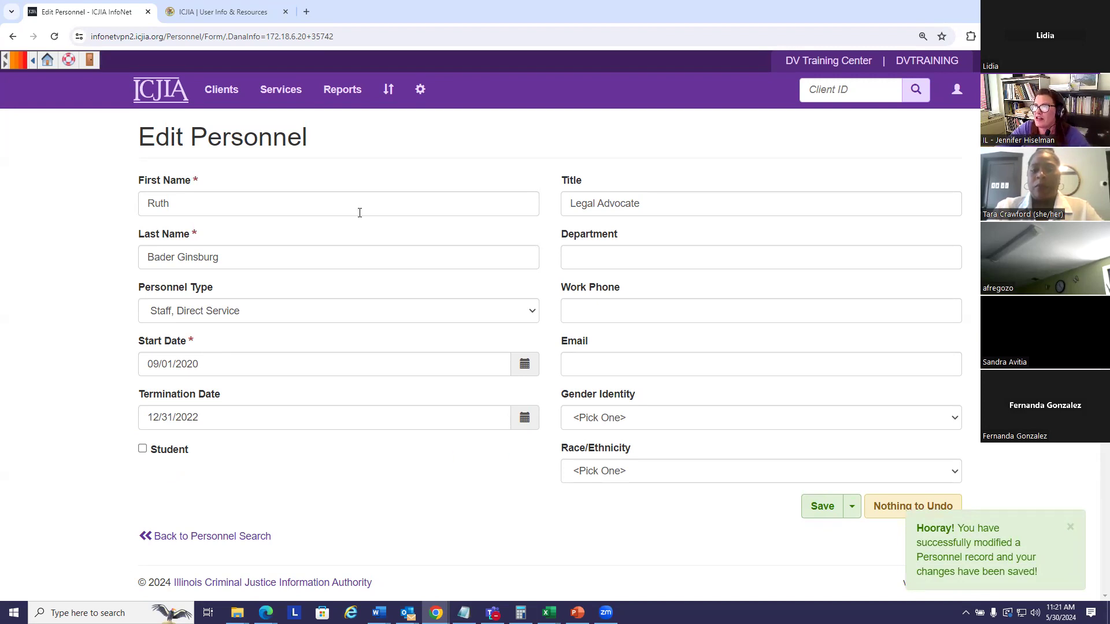
left_click_drag(237, 256, 121, 258)
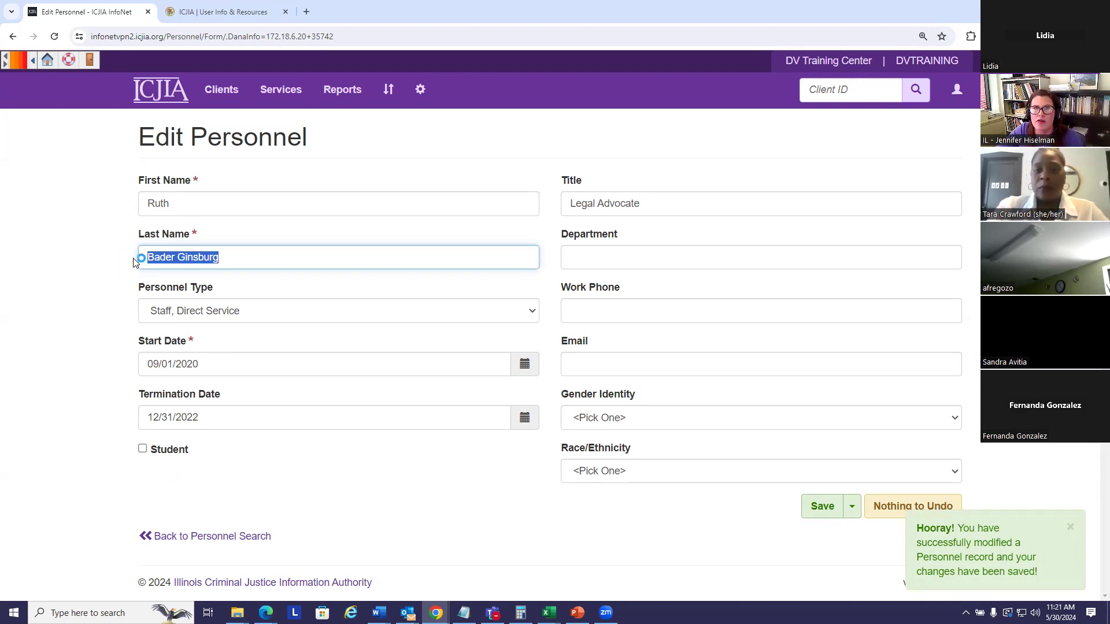
left_click(472, 518)
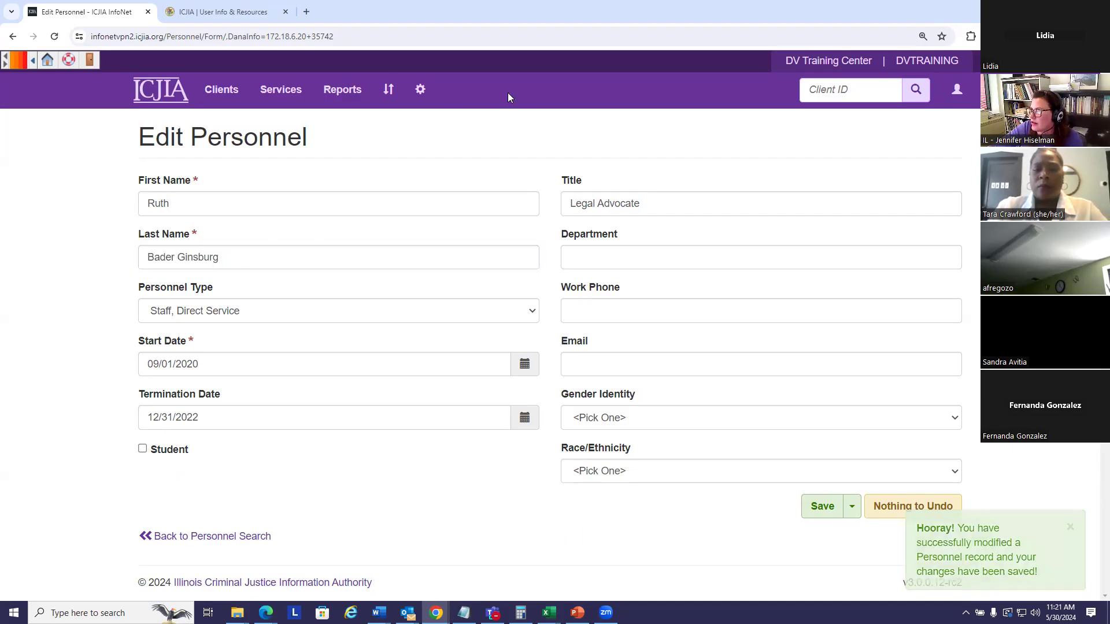
Step: Filter the personnel search to Active status and review the results
left_click(220, 534)
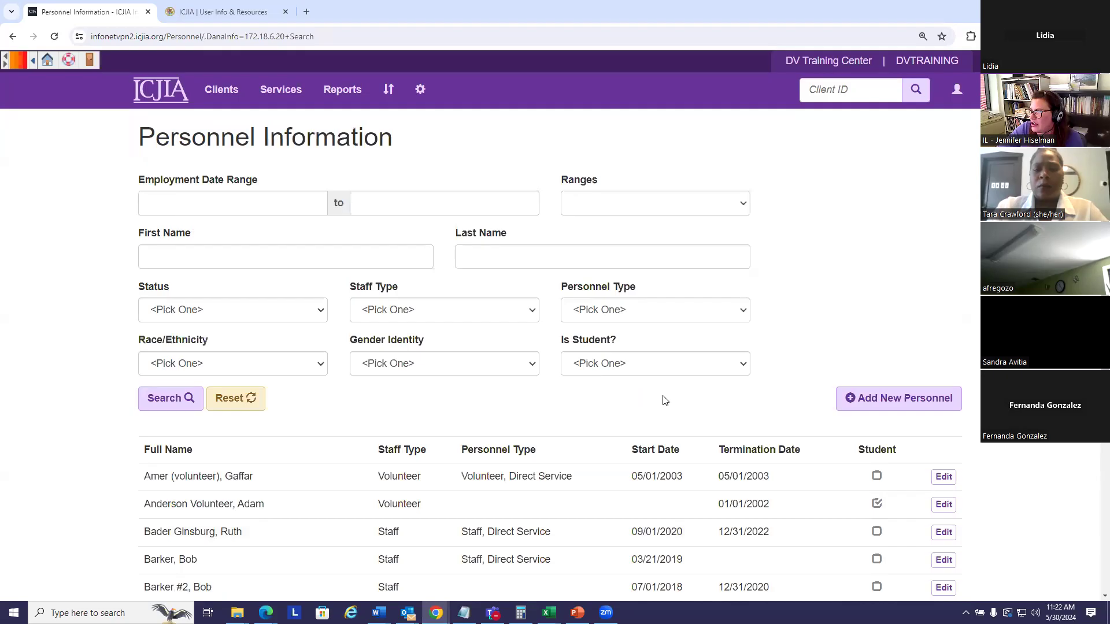
left_click(250, 308)
left_click(214, 342)
left_click(157, 398)
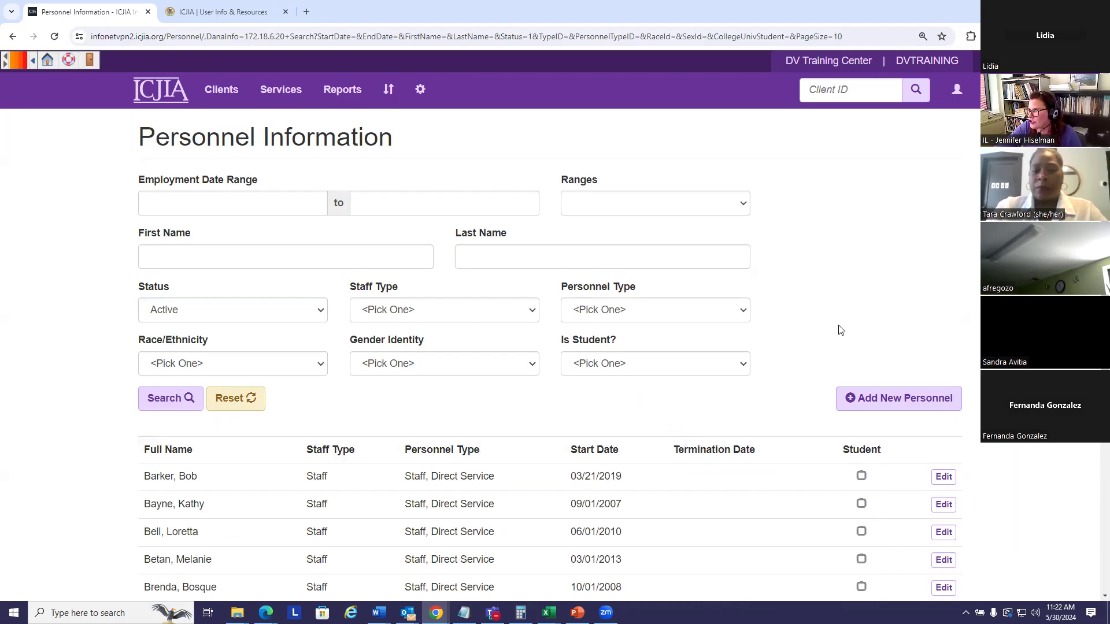
scroll(840, 324, "down", 2)
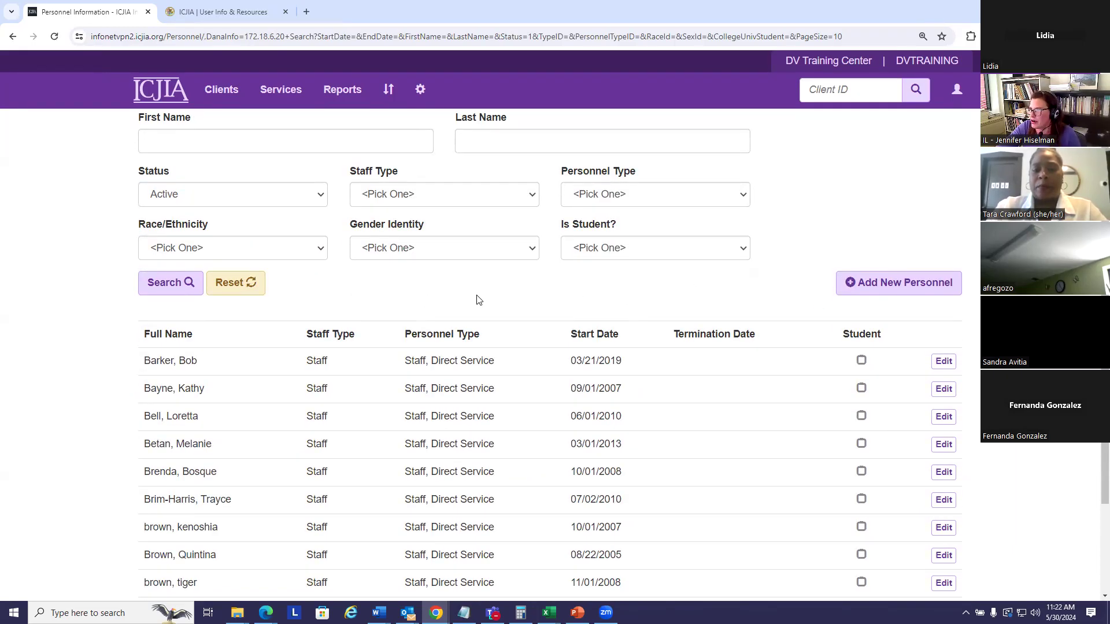
left_click(449, 197)
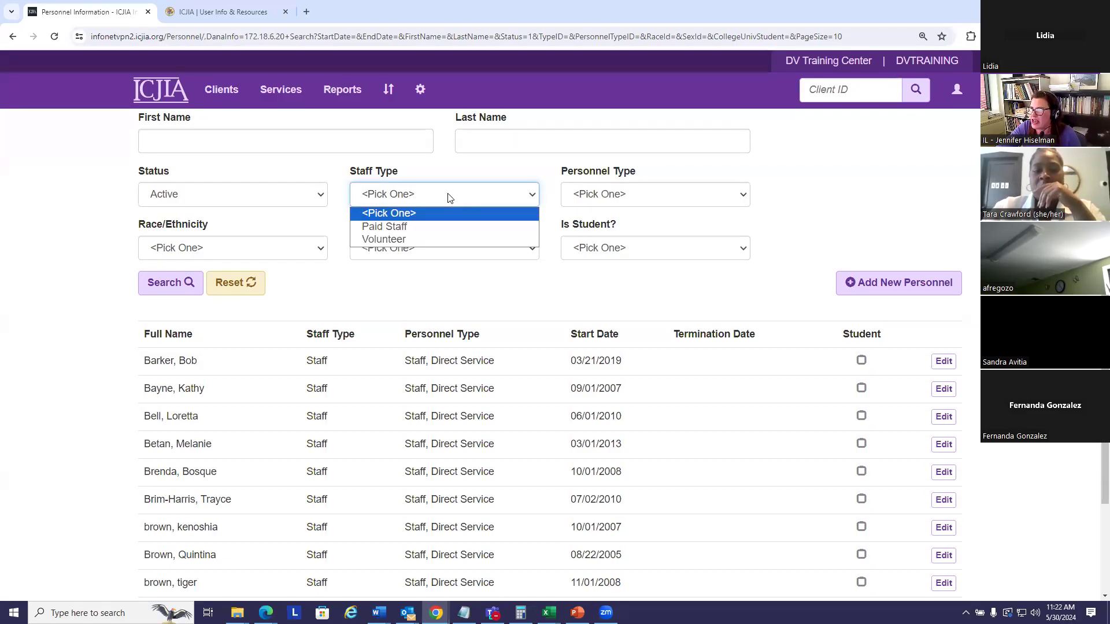
left_click(698, 306)
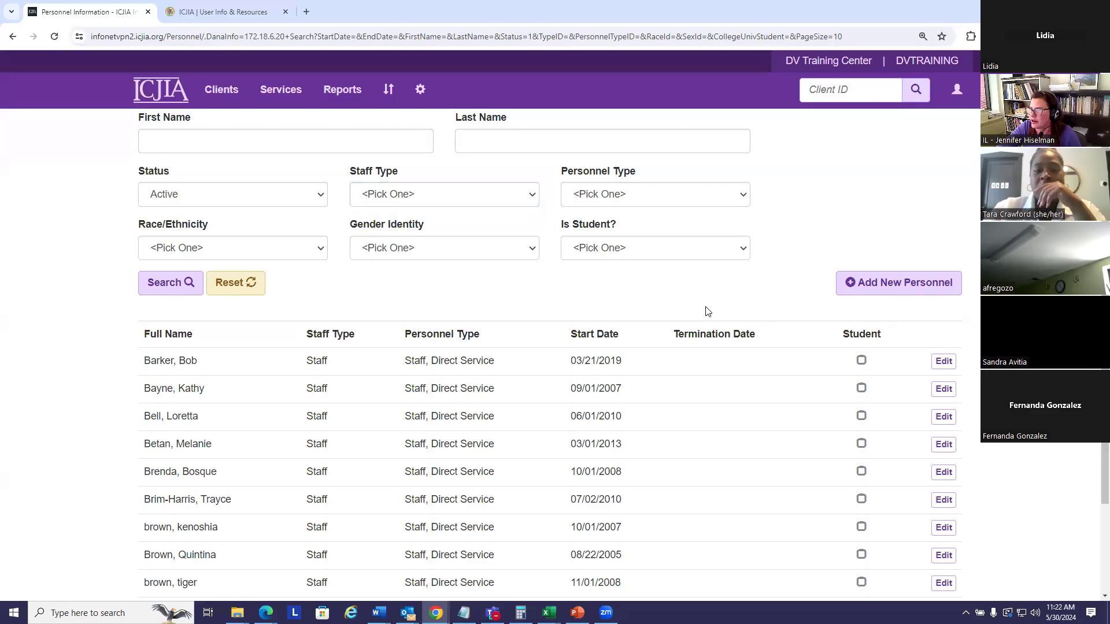
scroll(640, 376, "down", 2)
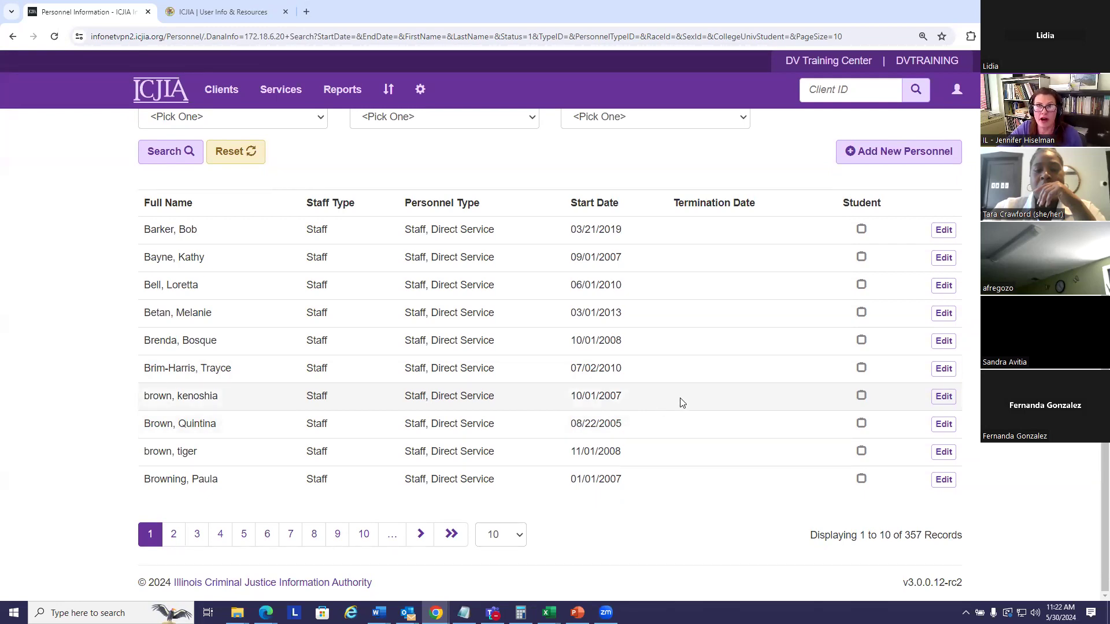
scroll(744, 403, "up", 4)
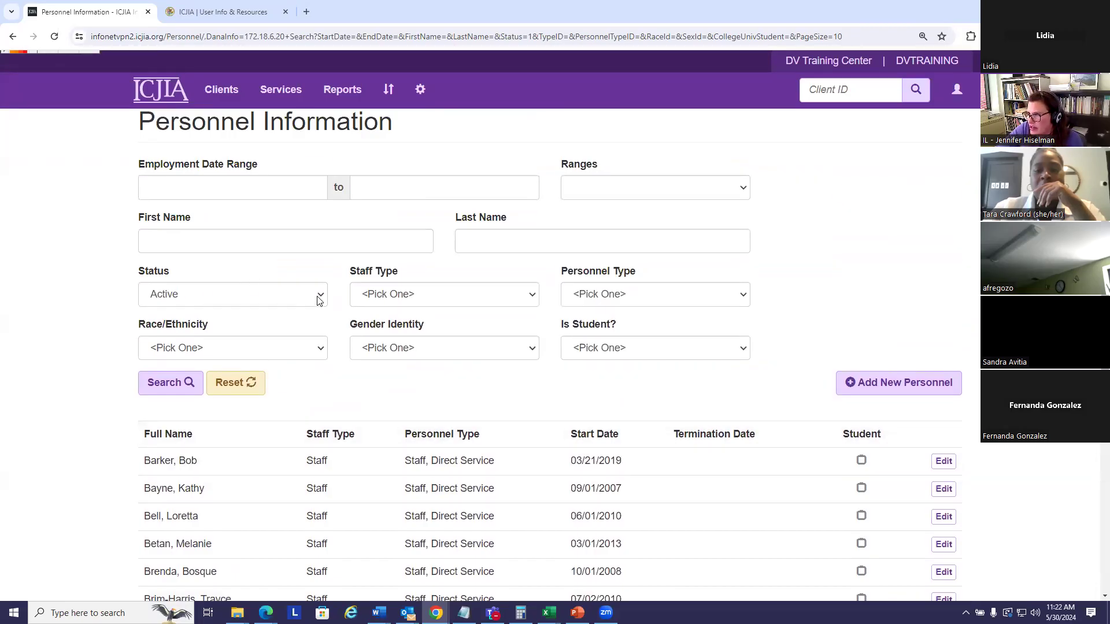
Step: Add the Volunteer staff-type filter to list the 21 active volunteers
left_click(531, 294)
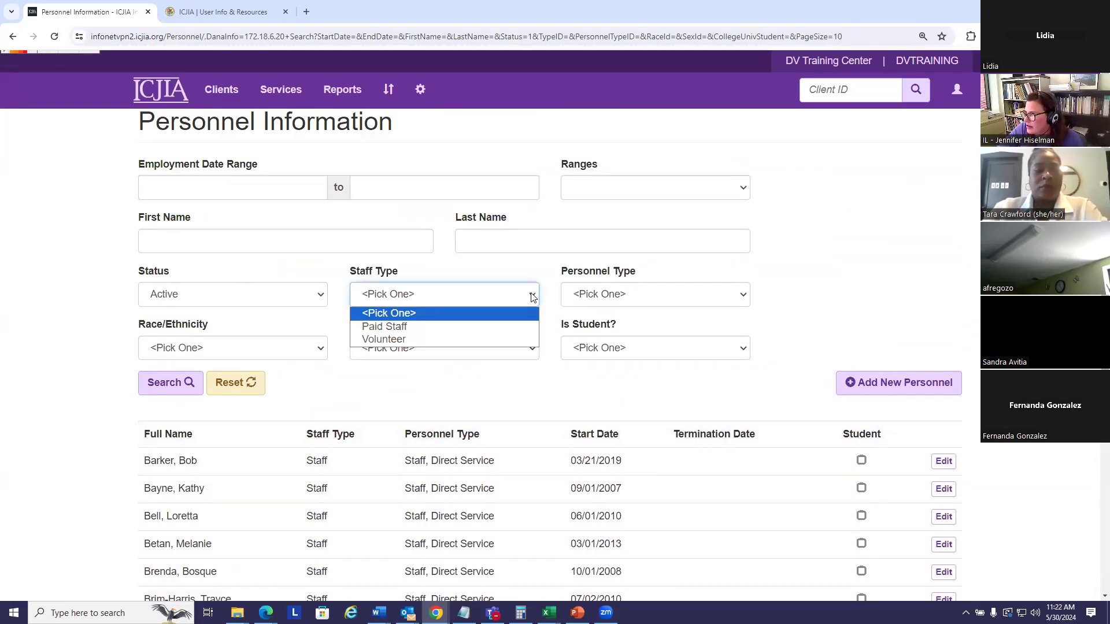
left_click(421, 339)
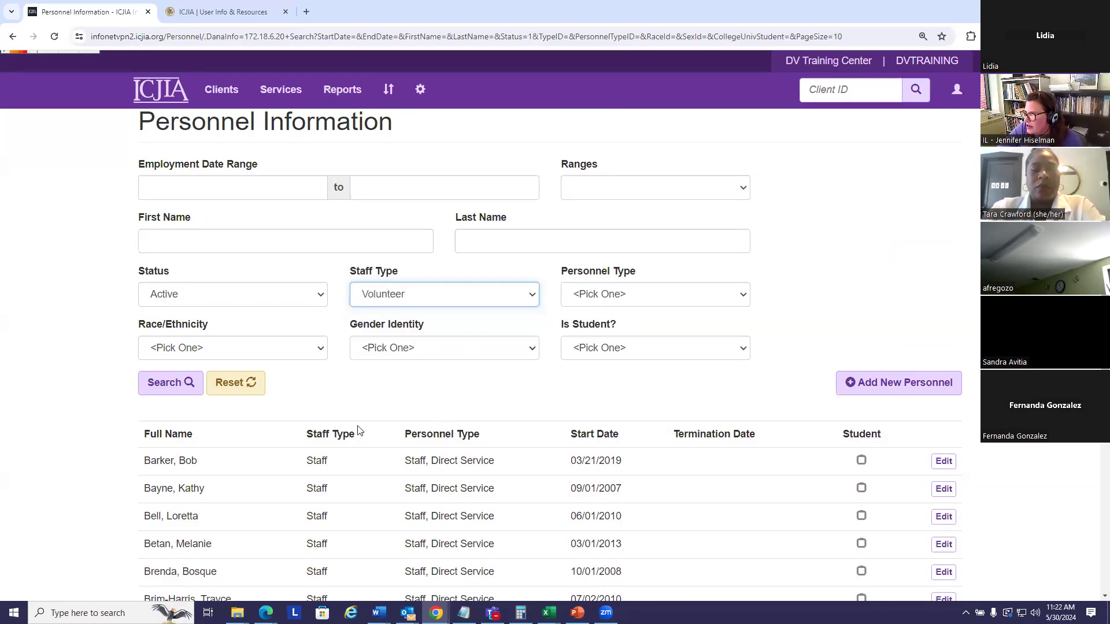
left_click(163, 387)
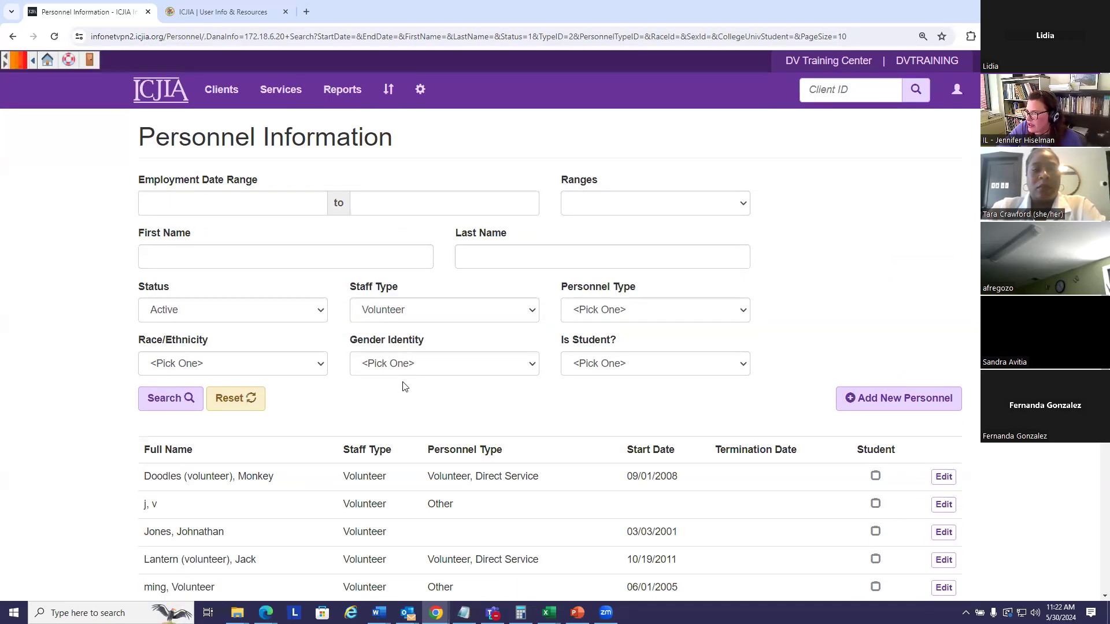
scroll(398, 370, "down", 2)
scroll(462, 399, "down", 1)
scroll(491, 398, "down", 1)
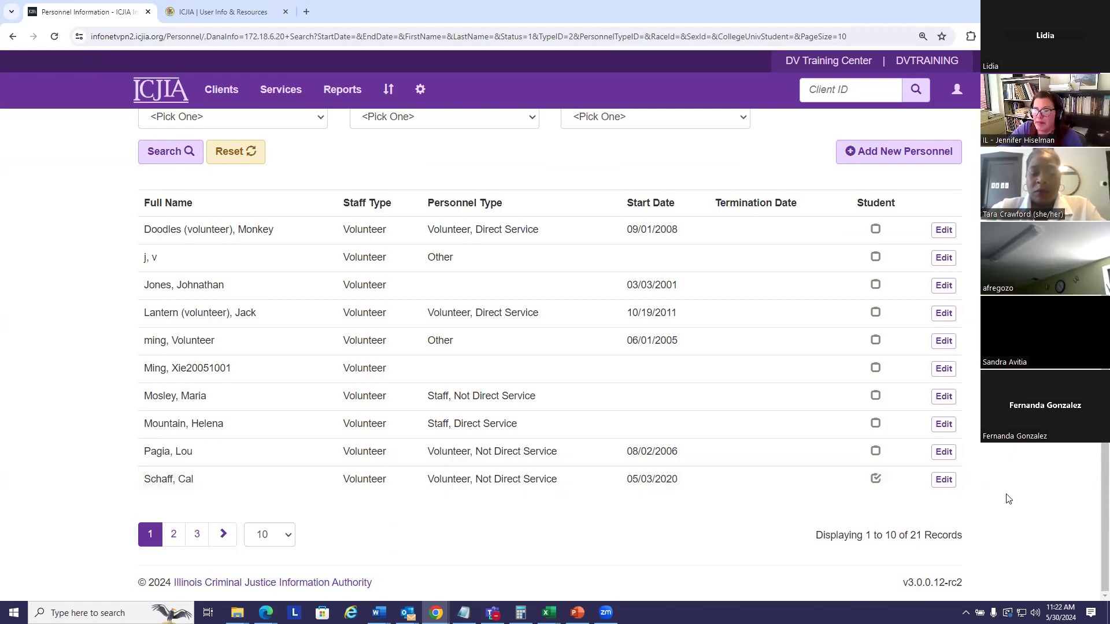
Step: Append (VOLUNTEER) to the student volunteer's last name
left_click(944, 480)
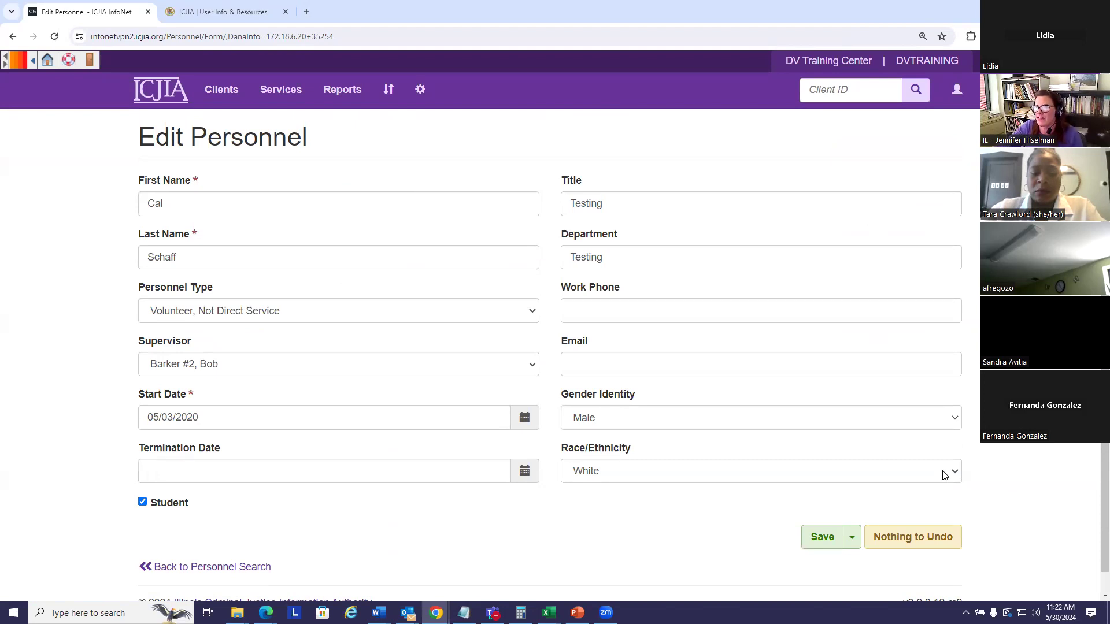
left_click(226, 257)
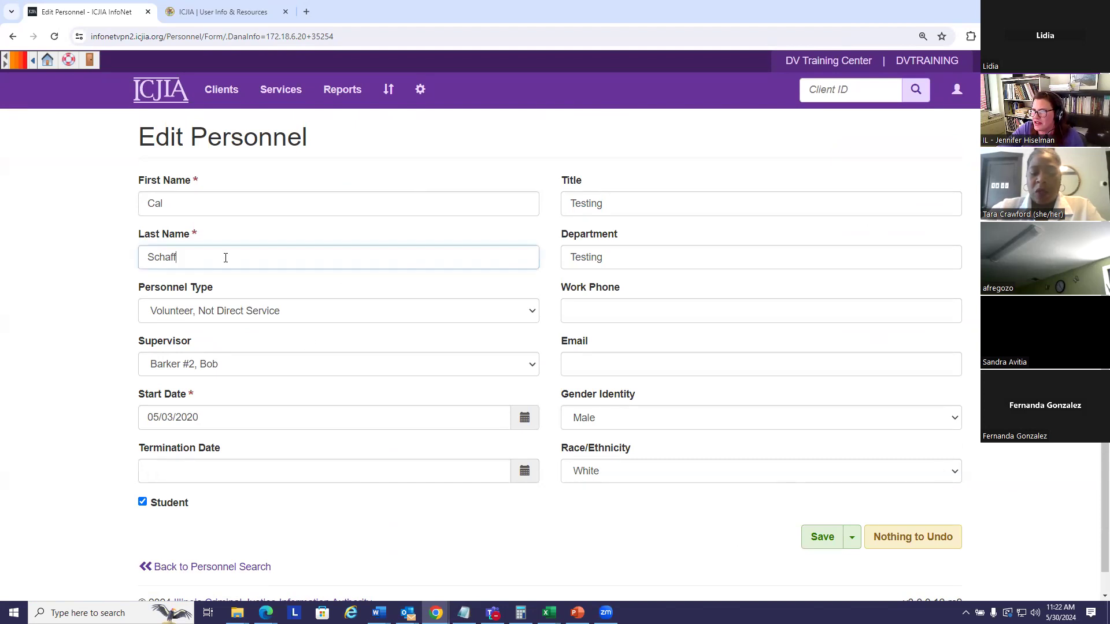
type("(")
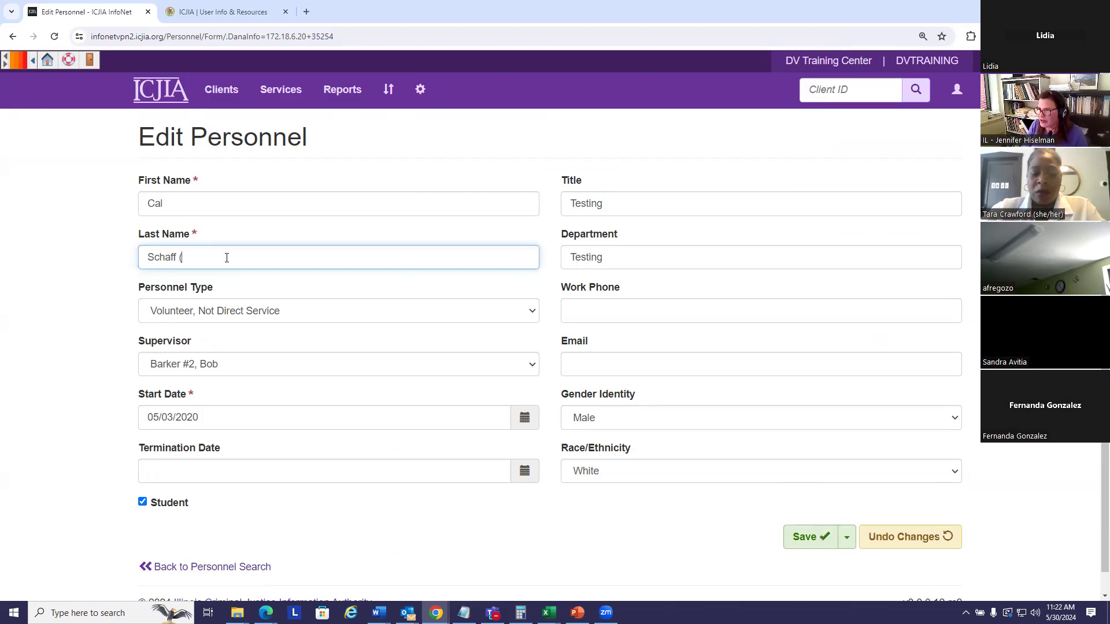
type("VOLUN")
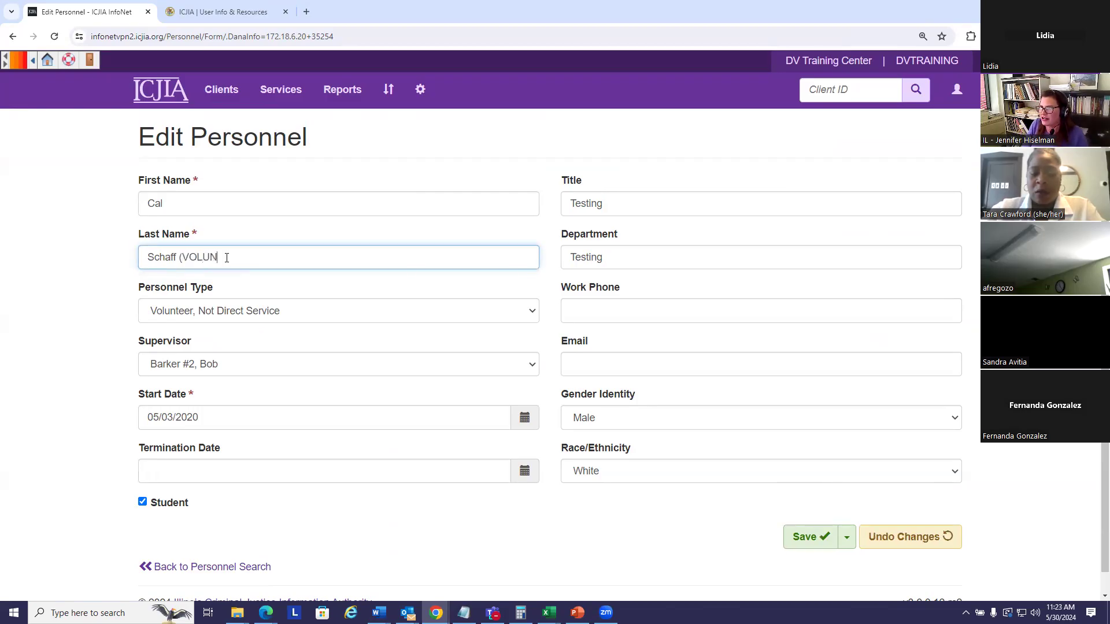
type("TEER)")
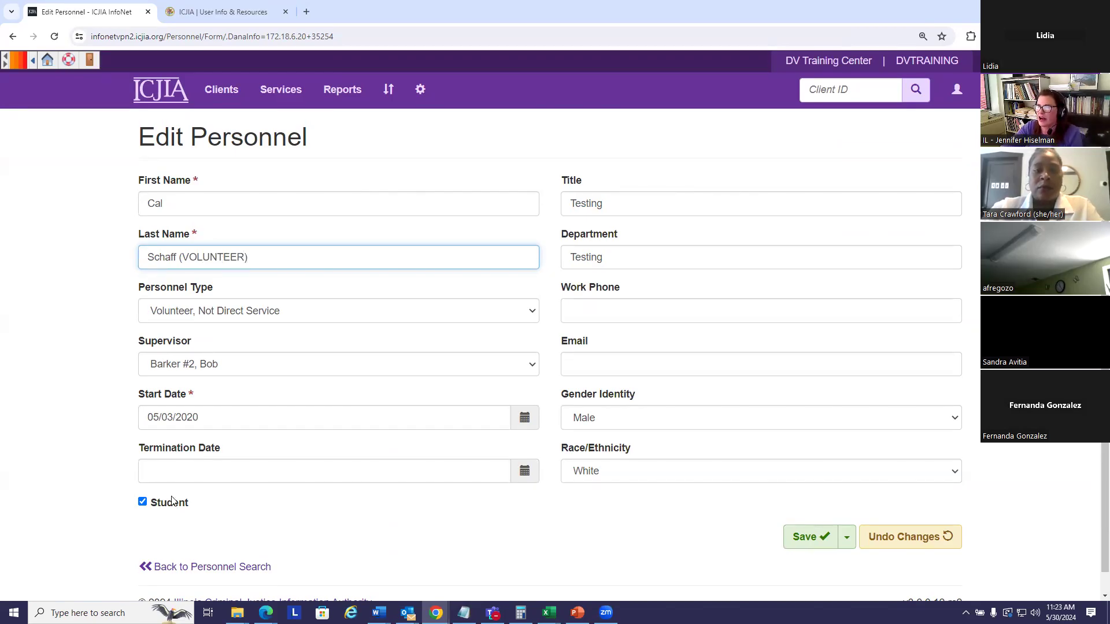
Step: Set termination date 04/30/2024, save, and return to the personnel list
left_click(169, 471)
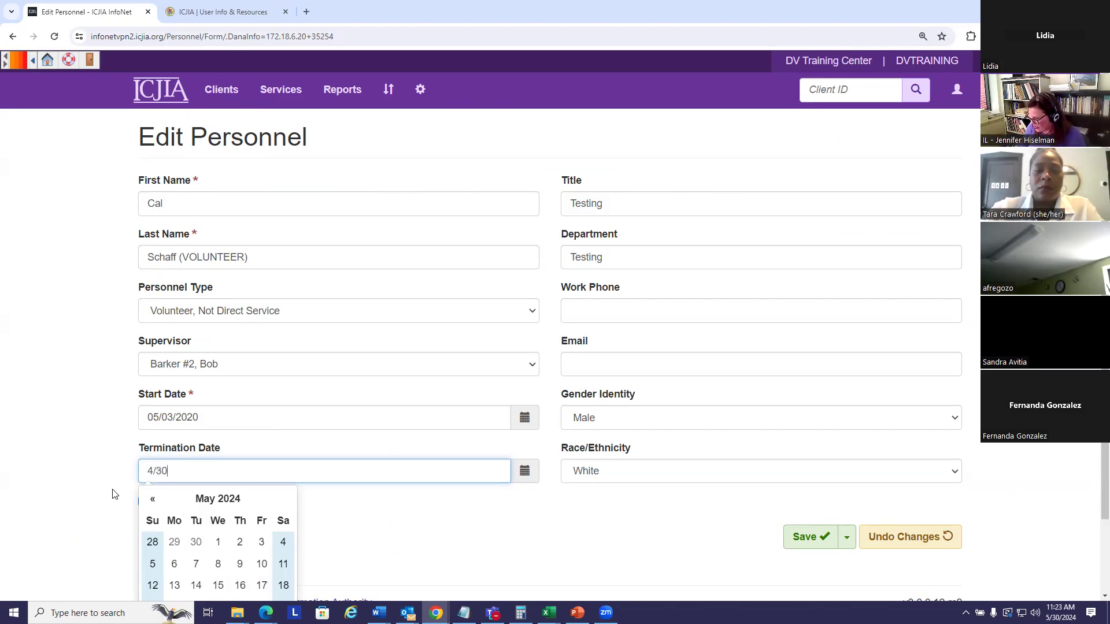
type("2024")
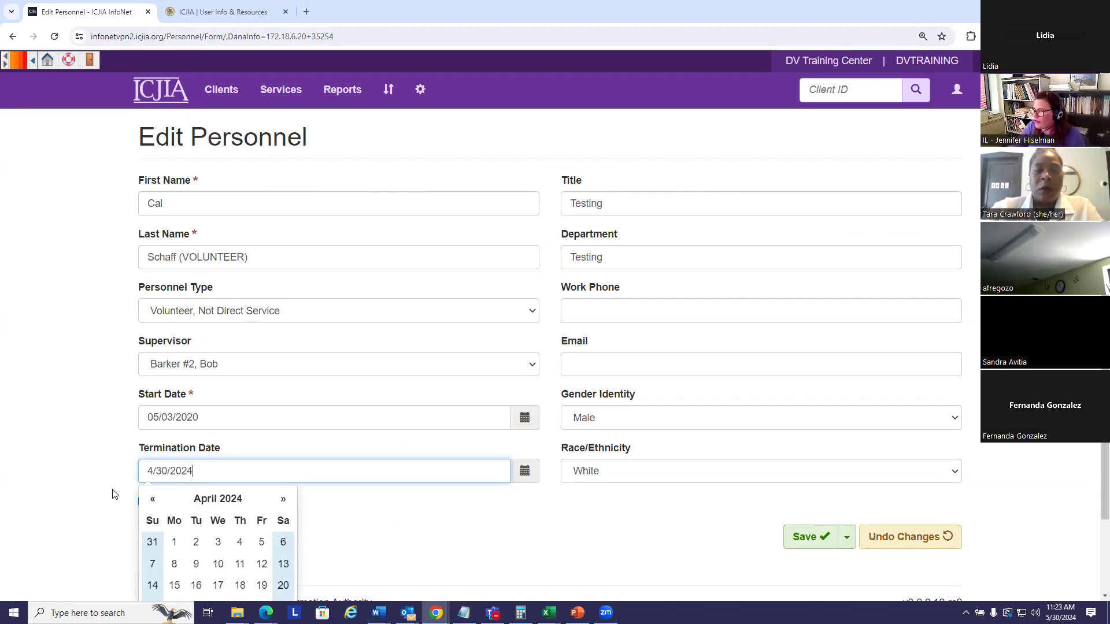
key("Tab")
left_click(805, 537)
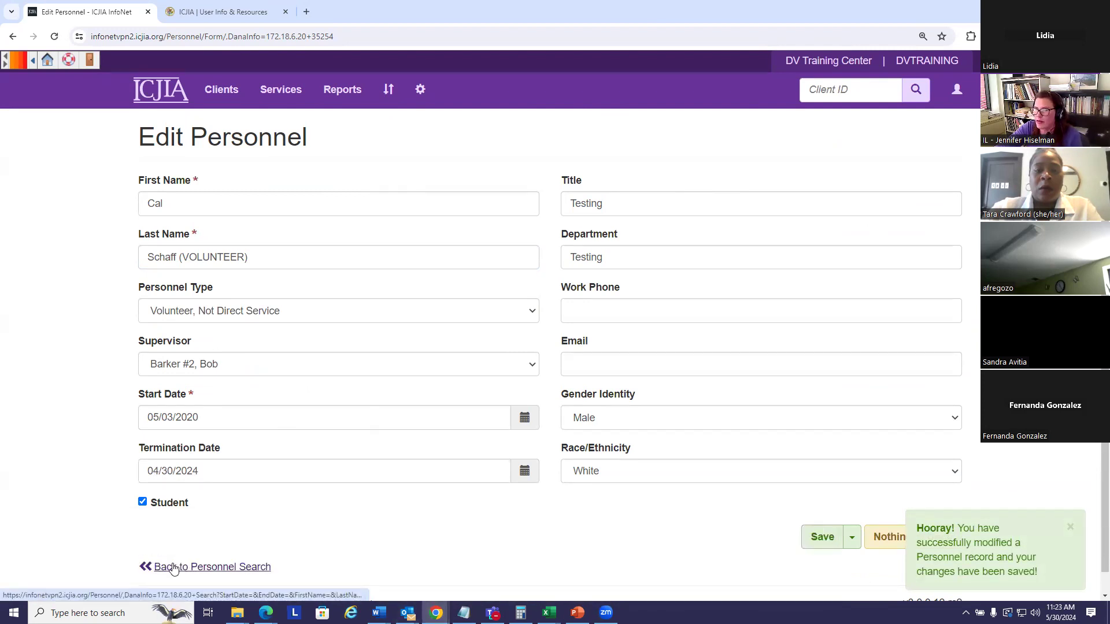
left_click(173, 568)
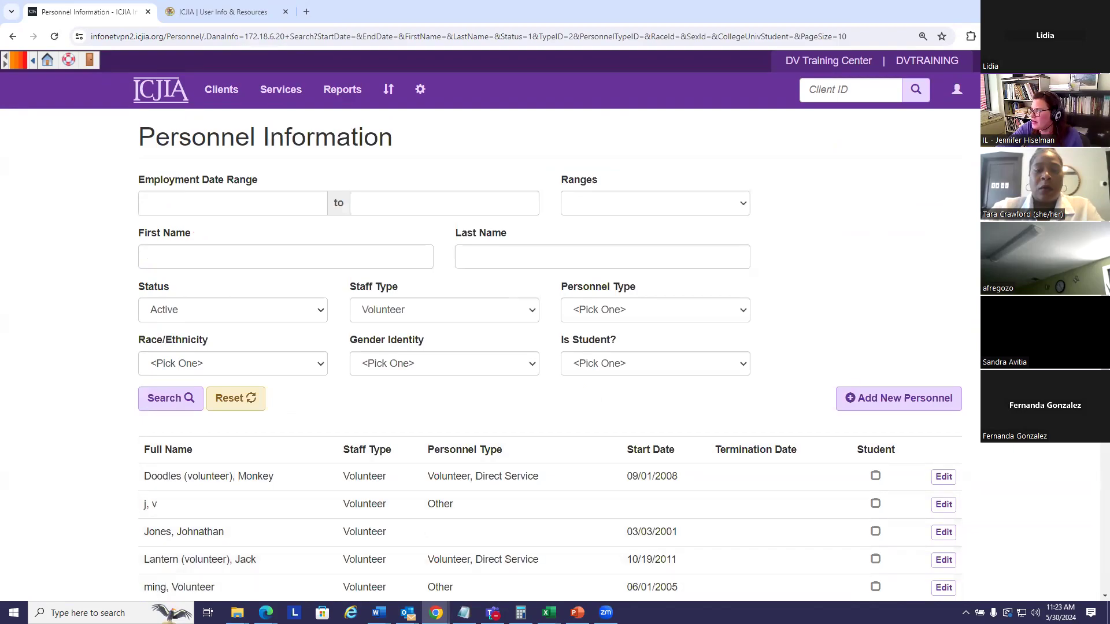
Step: Start another new personnel record and enter the staff member's first name
left_click(902, 397)
left_click(229, 229)
type("Cal")
key("Tab")
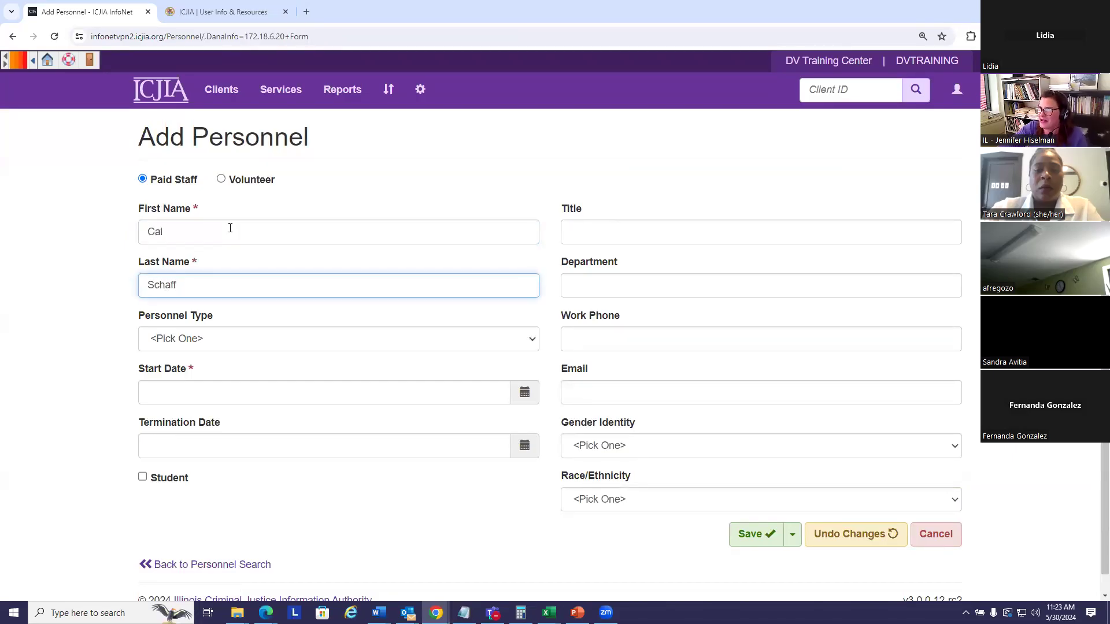
Step: Set type Staff, Direct Service with start date 05/01/2024 and save the record
left_click(279, 342)
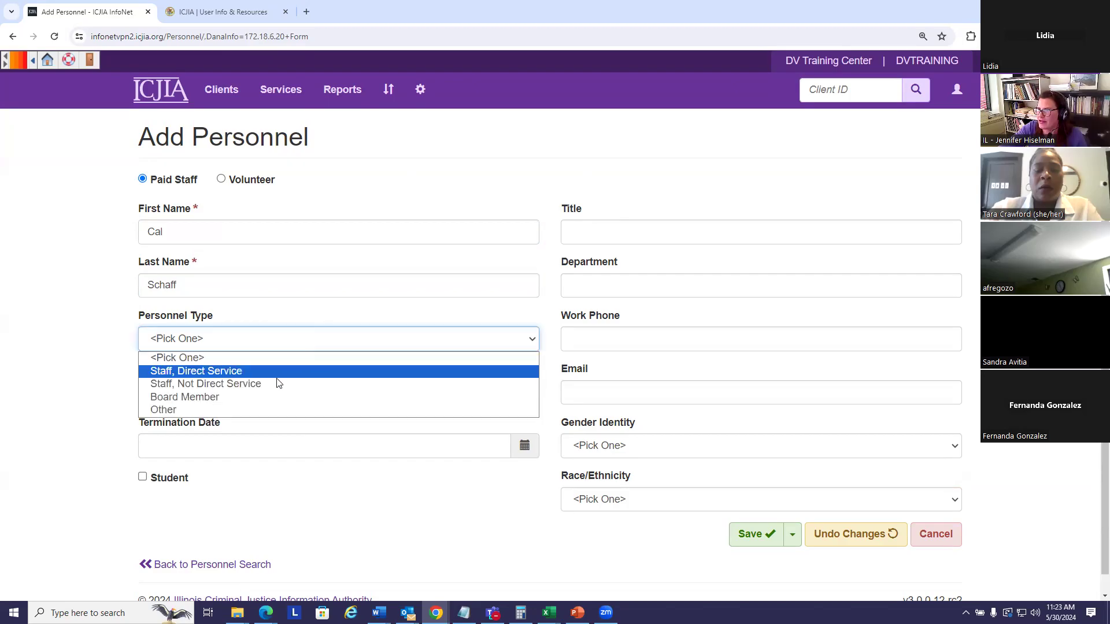
left_click(277, 368)
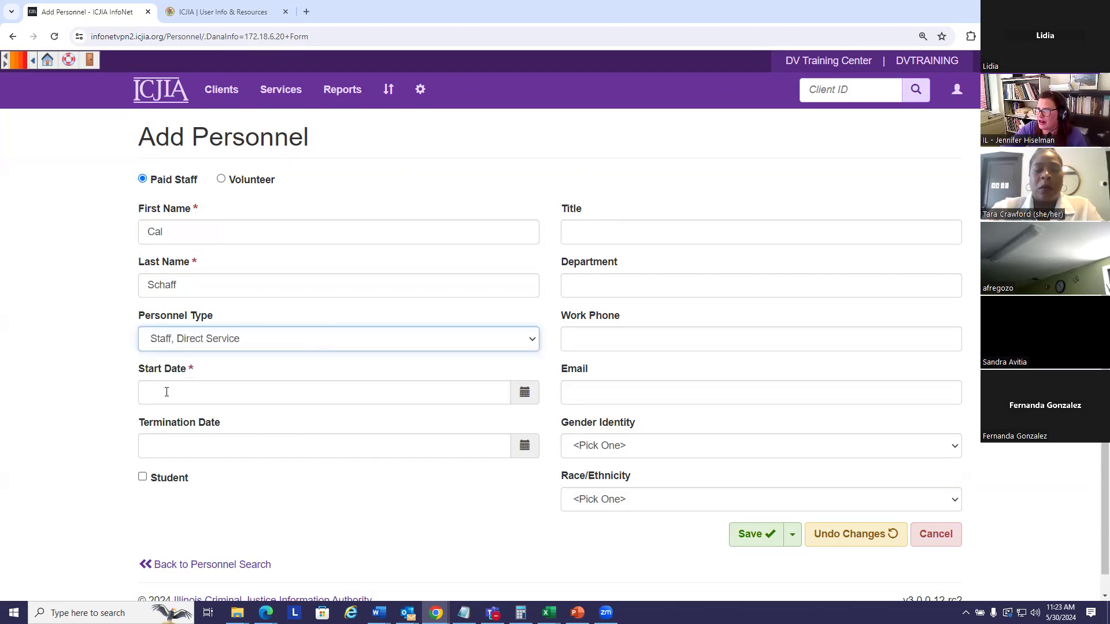
left_click(202, 383)
type("5/01/2024")
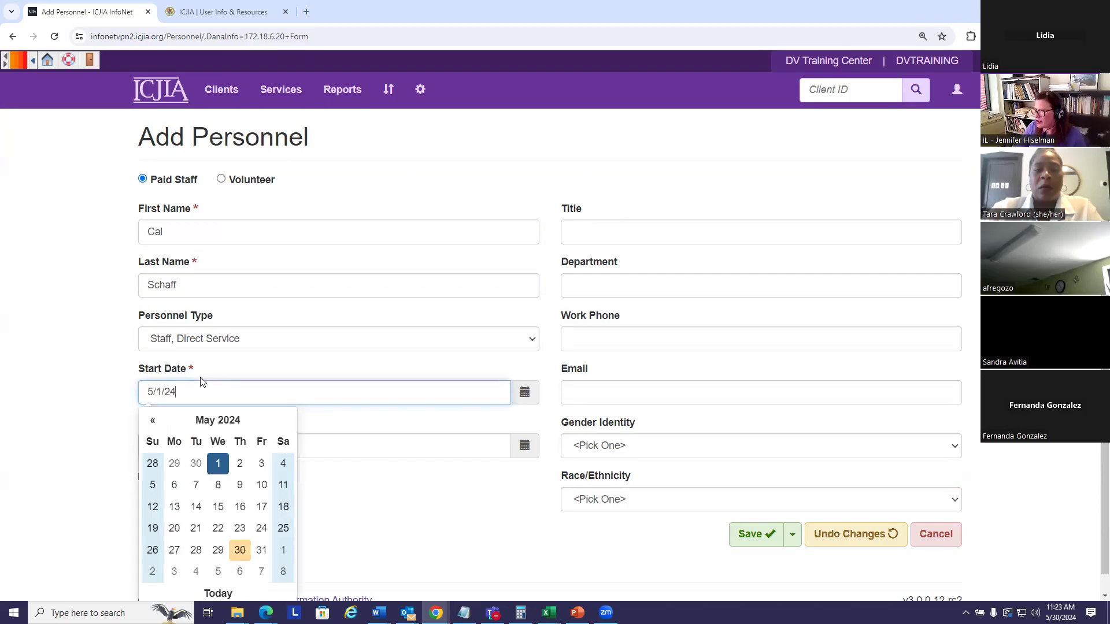
left_click(85, 345)
left_click(746, 533)
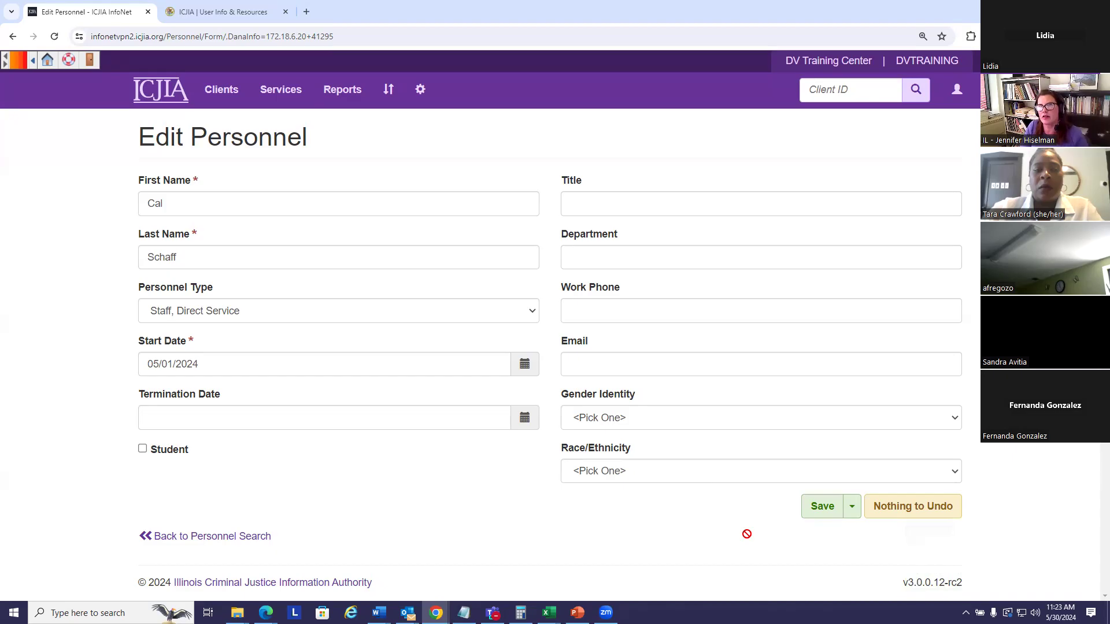
mouse_move(605, 612)
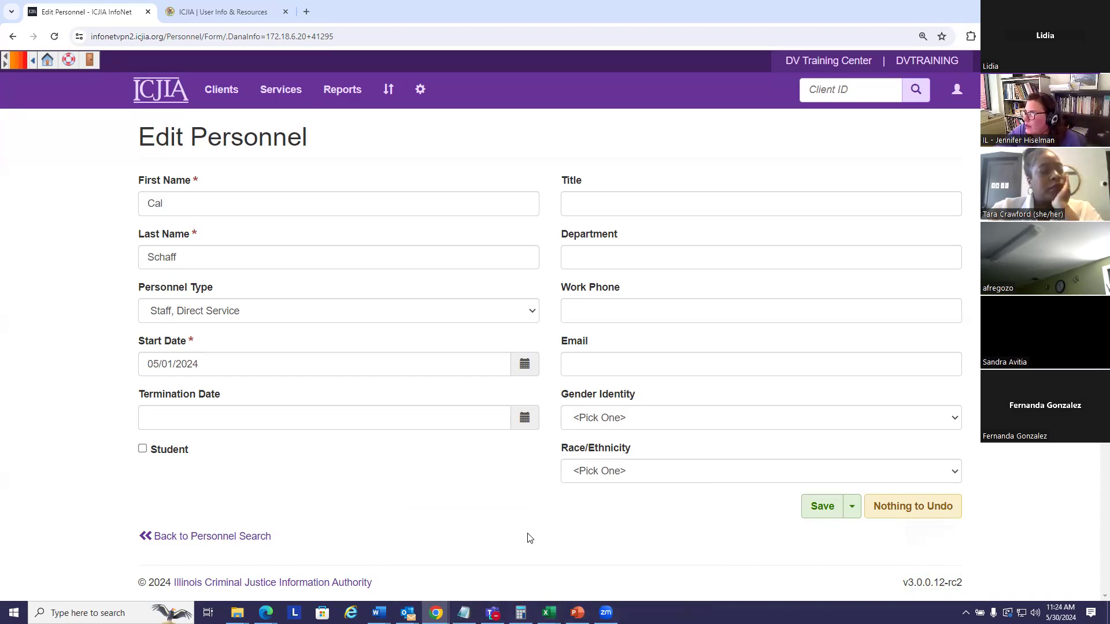
Step: Open the Funding For Staff page for the 1/1/2024 period and expand the Staff list
left_click(421, 89)
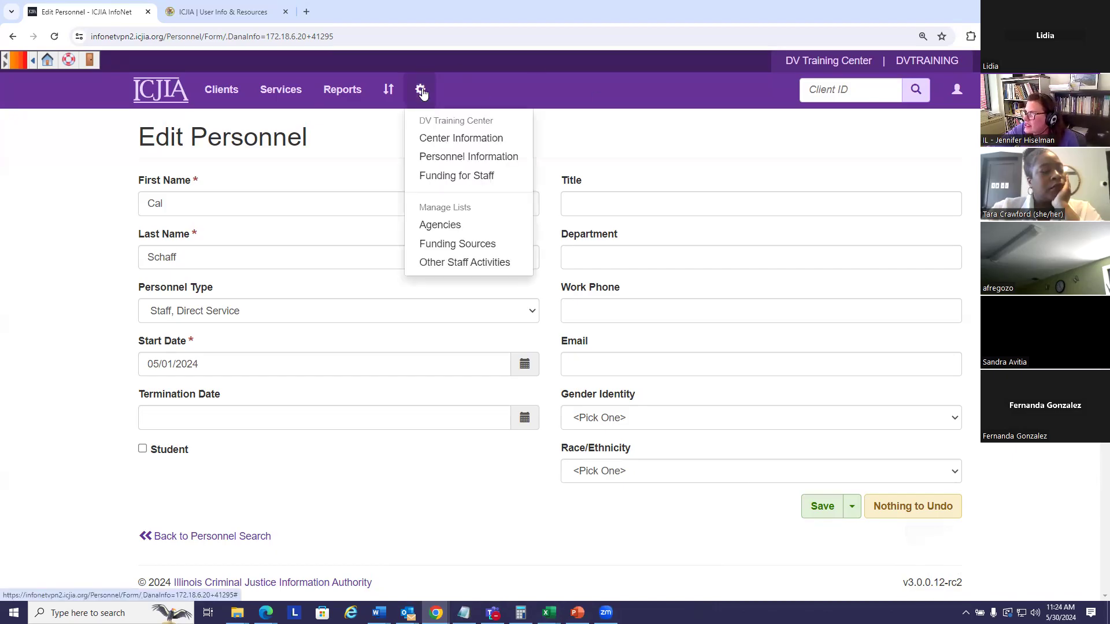
left_click(455, 176)
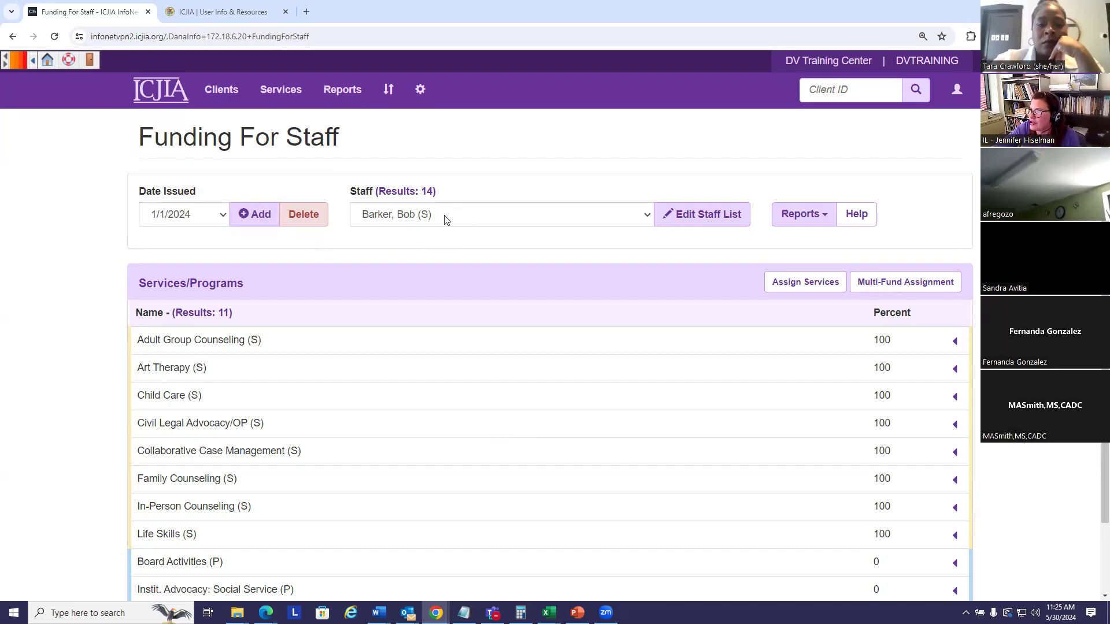
left_click(647, 216)
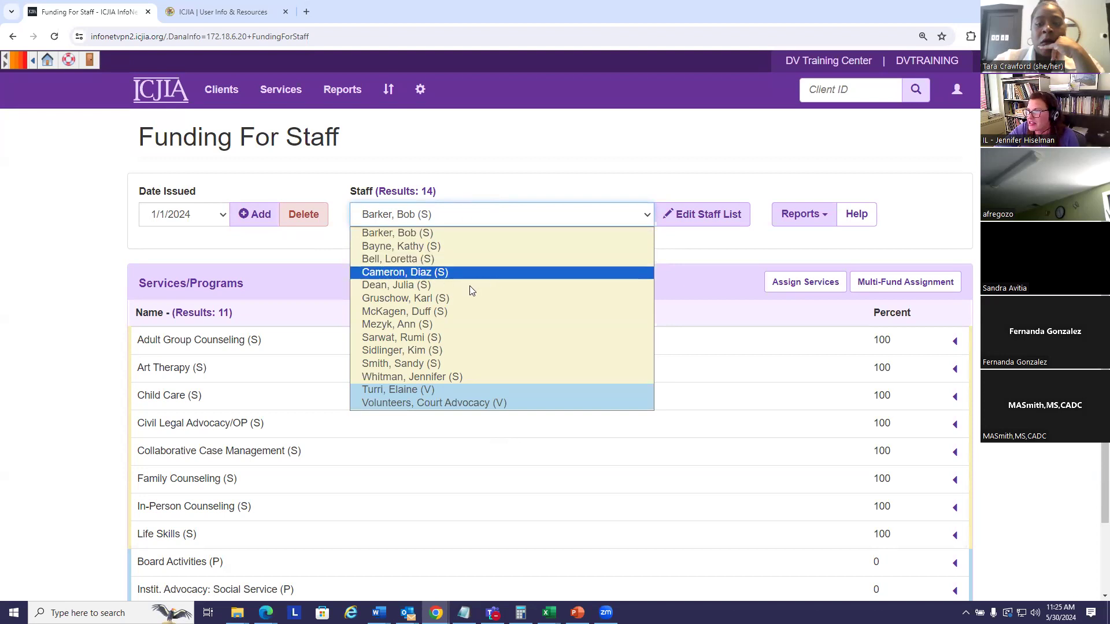
Step: Select another staff member and expand Civil Legal Advocacy/OP to show its funding sources
left_click(414, 299)
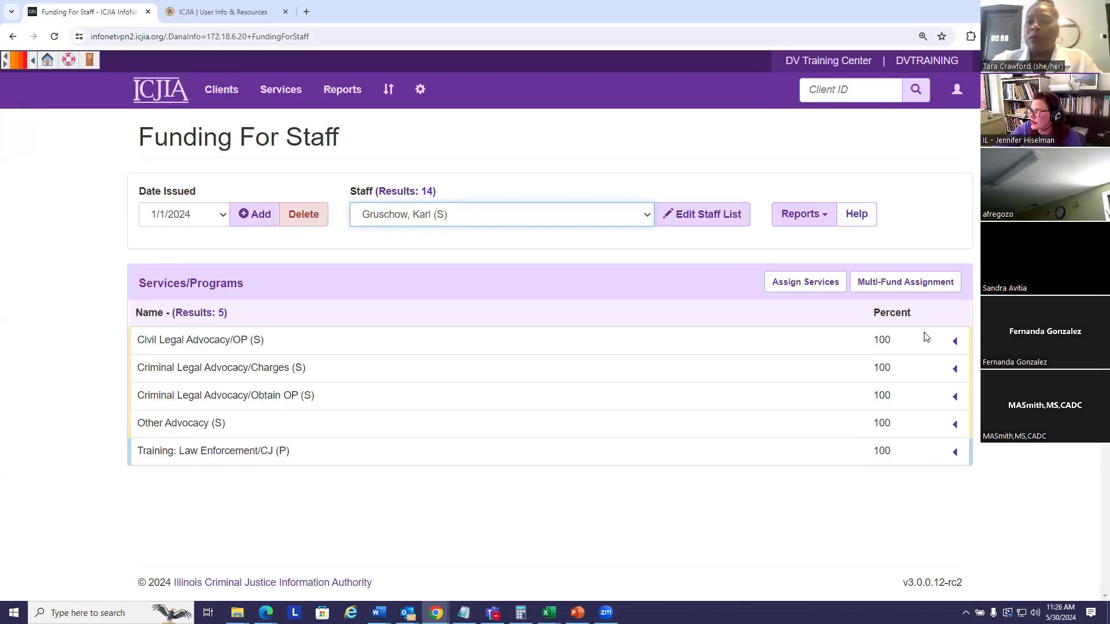
left_click(955, 342)
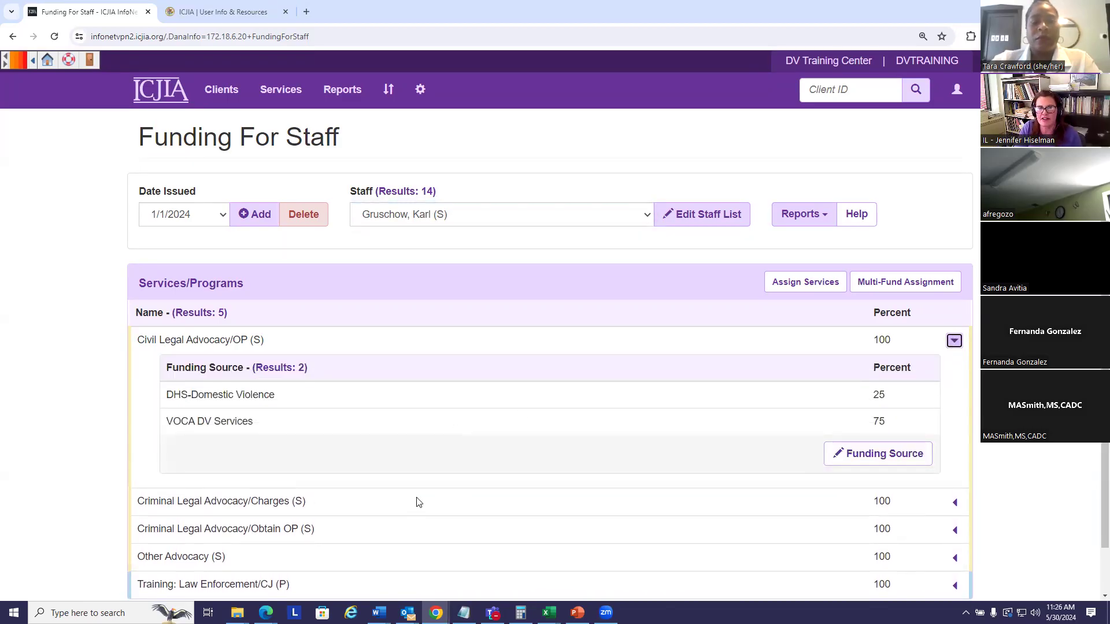
left_click(419, 502)
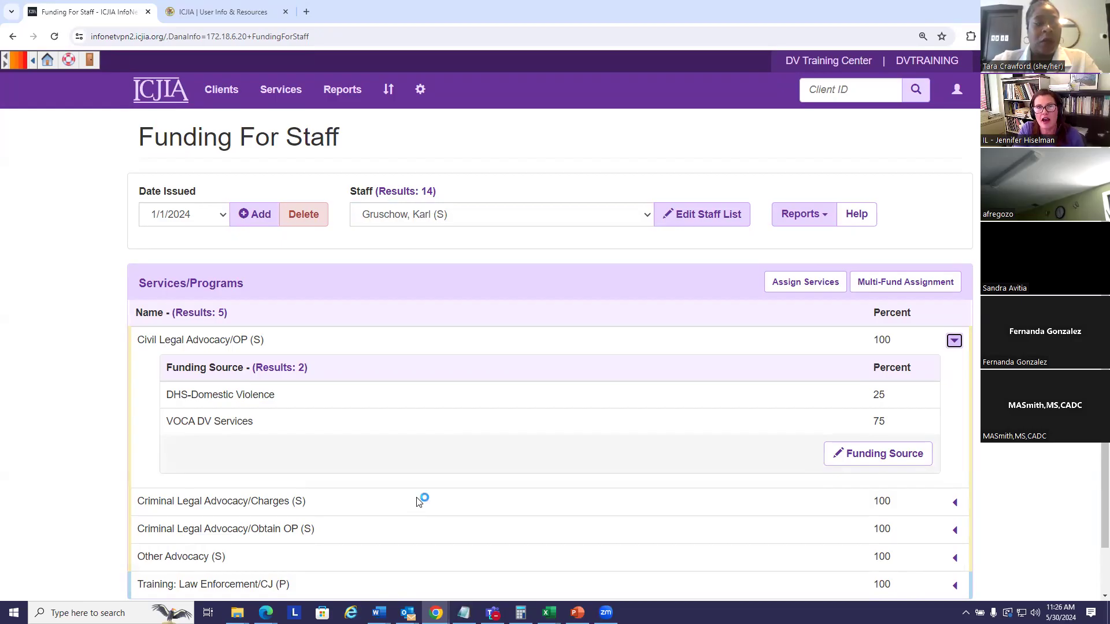
Step: Highlight Civil Legal Advocacy/OP and its 25% DHS-Domestic Violence and 75% VOCA DV Services split
left_click_drag(138, 340, 304, 345)
left_click(317, 344)
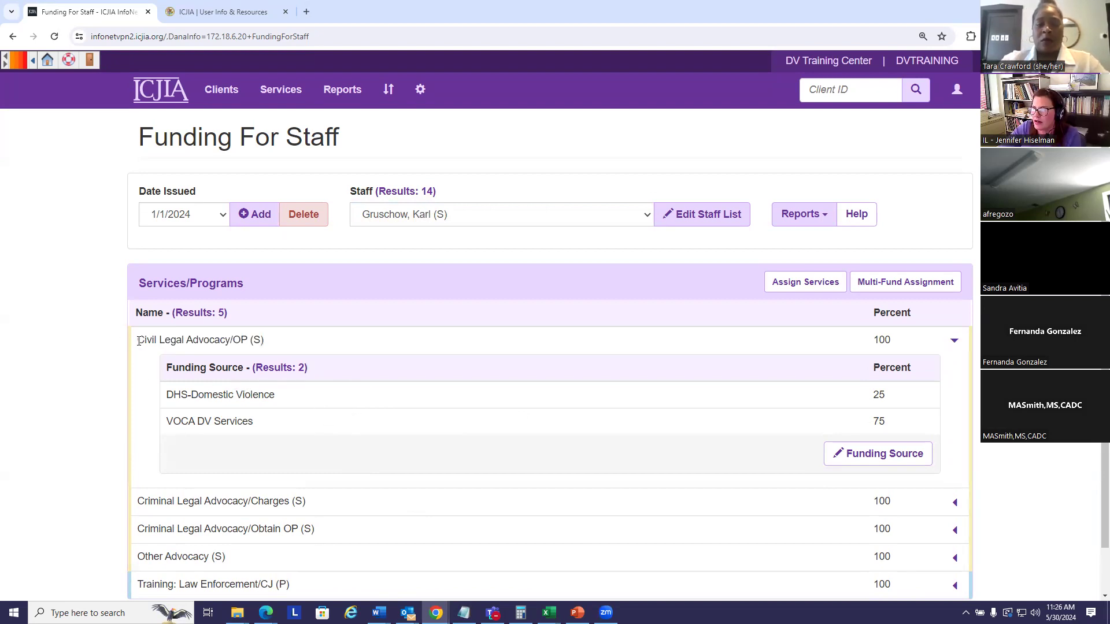
left_click_drag(139, 341, 296, 345)
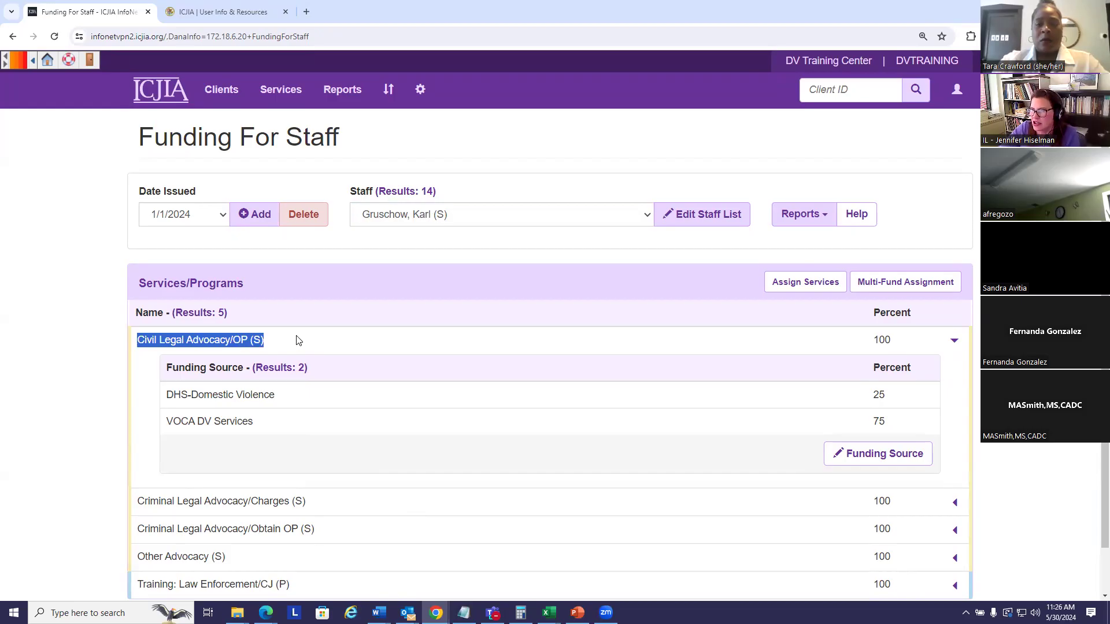
left_click(334, 414)
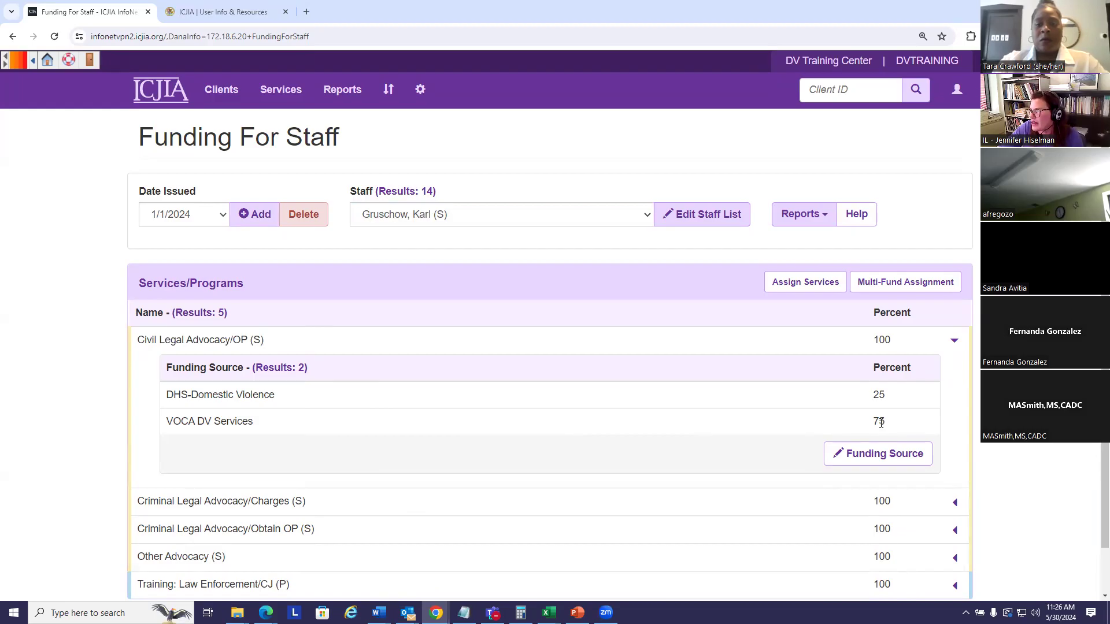
left_click_drag(871, 422, 898, 426)
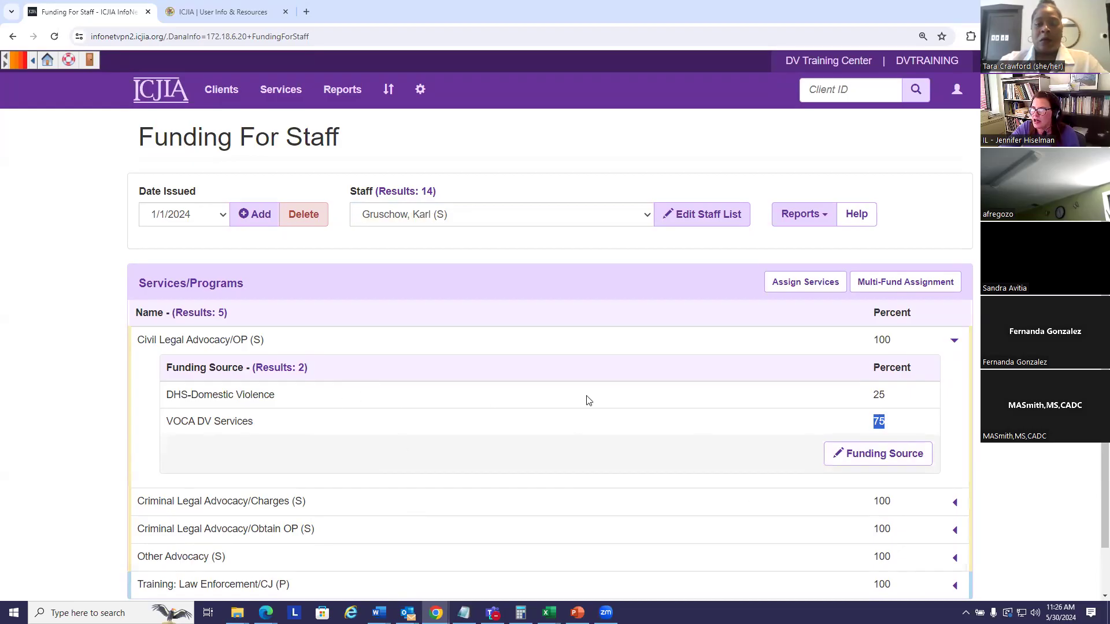
left_click_drag(870, 400, 890, 400)
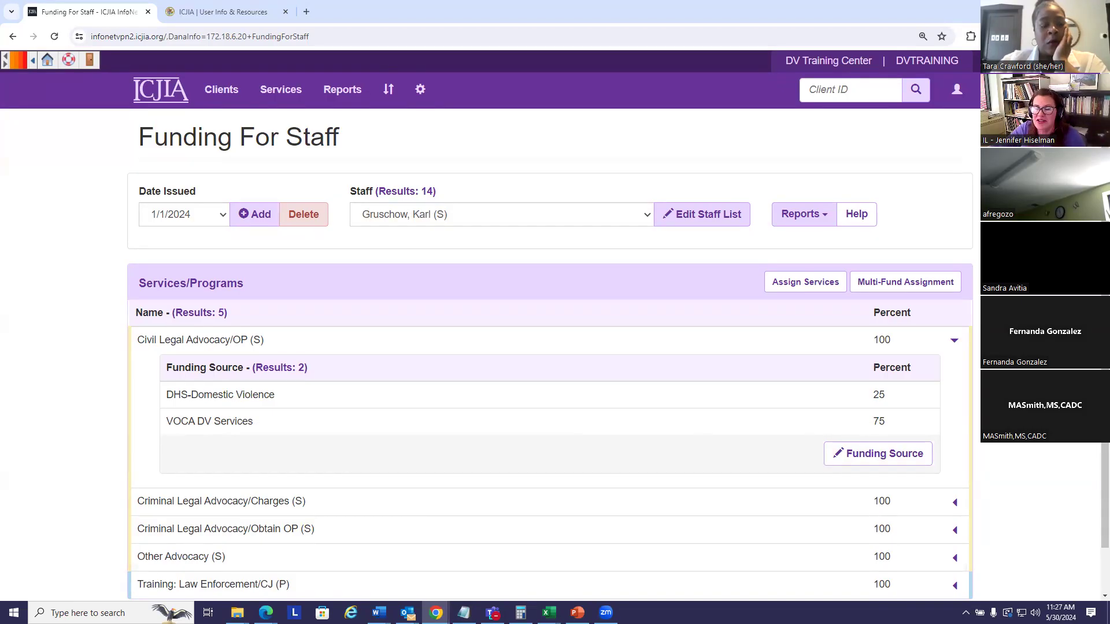
left_click(223, 215)
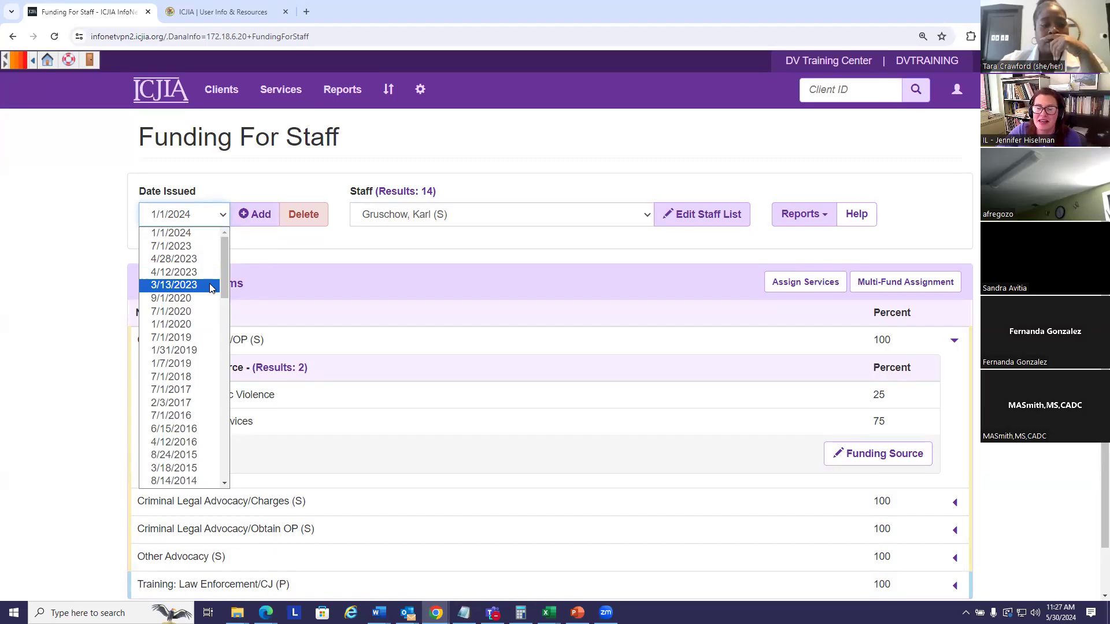
Step: Leave Date Issued at 1/1/2024 and bring up the gear menu's list management options
left_click(480, 252)
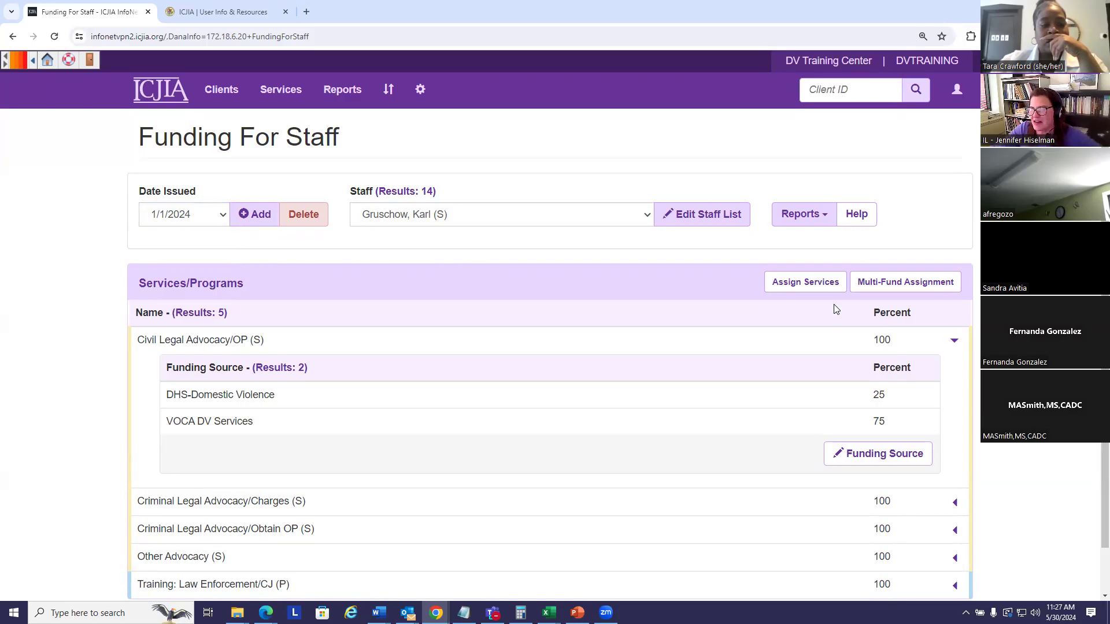
left_click(421, 90)
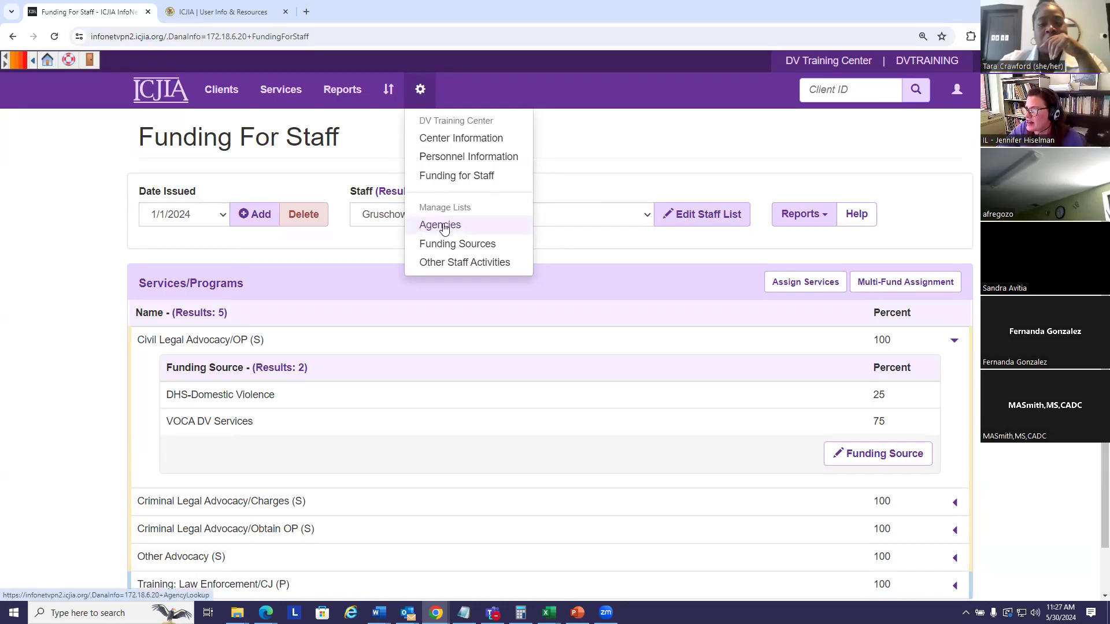
Step: Open Manage Agency List and scroll through agencies such as A Safe Place and Apna Ghar, Inc
left_click(443, 226)
scroll(578, 238, "down", 2)
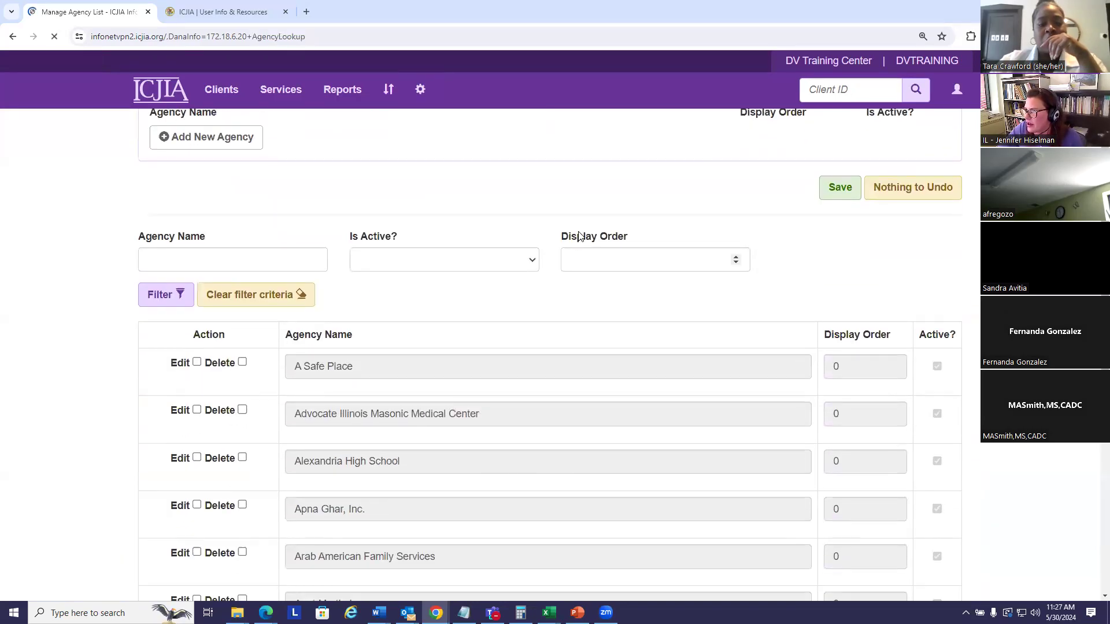
scroll(578, 235, "down", 3)
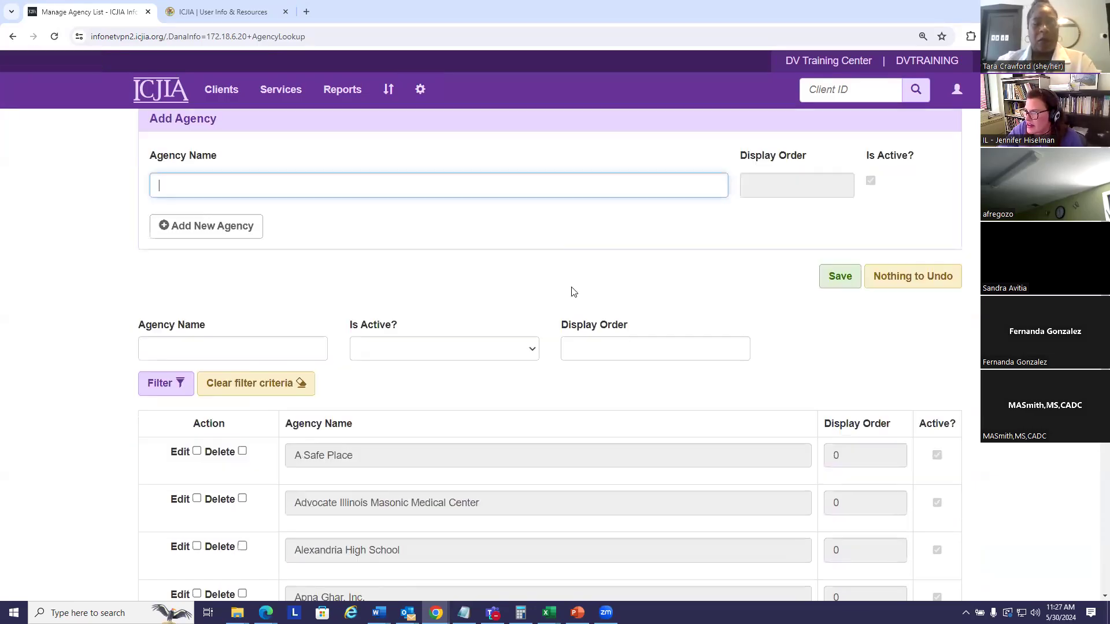
scroll(572, 295, "down", 5)
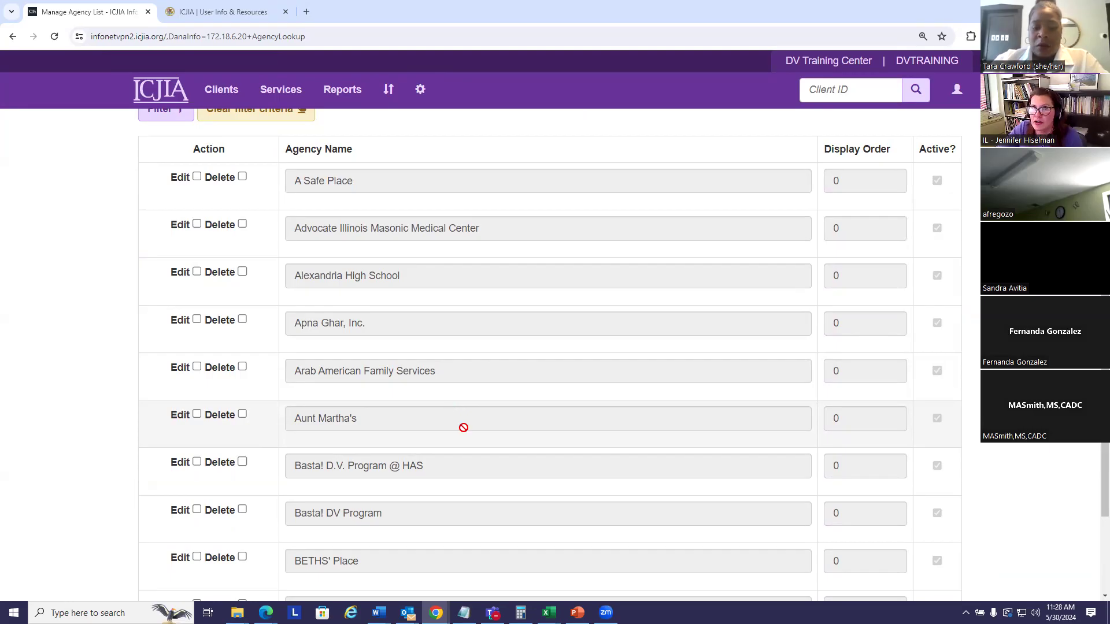
left_click(294, 91)
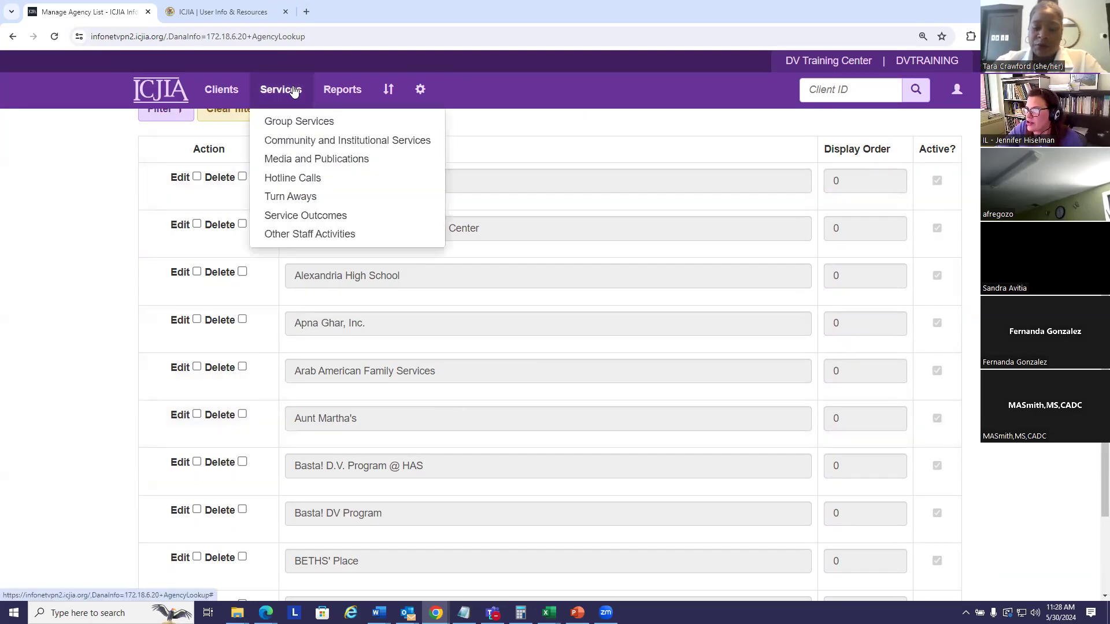
Step: Start a blank New Community/Institutional Service form and check its Agency choices, such as A Safe Place
left_click(292, 142)
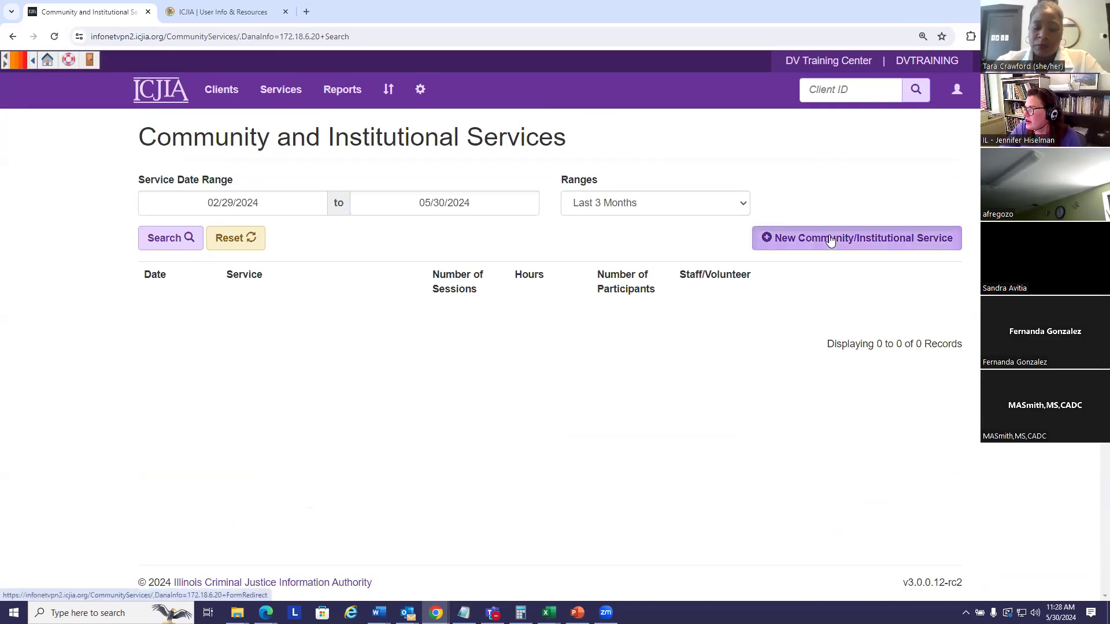
left_click(830, 240)
scroll(793, 250, "down", 3)
scroll(817, 249, "up", 2)
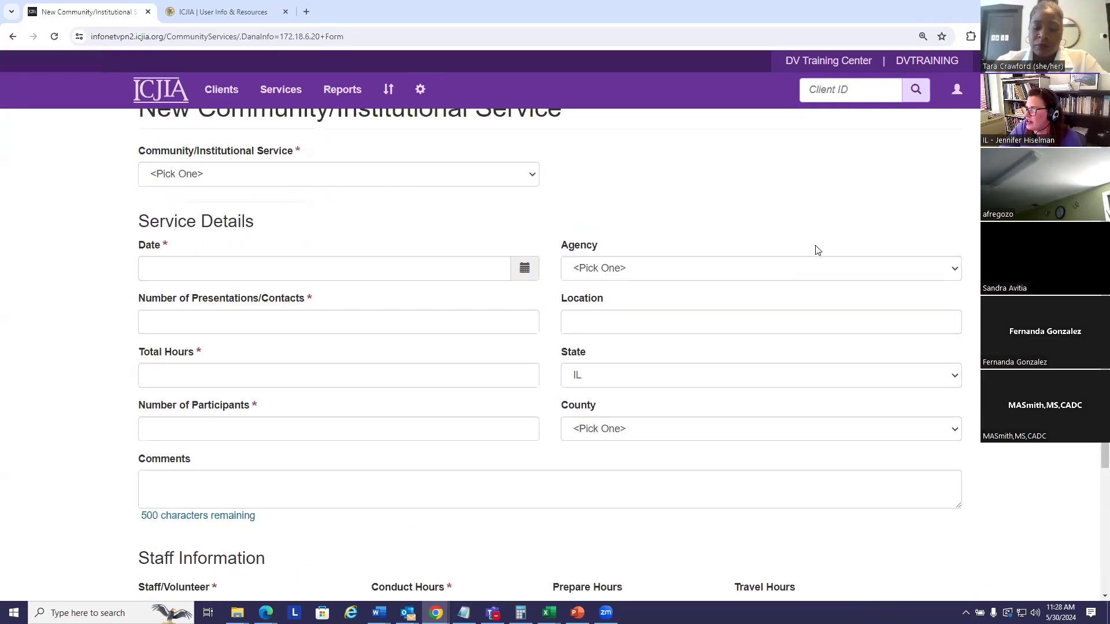
scroll(818, 251, "up", 1)
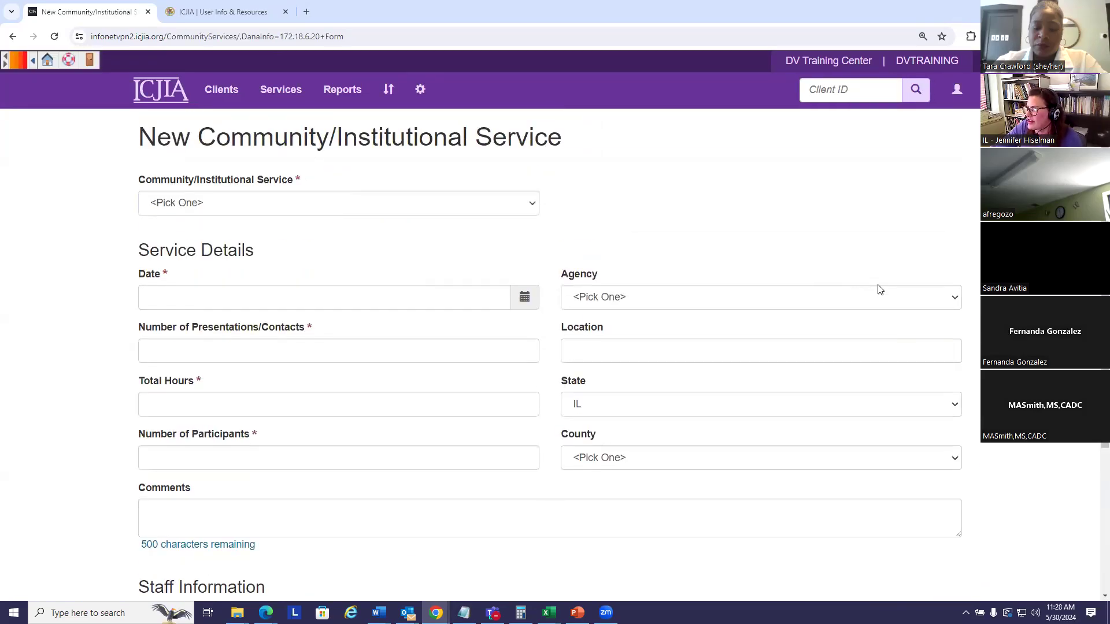
left_click(956, 302)
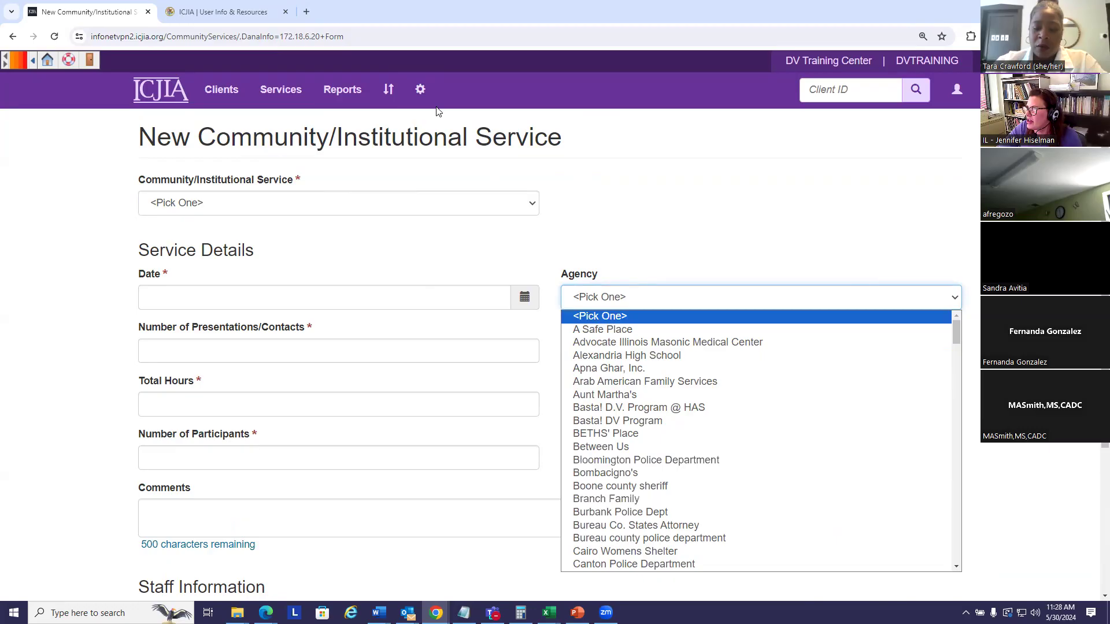
left_click(420, 89)
left_click(421, 90)
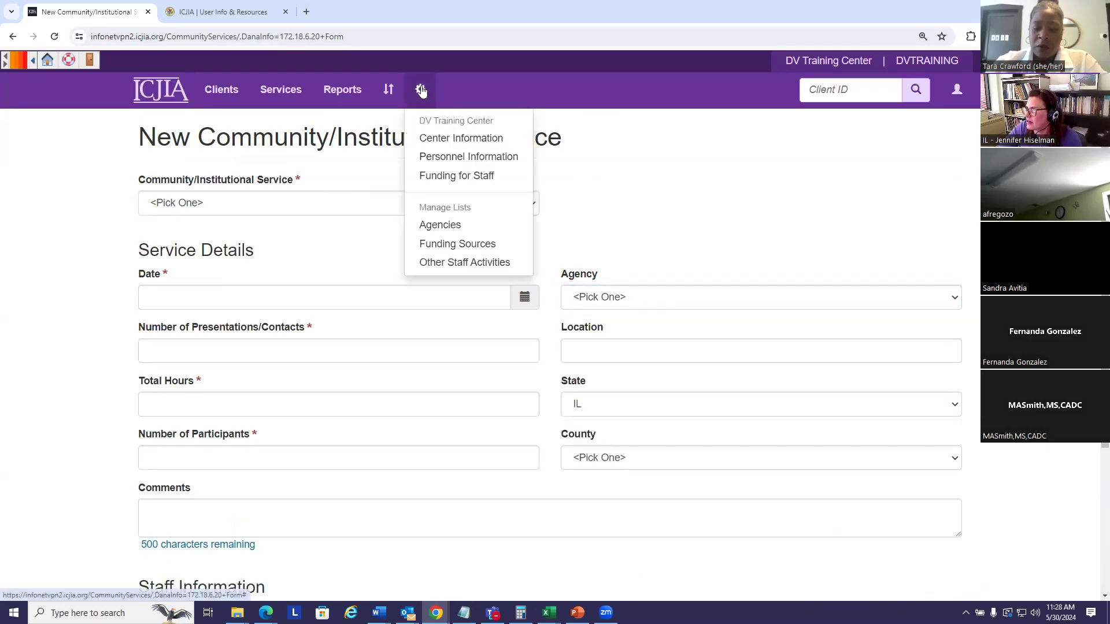
Step: Add an agency named 'The Network' under Add Agency and save it
left_click(454, 227)
scroll(745, 256, "down", 3)
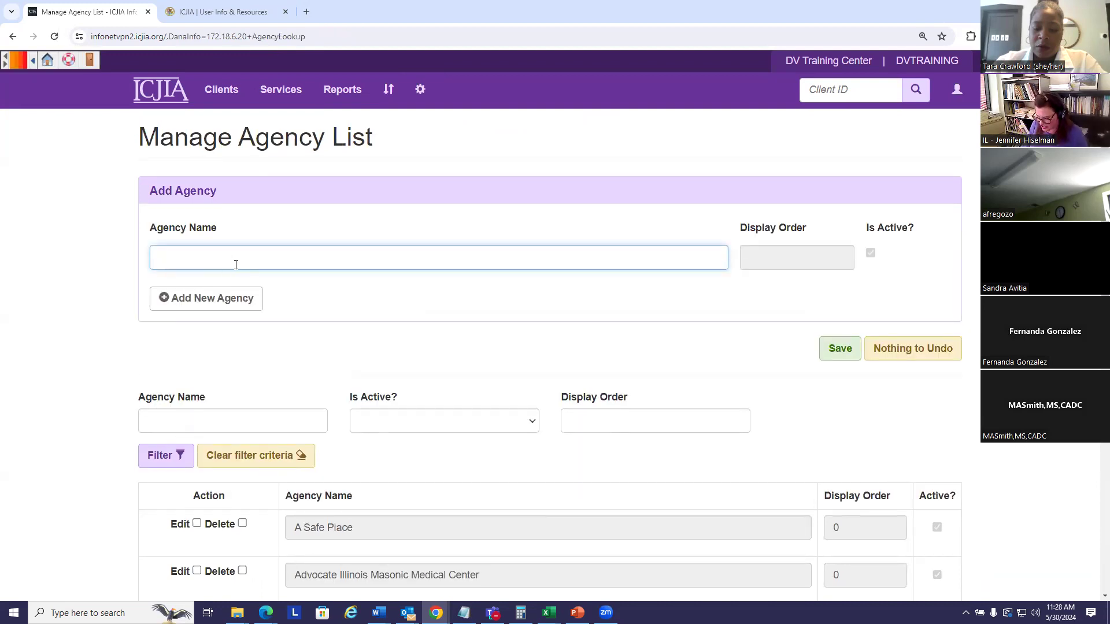
type("Th")
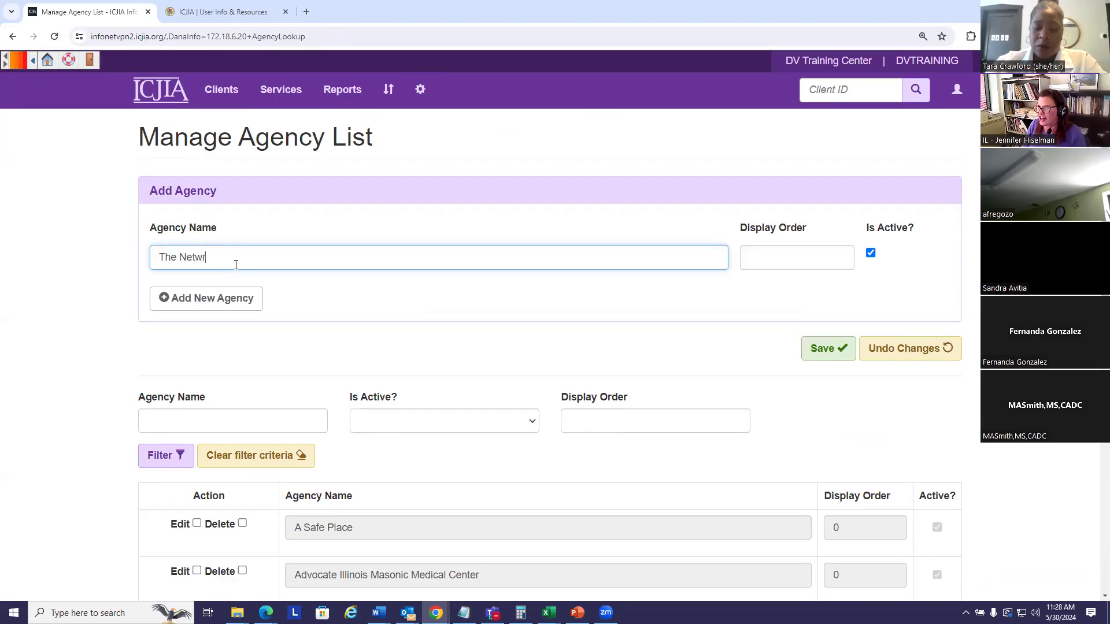
type("e Network")
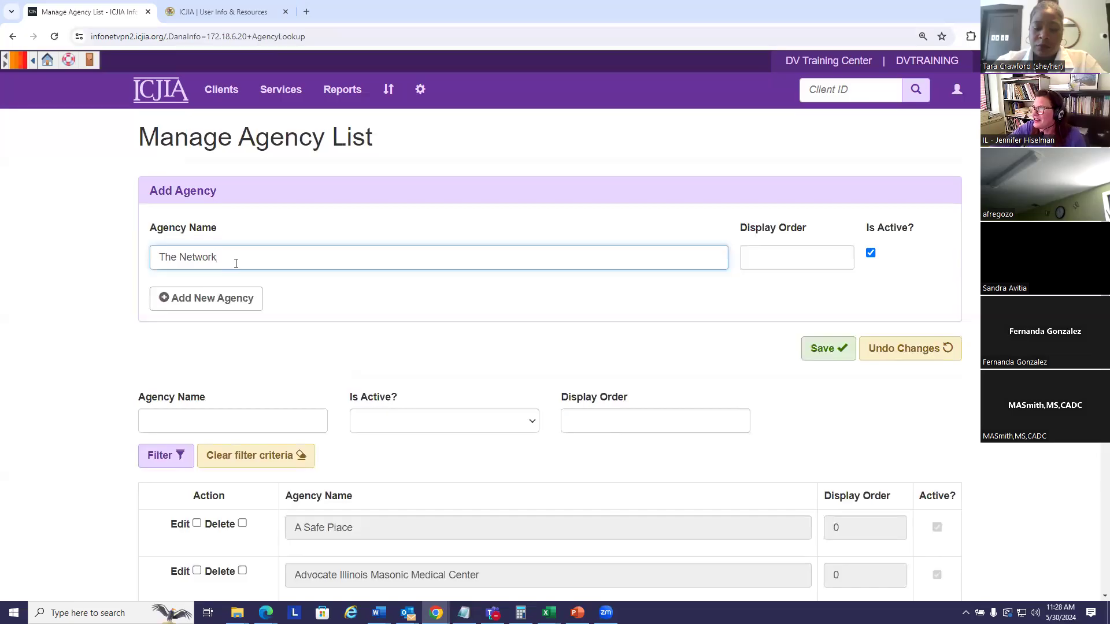
left_click(823, 351)
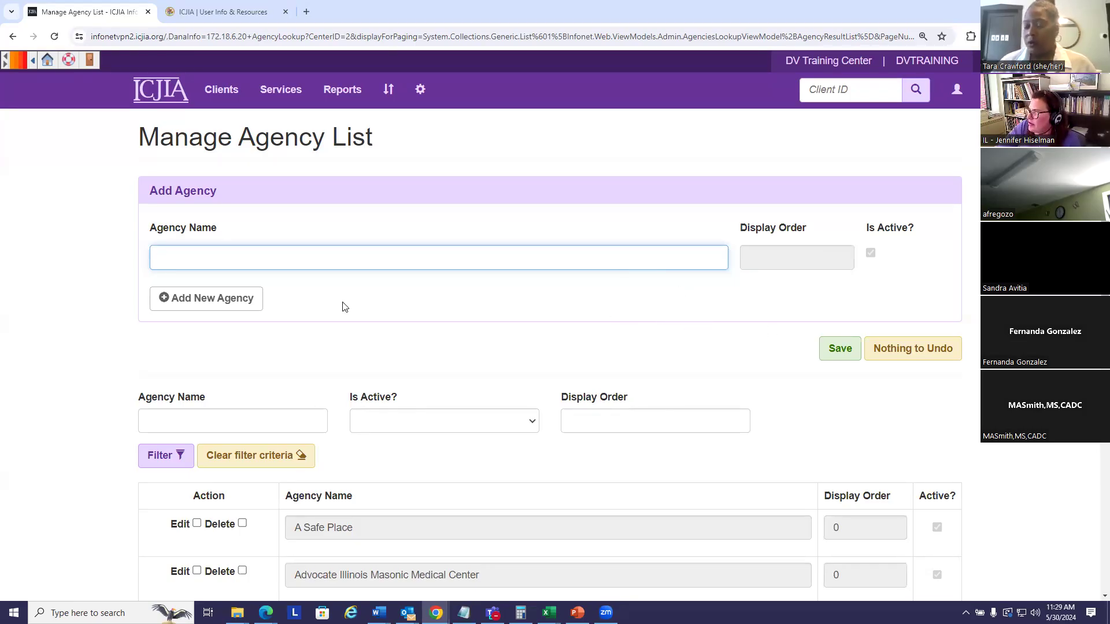
Step: Open the recently viewed client's adult intake at its Referrals section
left_click(223, 91)
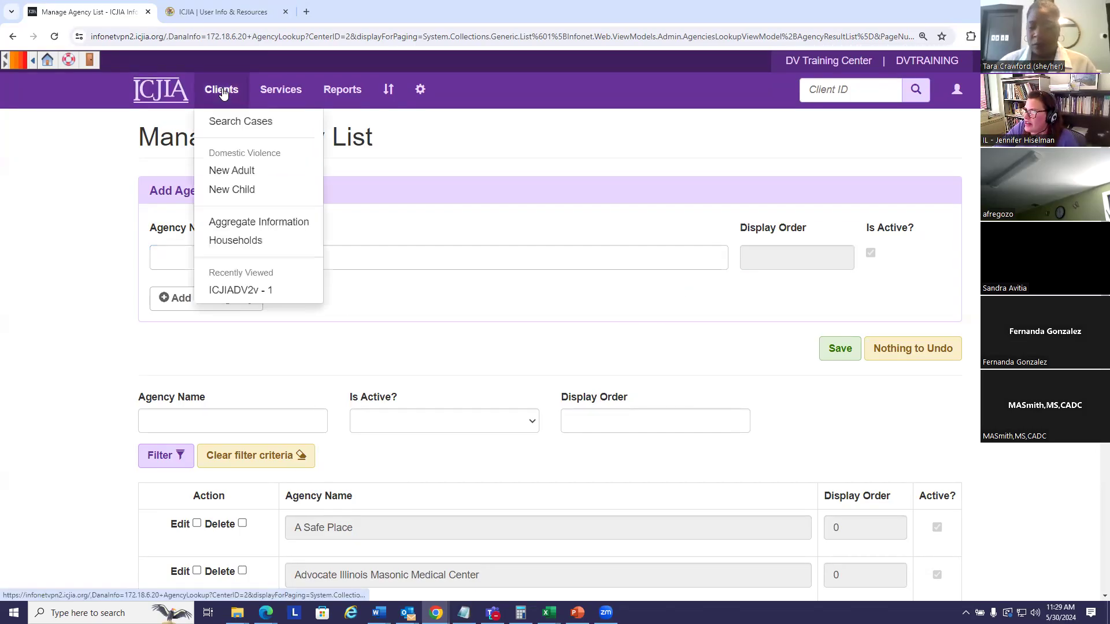
left_click(239, 290)
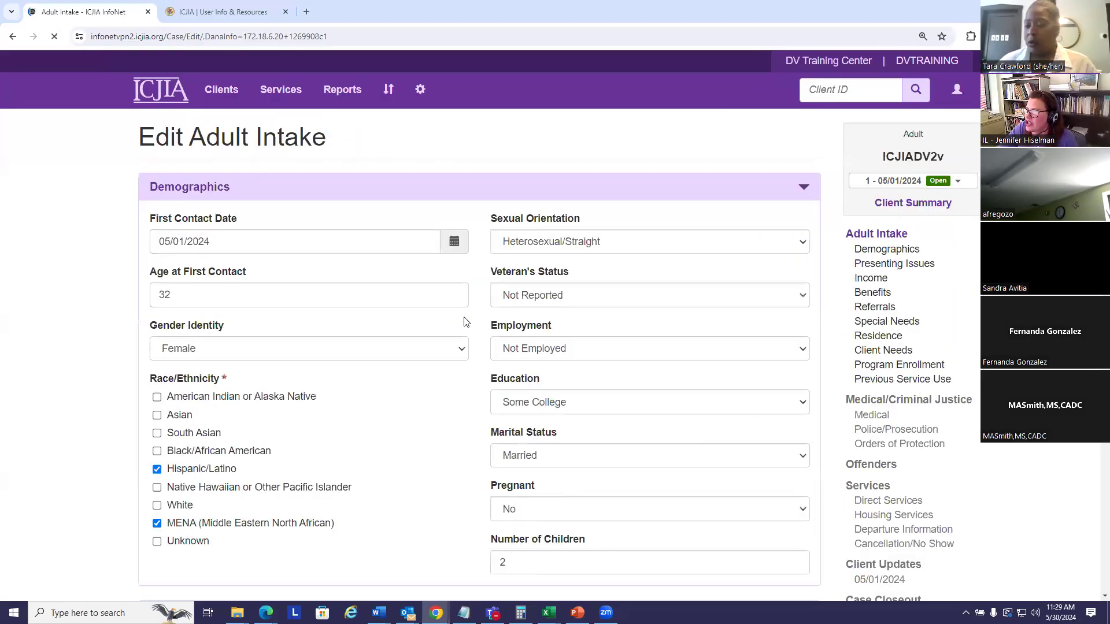
scroll(442, 307, "down", 4)
scroll(757, 209, "up", 4)
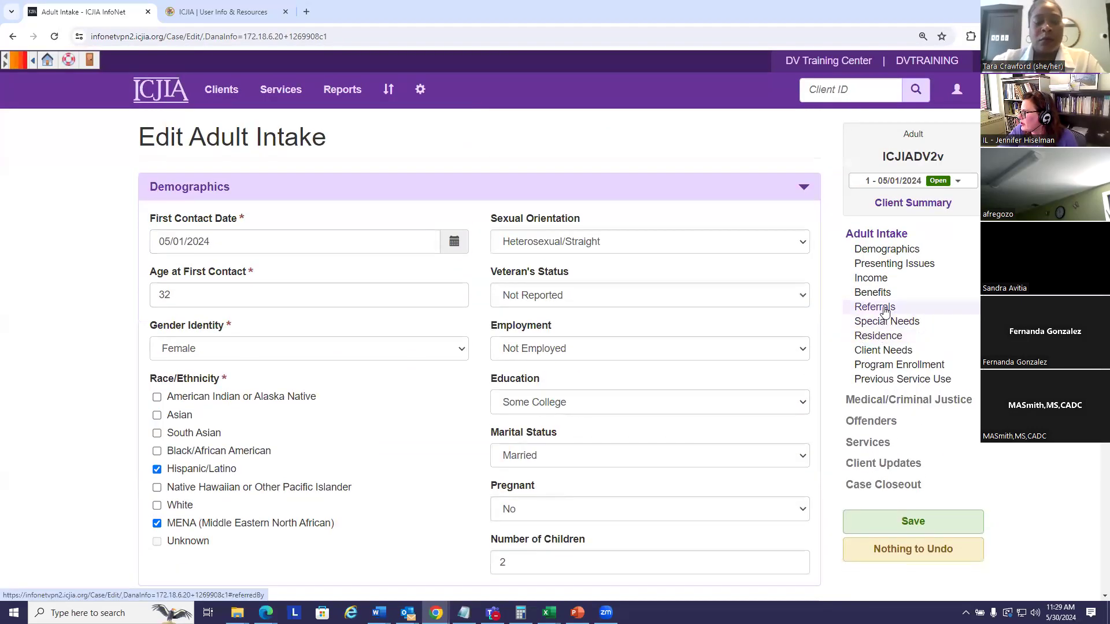
left_click(884, 312)
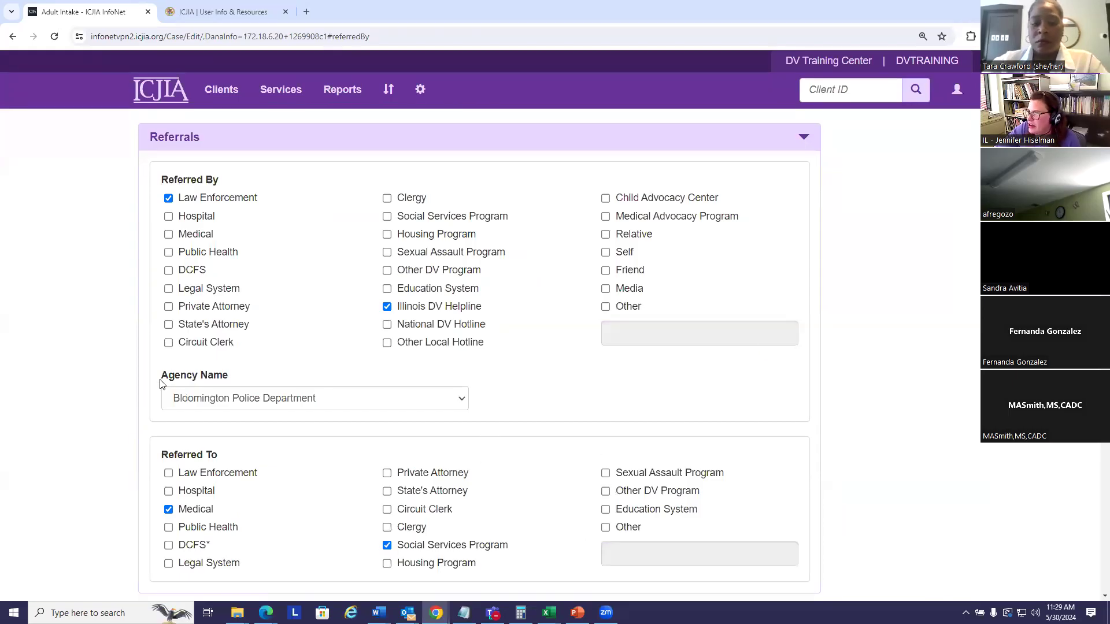
Step: Choose The Network as the referring agency instead of Bloomington Police Department
left_click(461, 398)
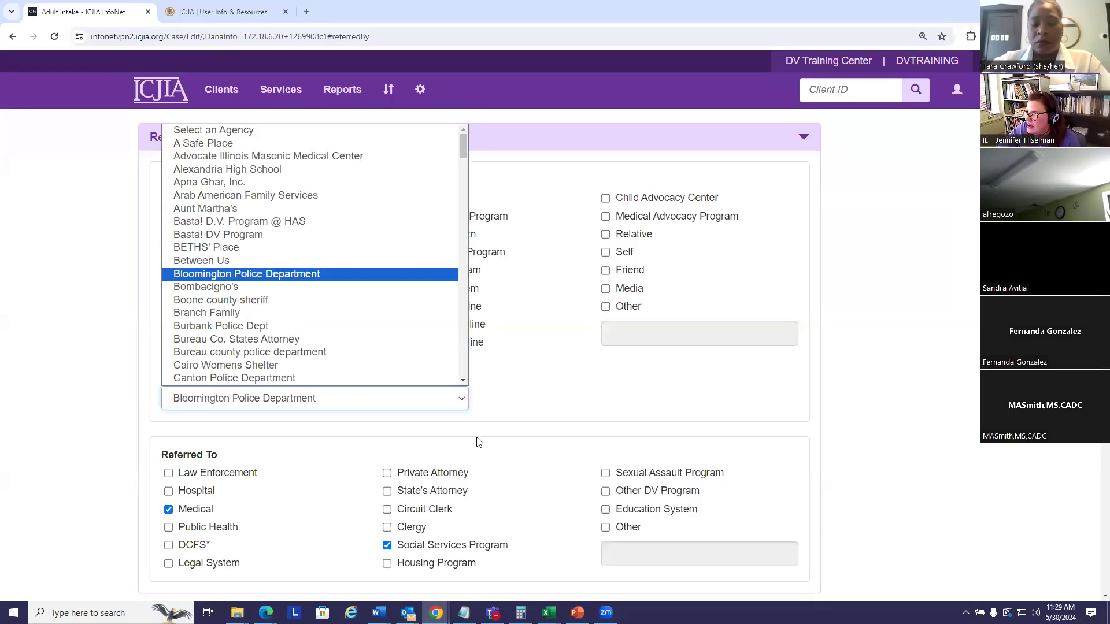
left_click_drag(462, 148, 459, 329)
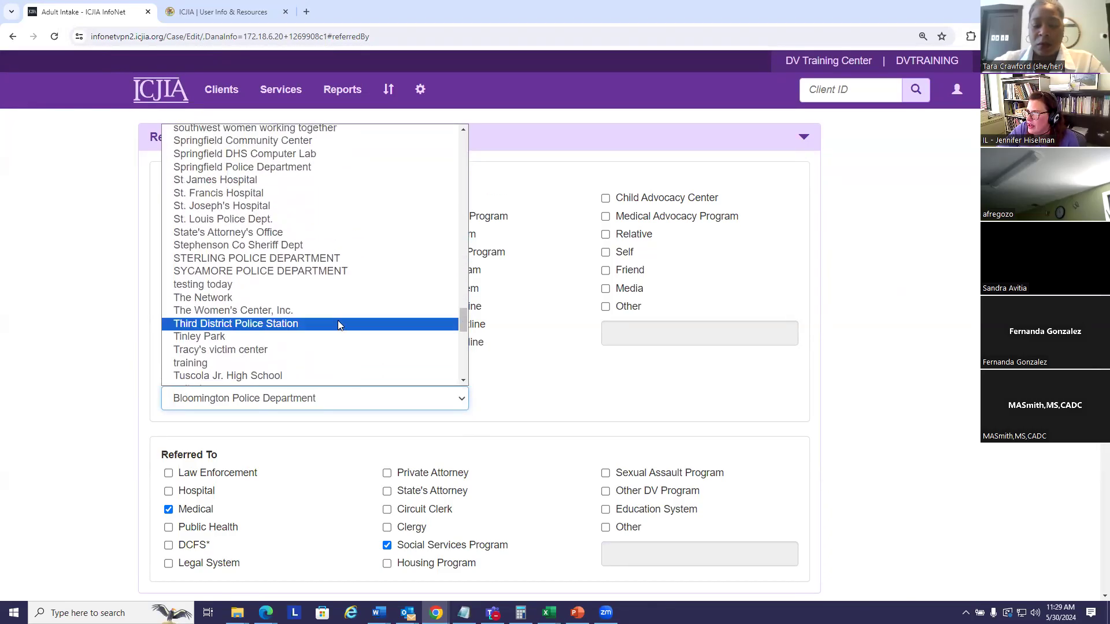
left_click(263, 297)
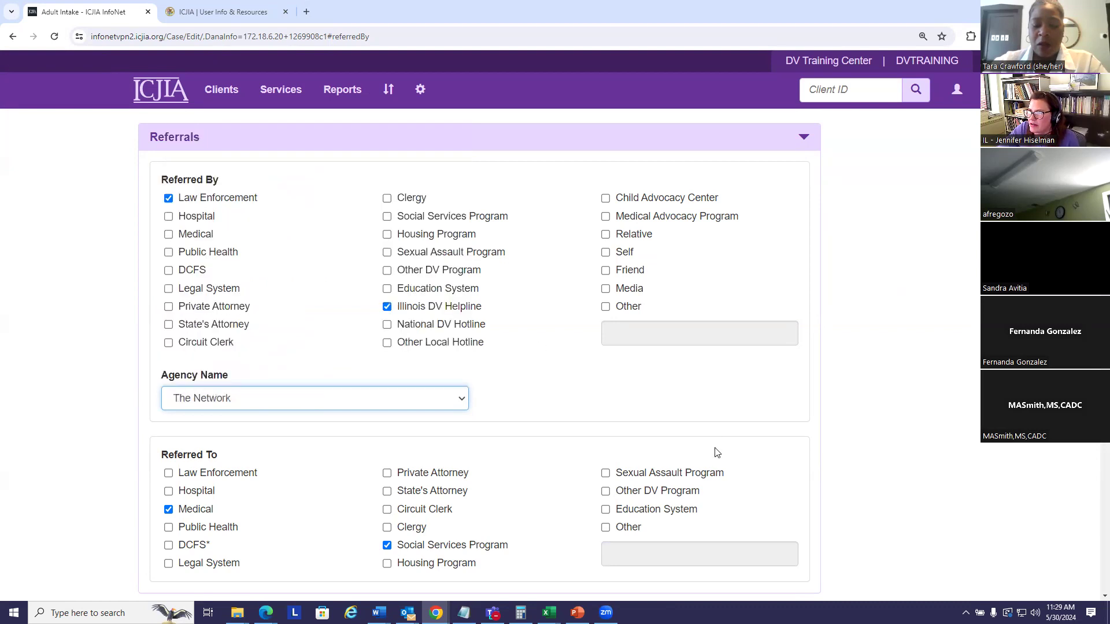
left_click(463, 402)
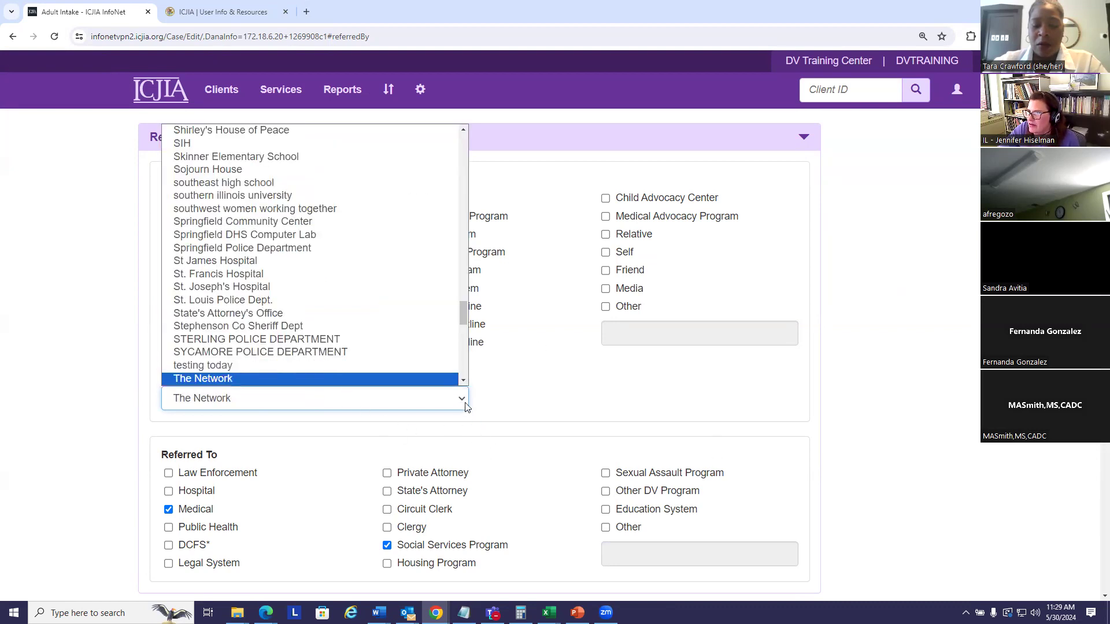
left_click_drag(463, 317, 467, 273)
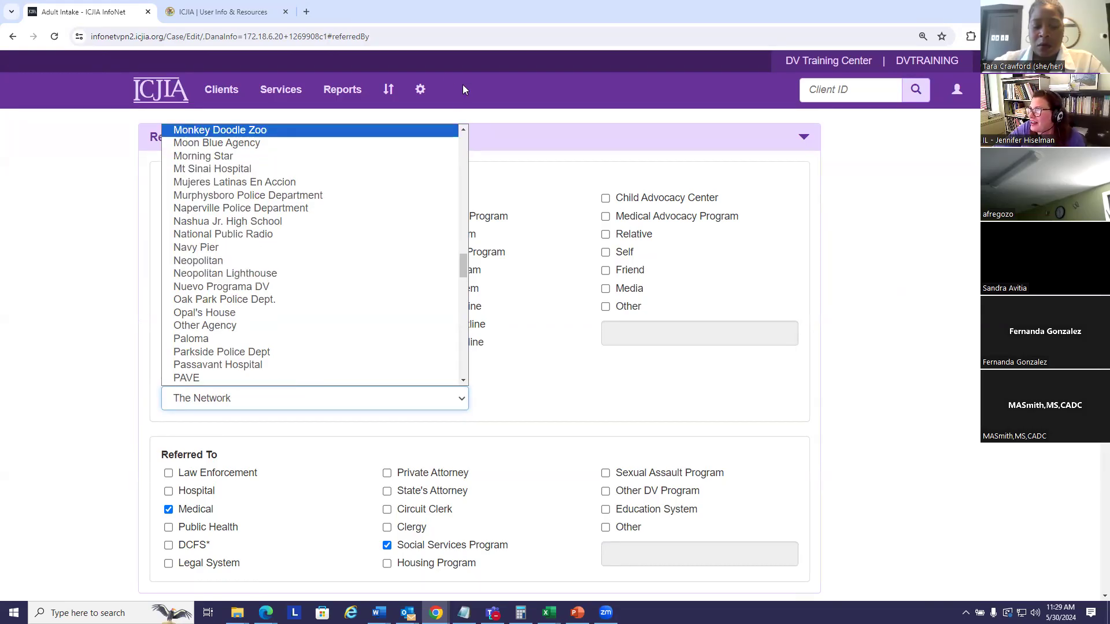
left_click(443, 98)
left_click(420, 90)
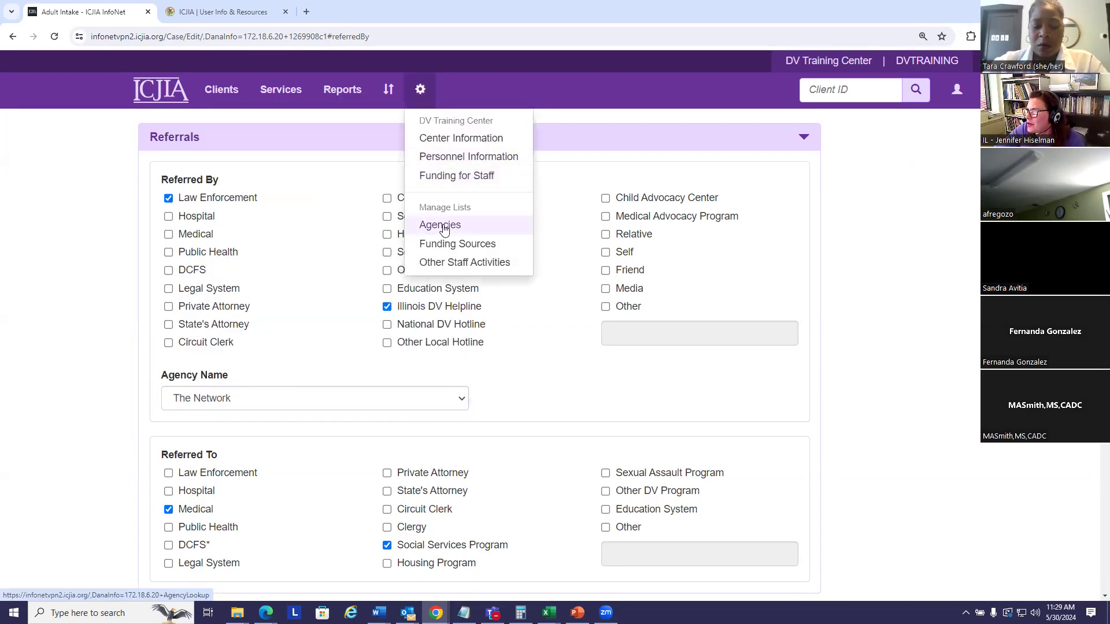
Step: Leave the intake form for the Manage Agency List page and scroll through it
left_click(440, 225)
left_click(649, 203)
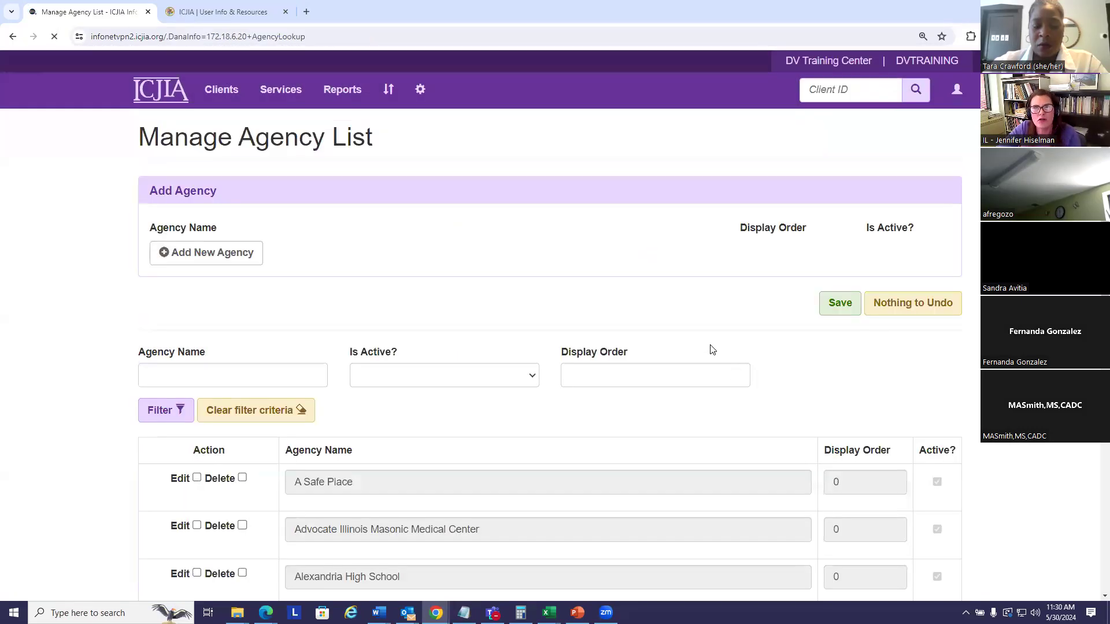
scroll(554, 391, "down", 3)
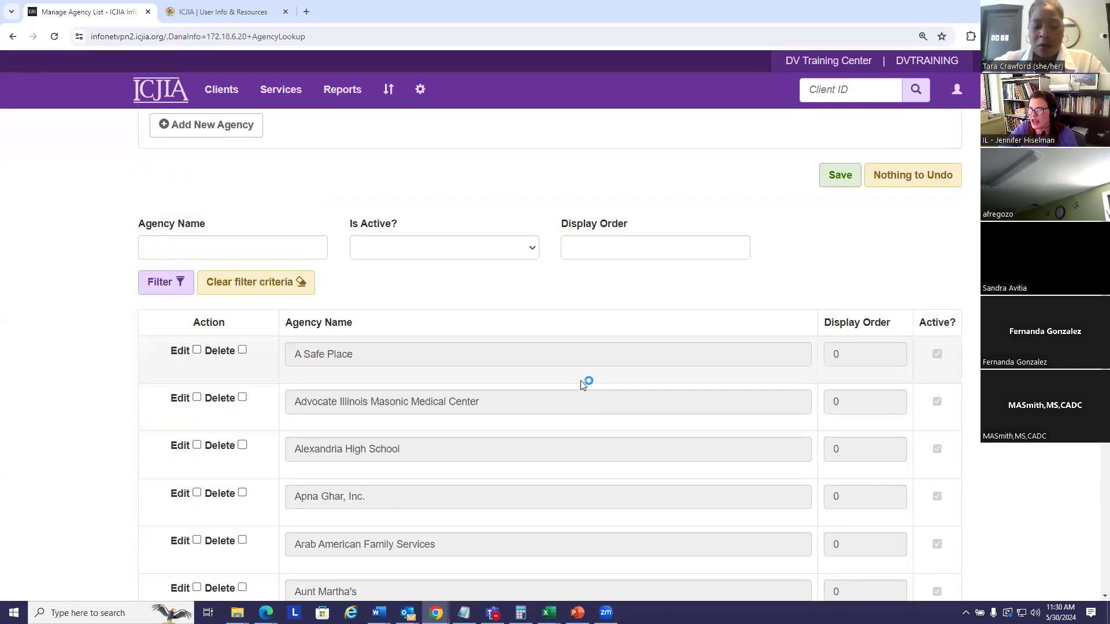
scroll(581, 383, "down", 4)
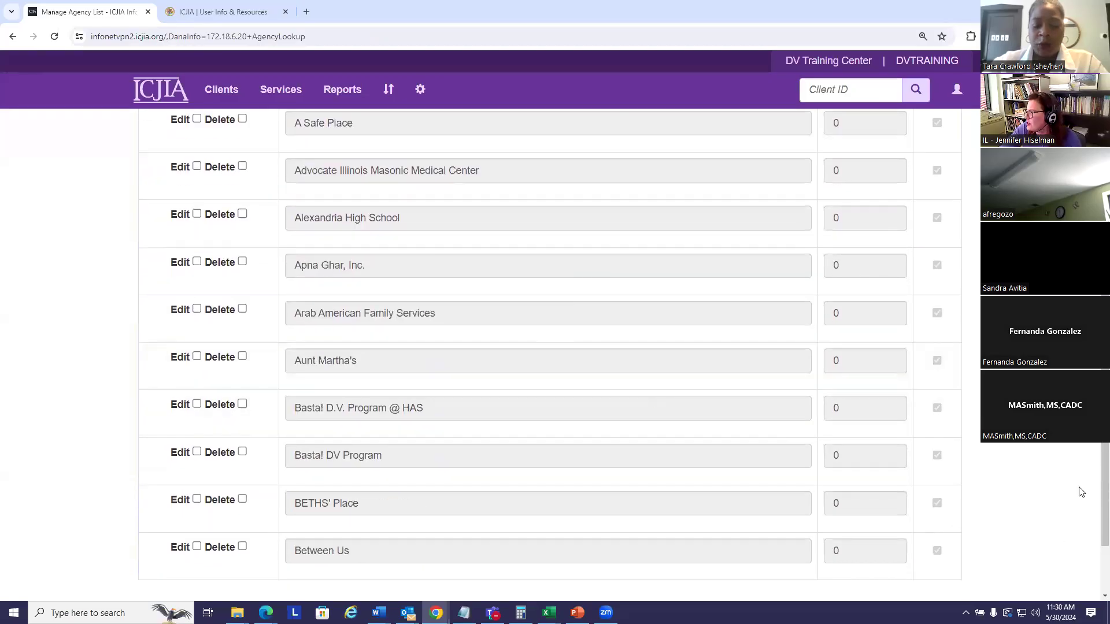
scroll(549, 346, "down", 2)
Step: Show 100 agencies per page and move to page 2 of the list
left_click(519, 534)
left_click(497, 592)
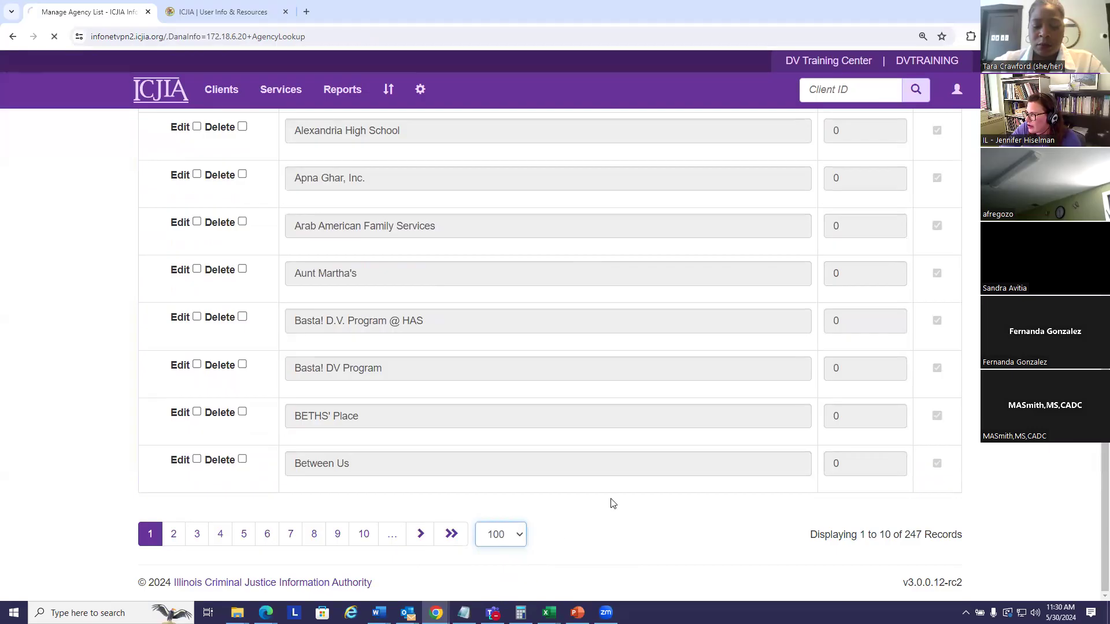
scroll(638, 480, "down", 15)
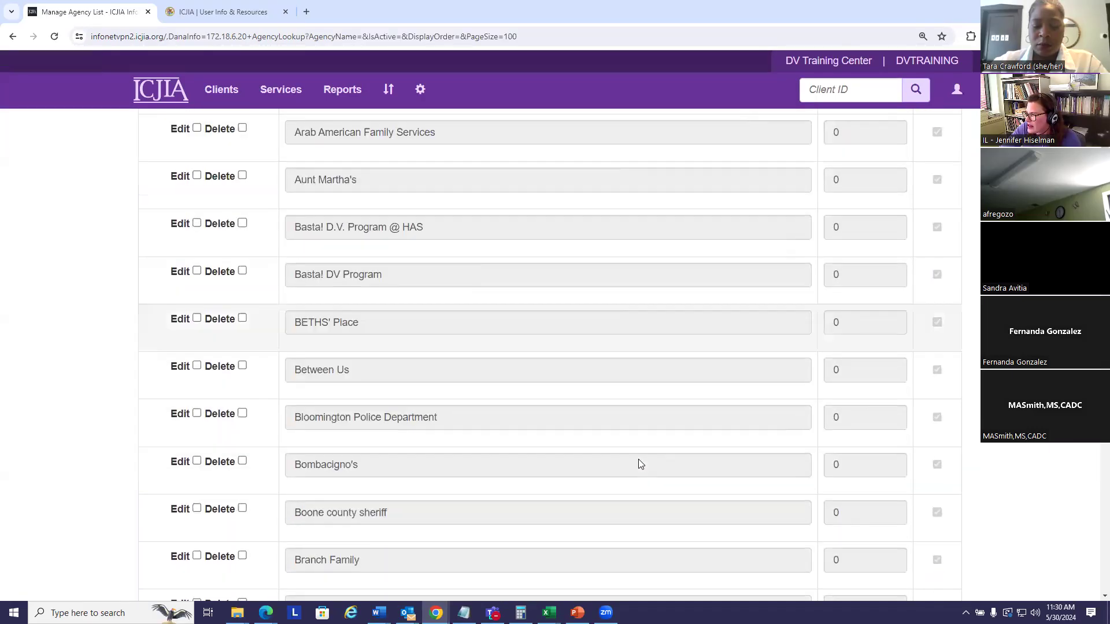
scroll(647, 468, "down", 5)
left_click_drag(1102, 220, 1094, 564)
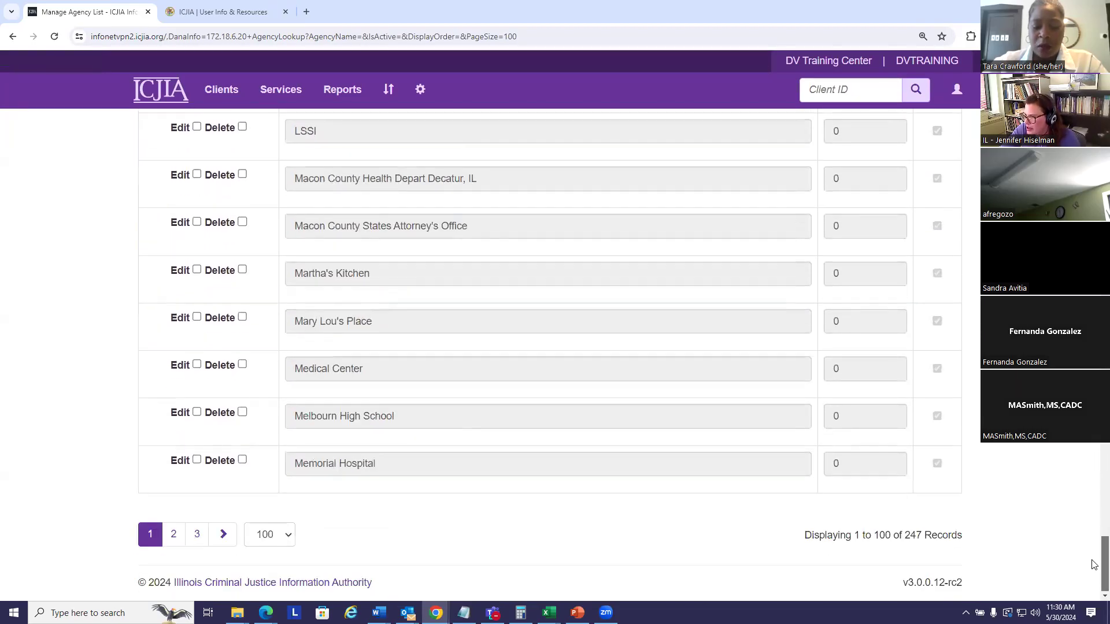
left_click(174, 536)
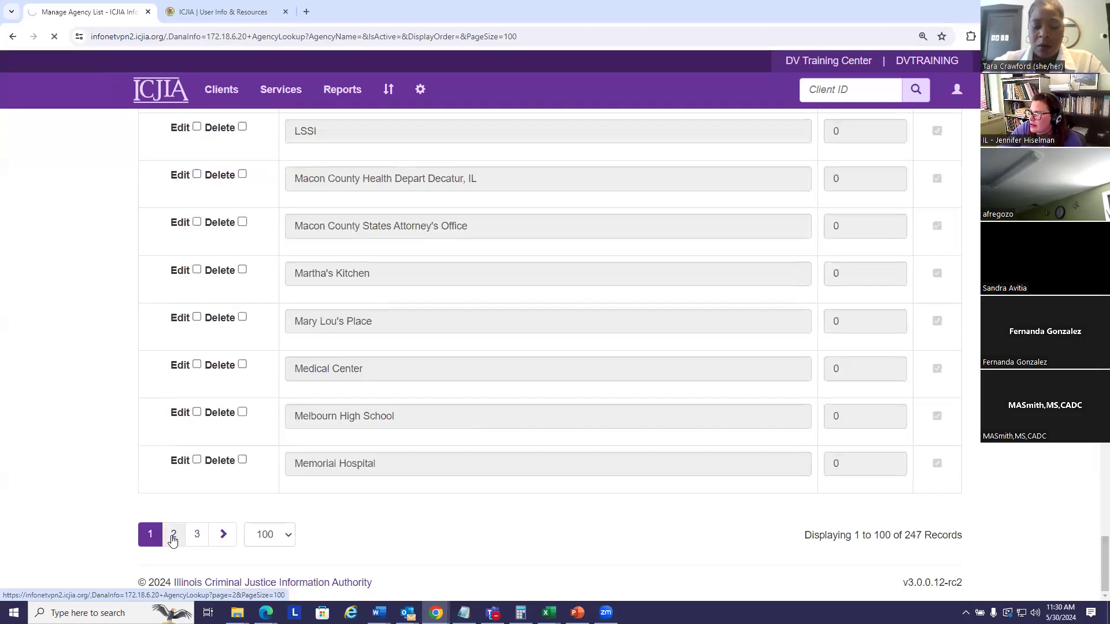
scroll(497, 468, "down", 6)
scroll(499, 456, "down", 5)
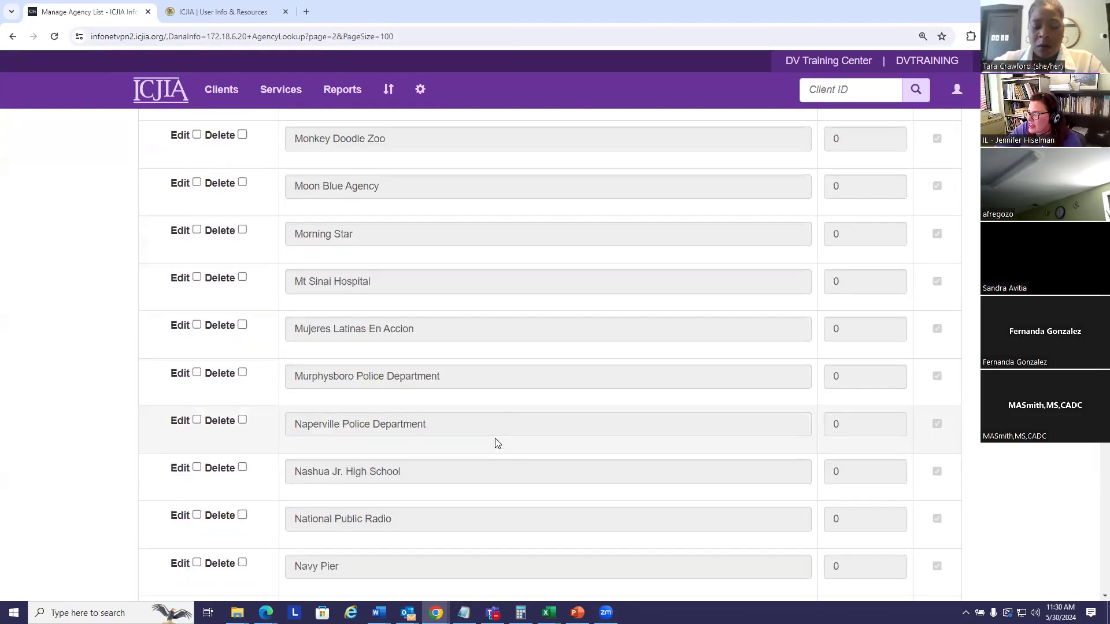
scroll(384, 456, "down", 2)
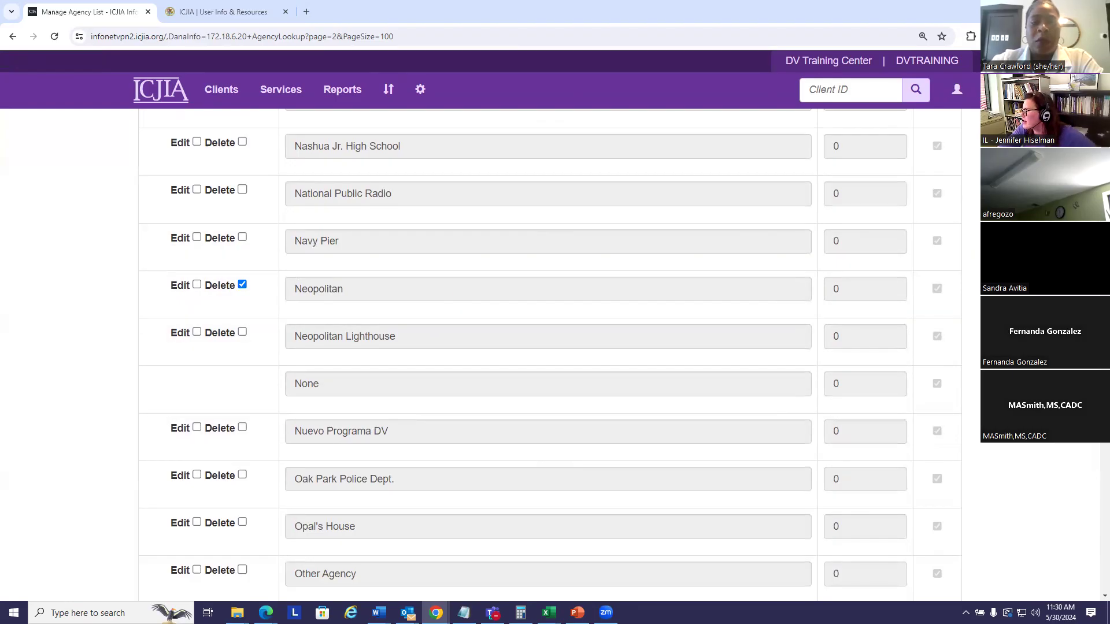
Step: Save and confirm Neopolitan's permanent deletion, which is refused because other records reference it
scroll(549, 347, "up", 15)
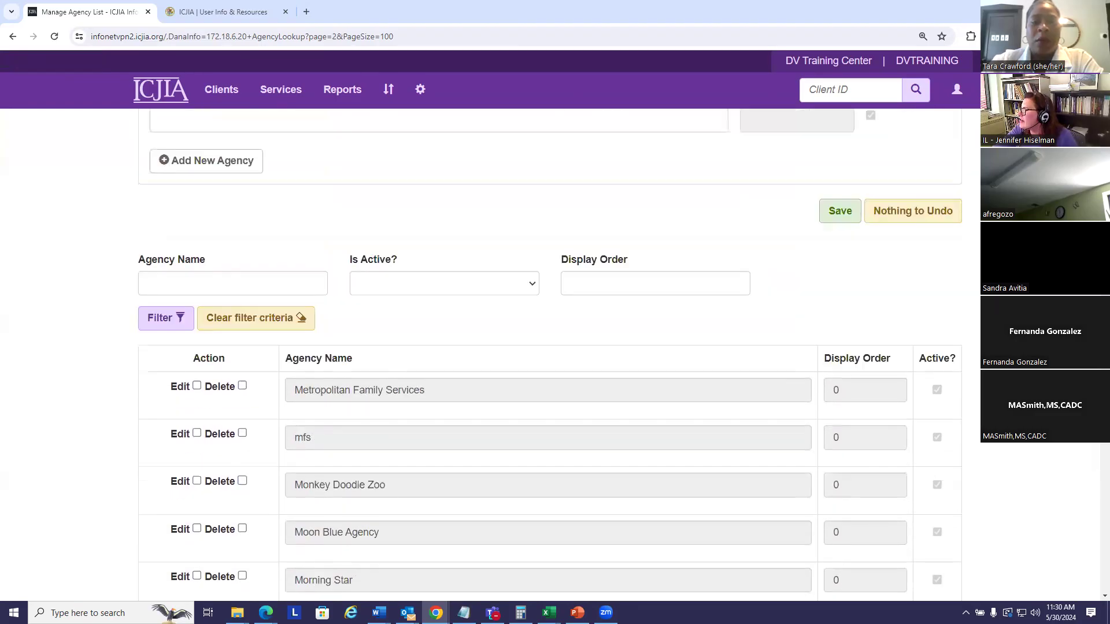
left_click(841, 327)
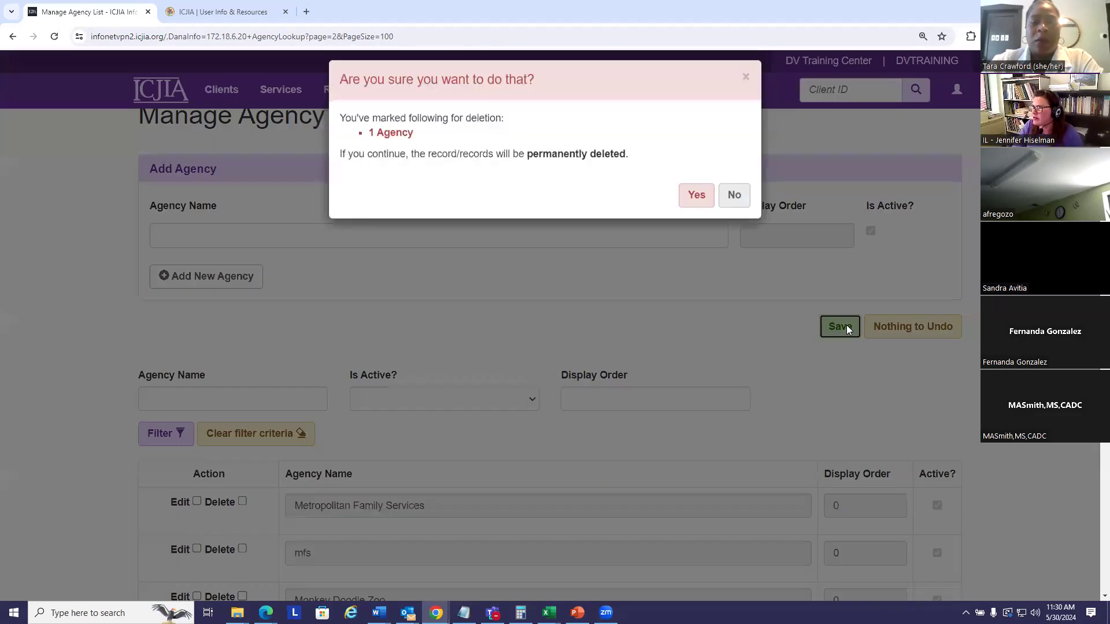
left_click(693, 212)
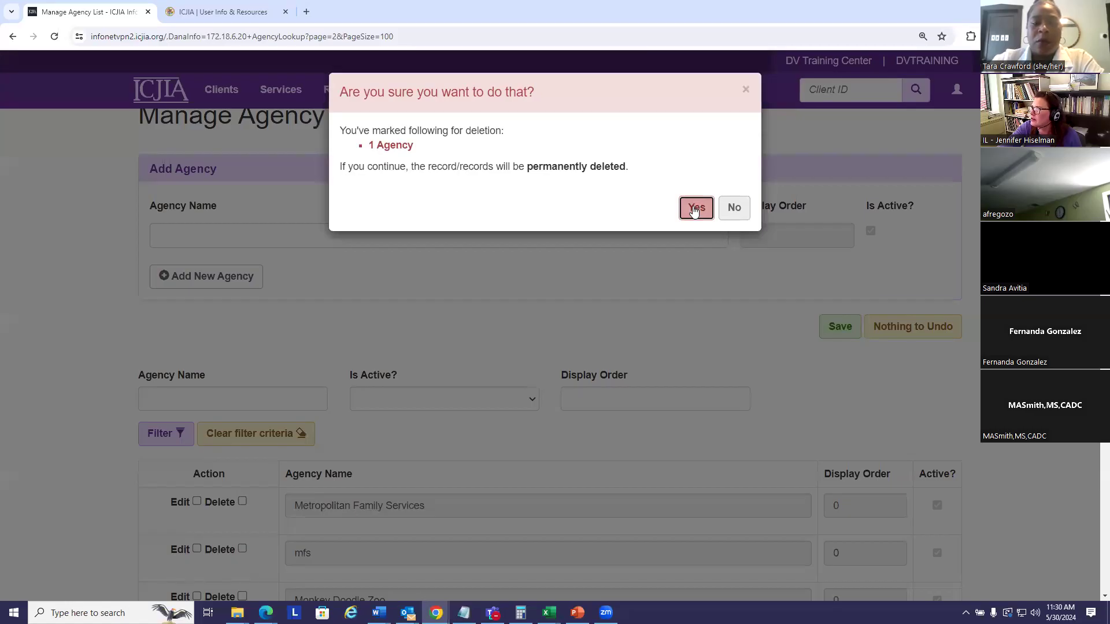
scroll(773, 393, "down", 2)
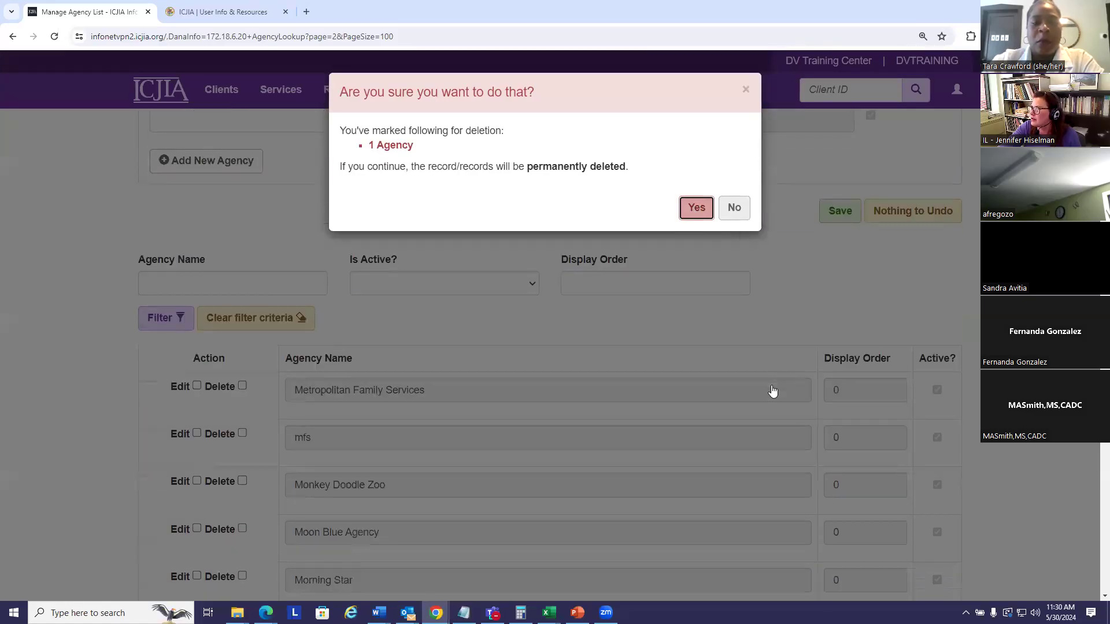
scroll(908, 314, "down", 4)
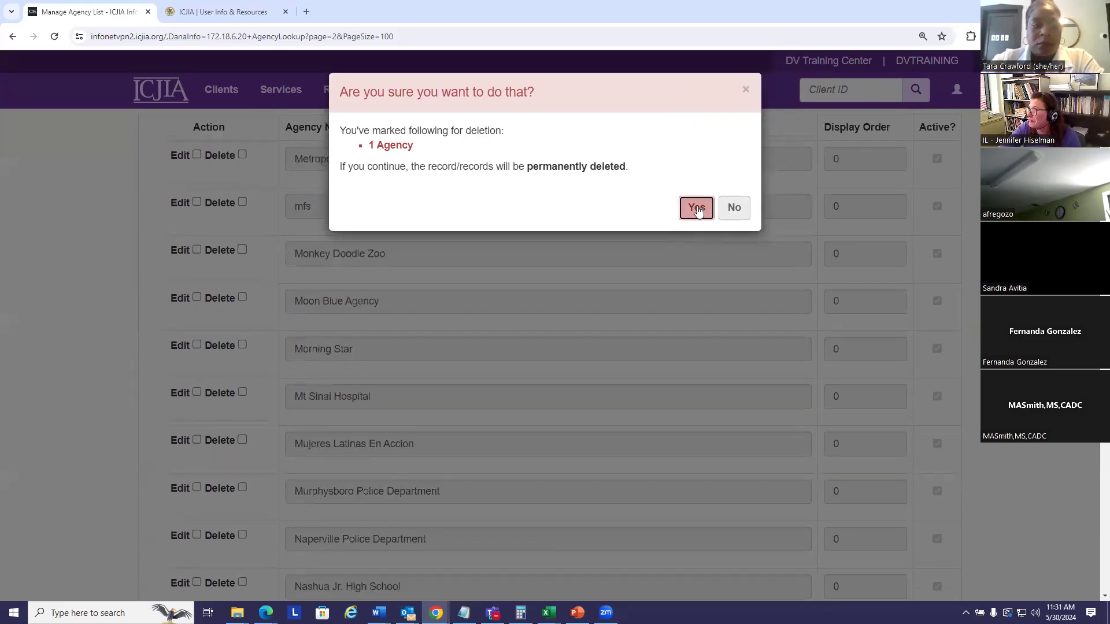
scroll(592, 365, "down", 5)
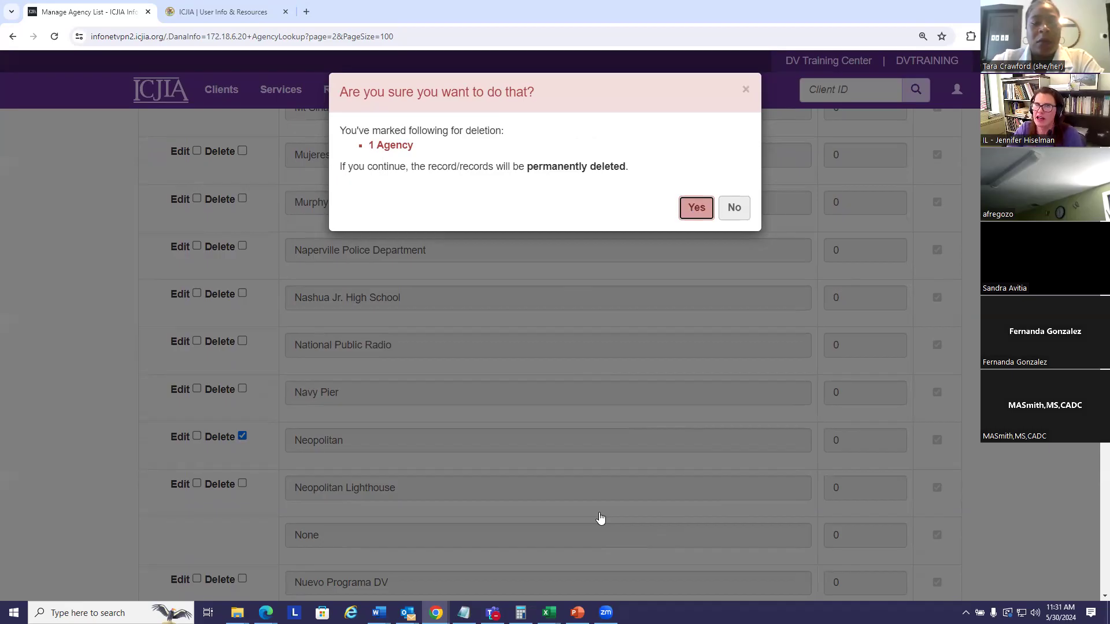
key("Return")
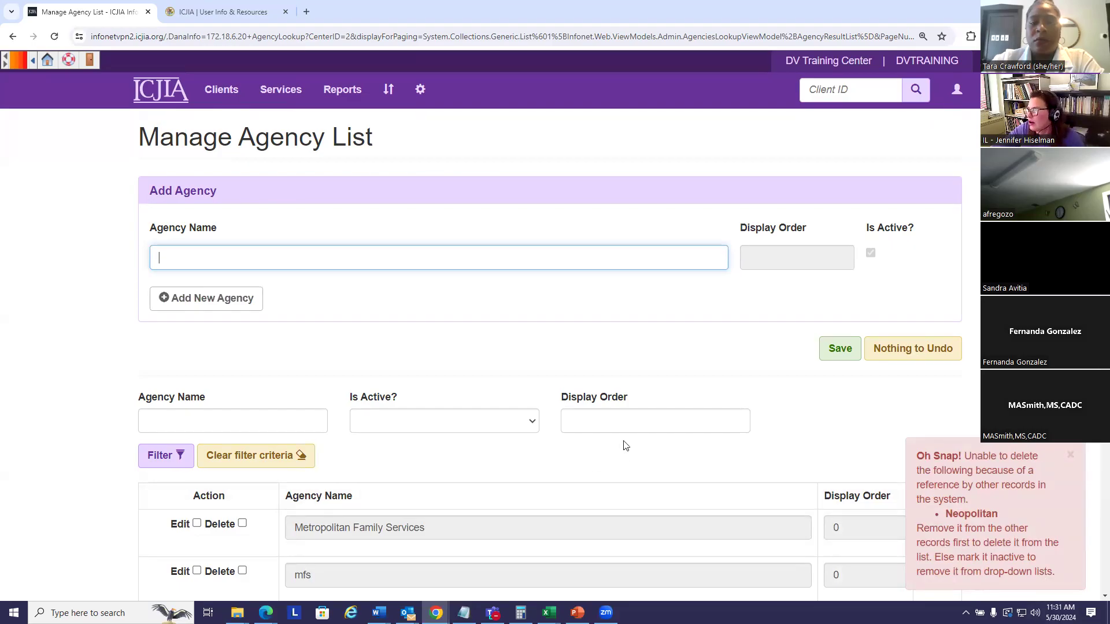
Step: Clear the Neopolitan agency's active status and save the agency list
left_click(734, 420)
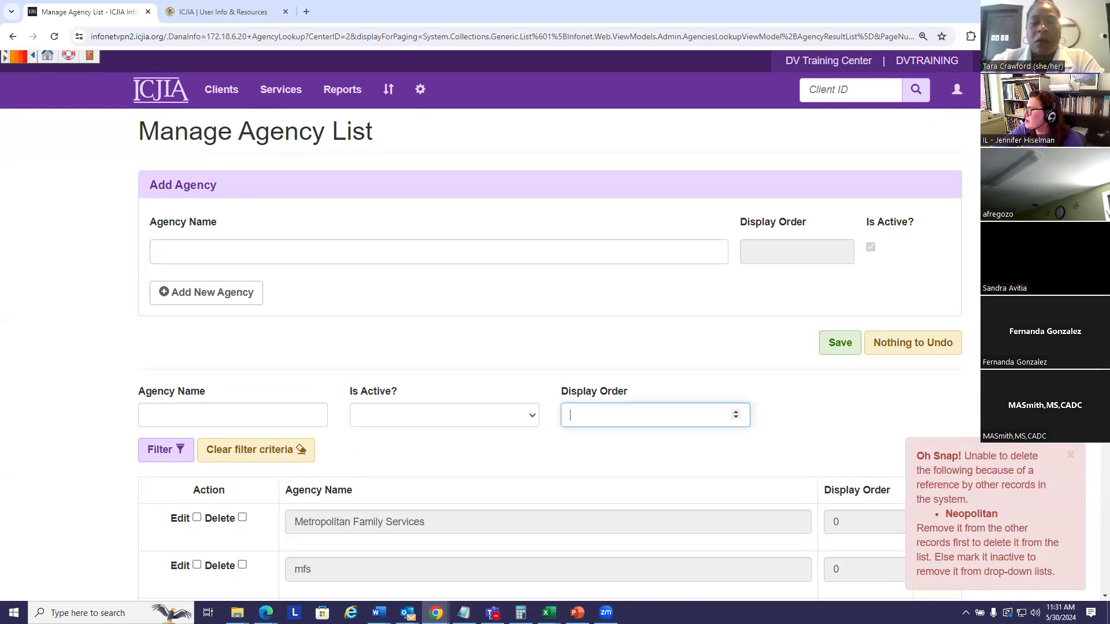
scroll(549, 347, "down", 20)
scroll(243, 289, "up", 4)
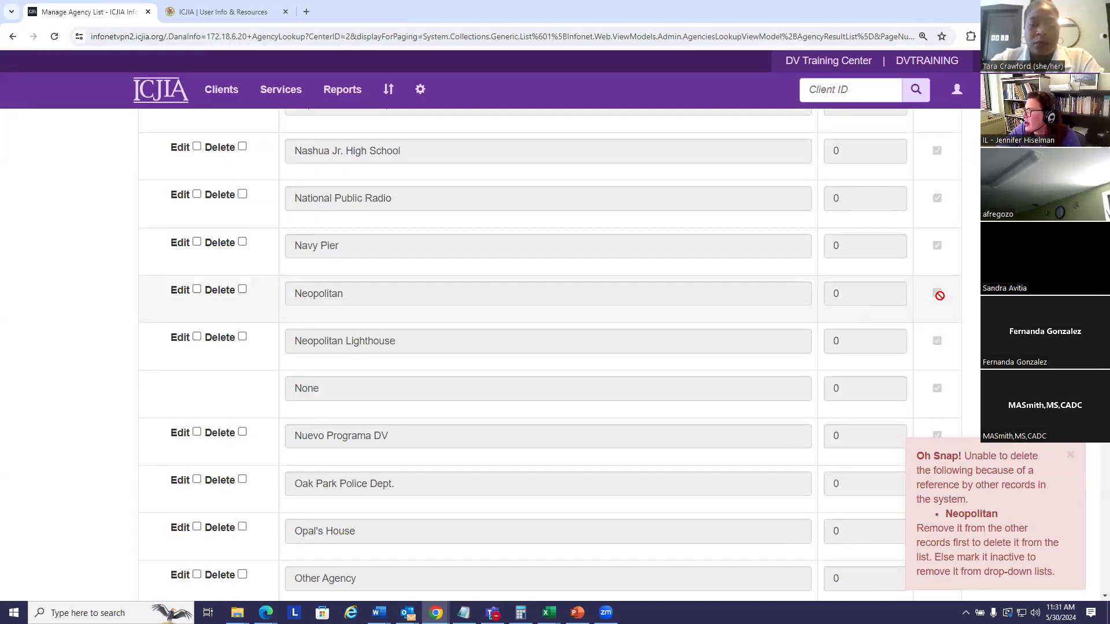
left_click(197, 291)
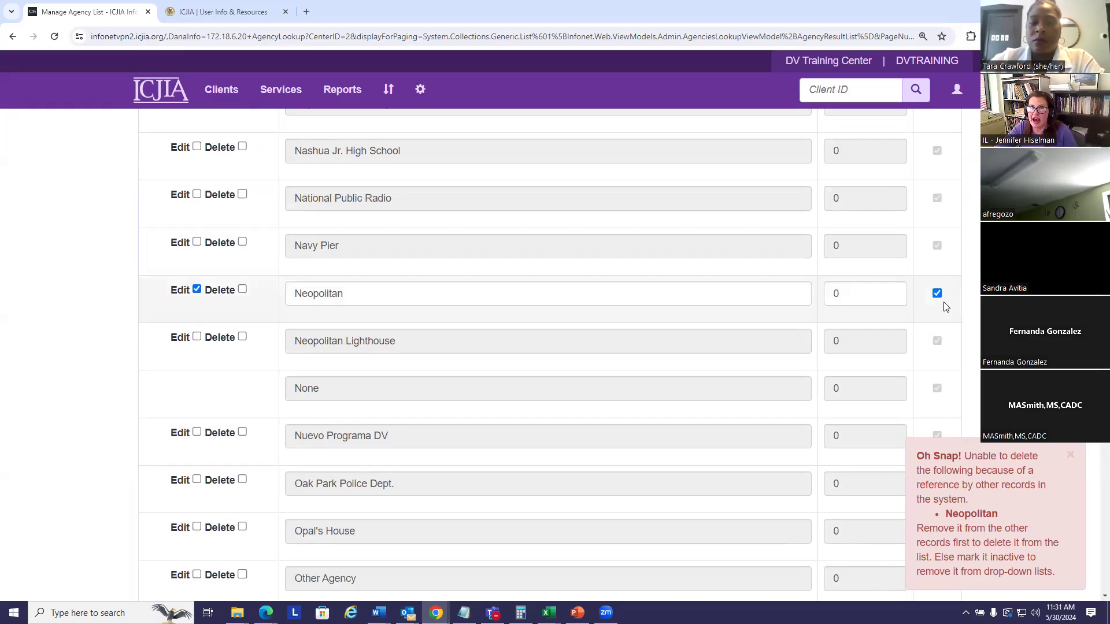
scroll(911, 307, "up", 10)
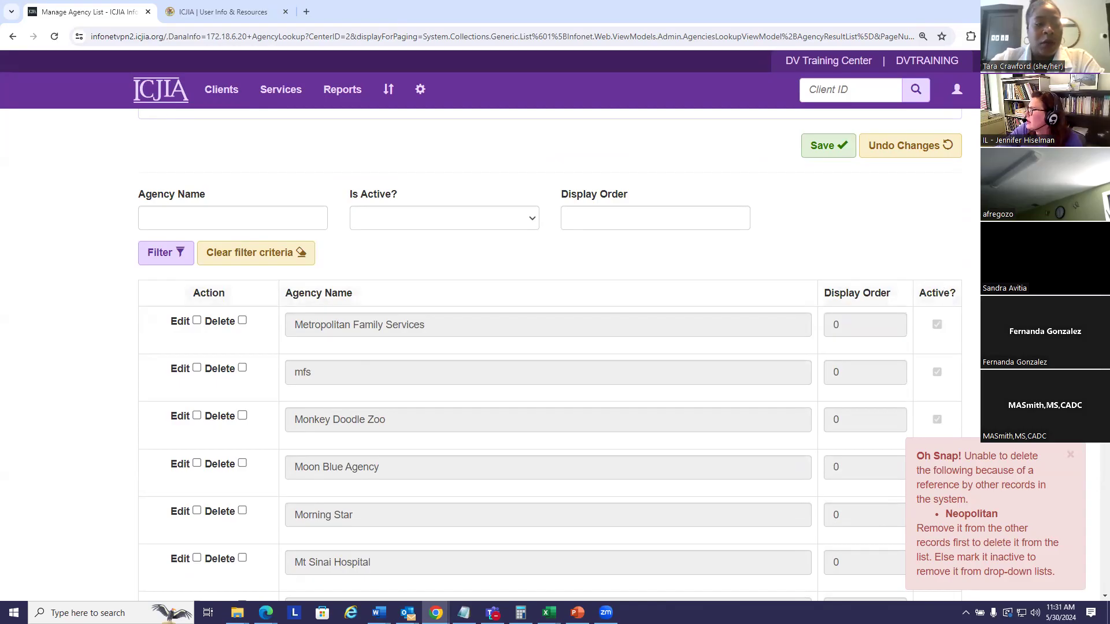
scroll(925, 295, "down", 10)
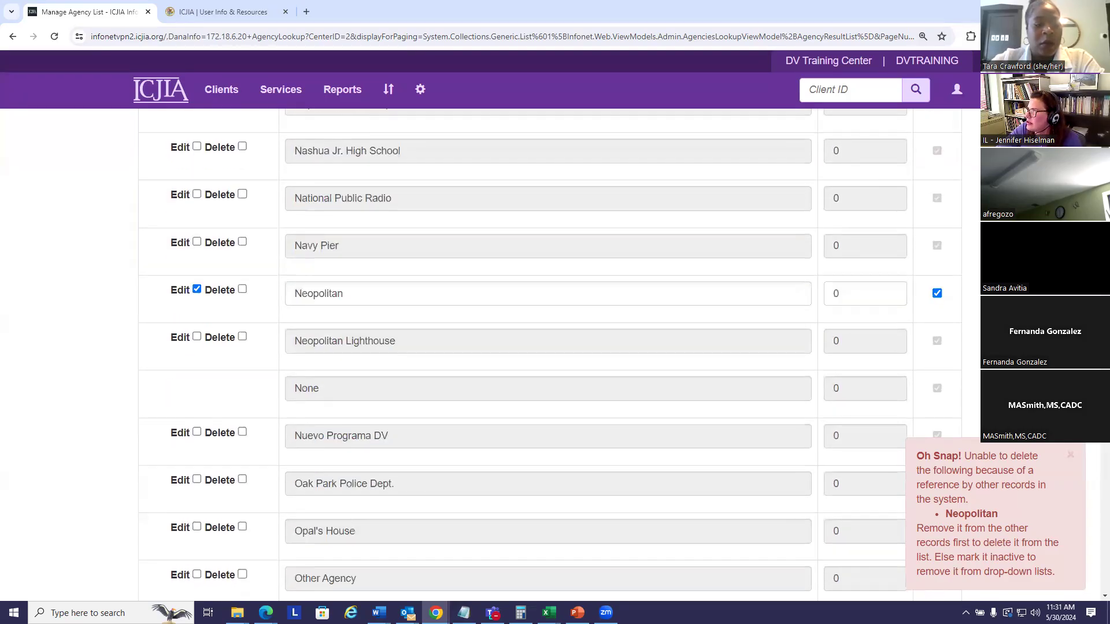
left_click(937, 294)
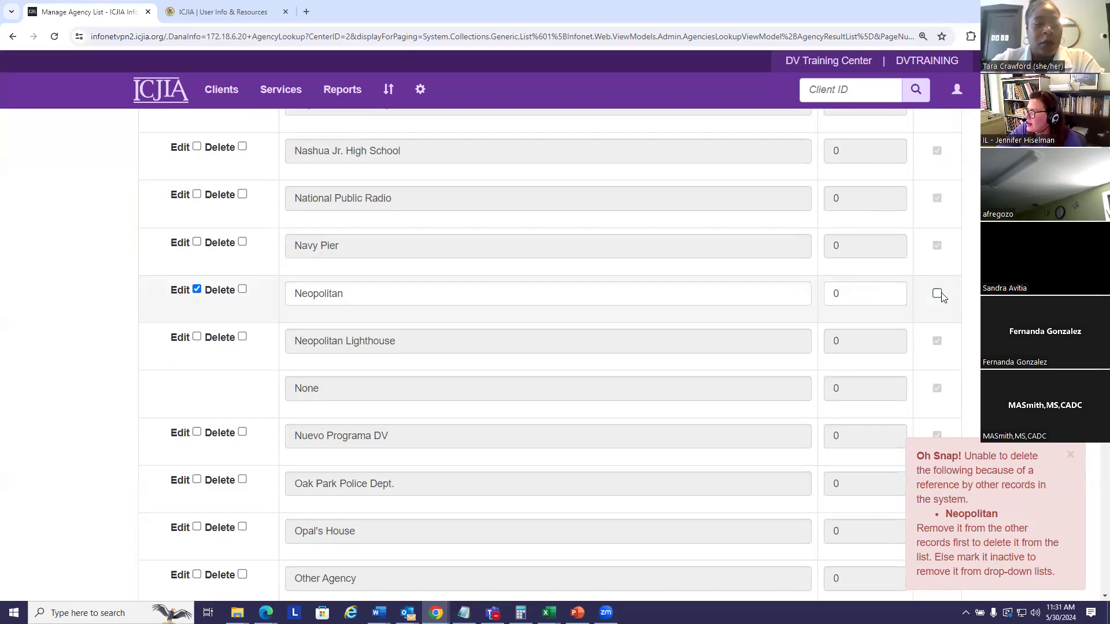
scroll(948, 323, "up", 10)
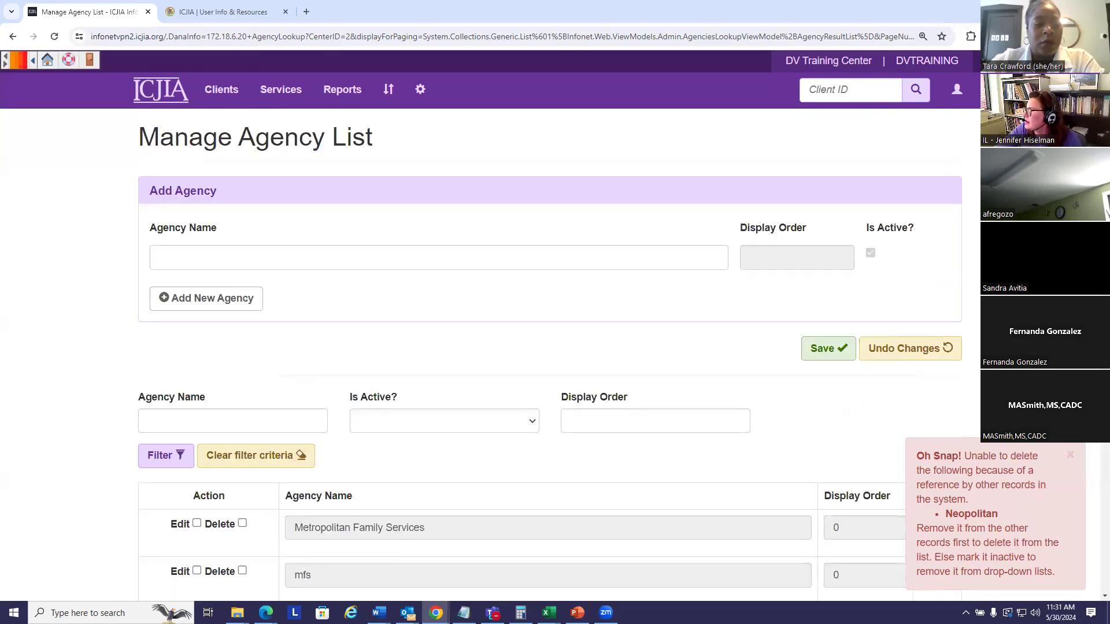
left_click(830, 348)
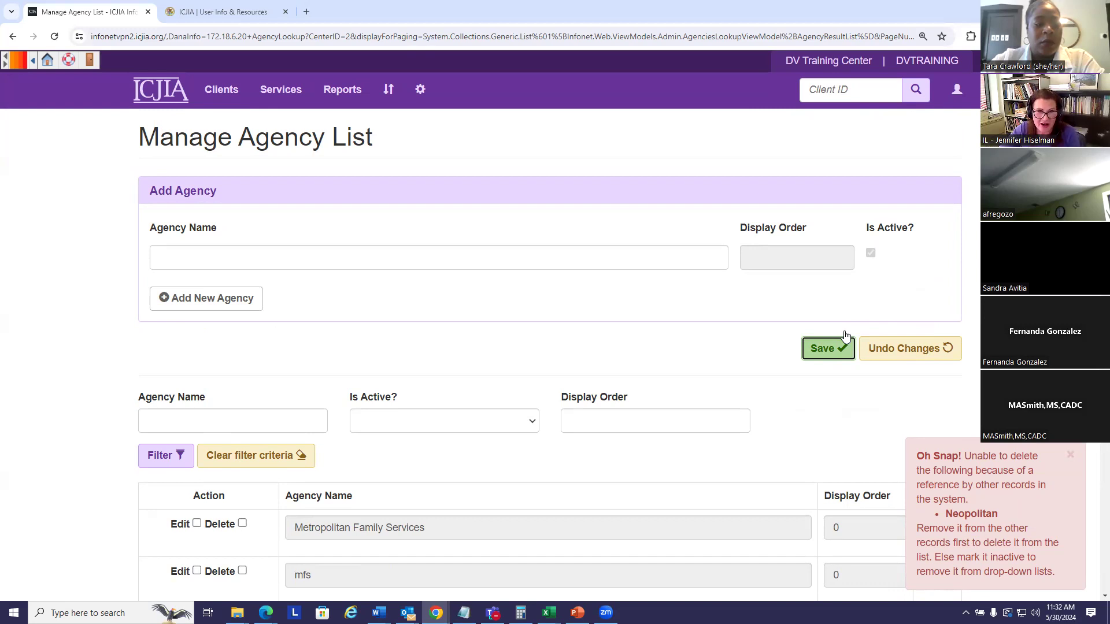
left_click(844, 337)
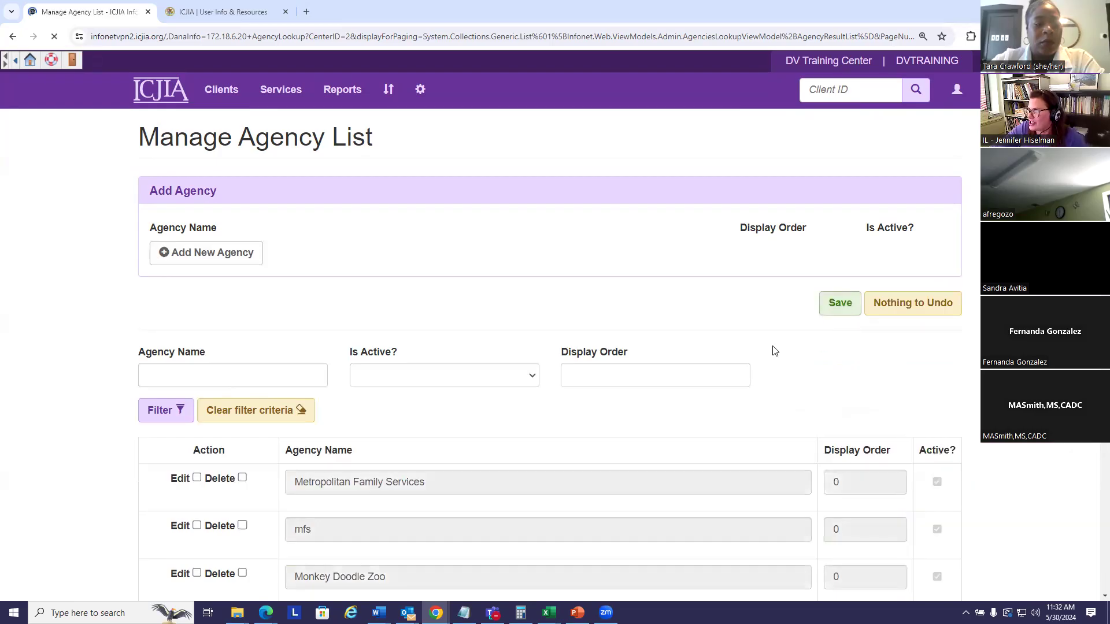
Step: Open the recently viewed client's Adult Intake case and scroll to the Referrals section
left_click(222, 90)
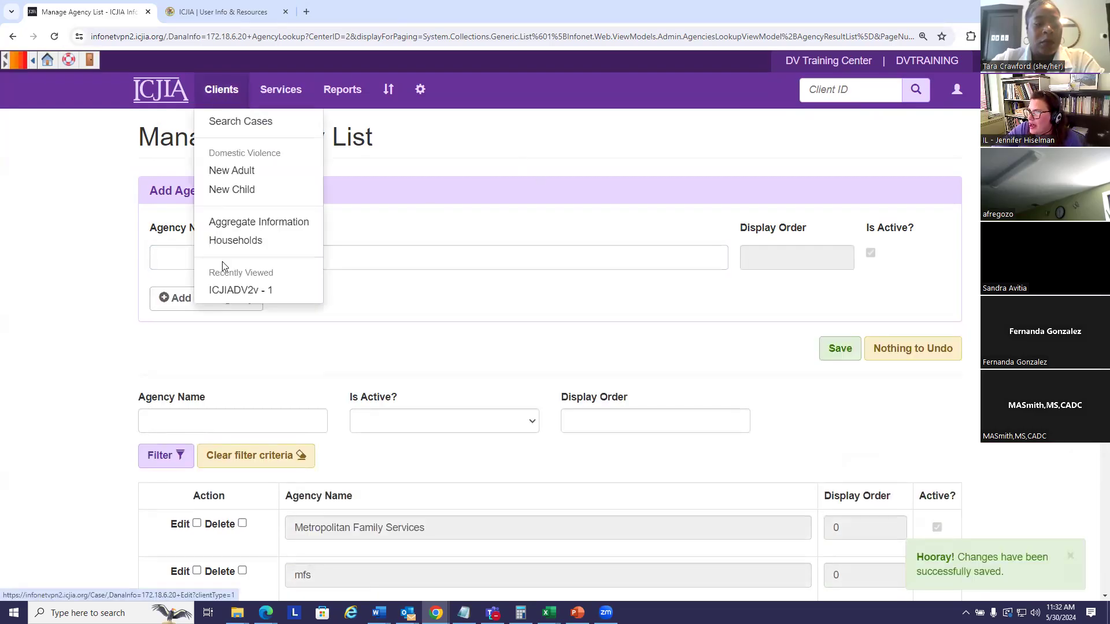
left_click(224, 292)
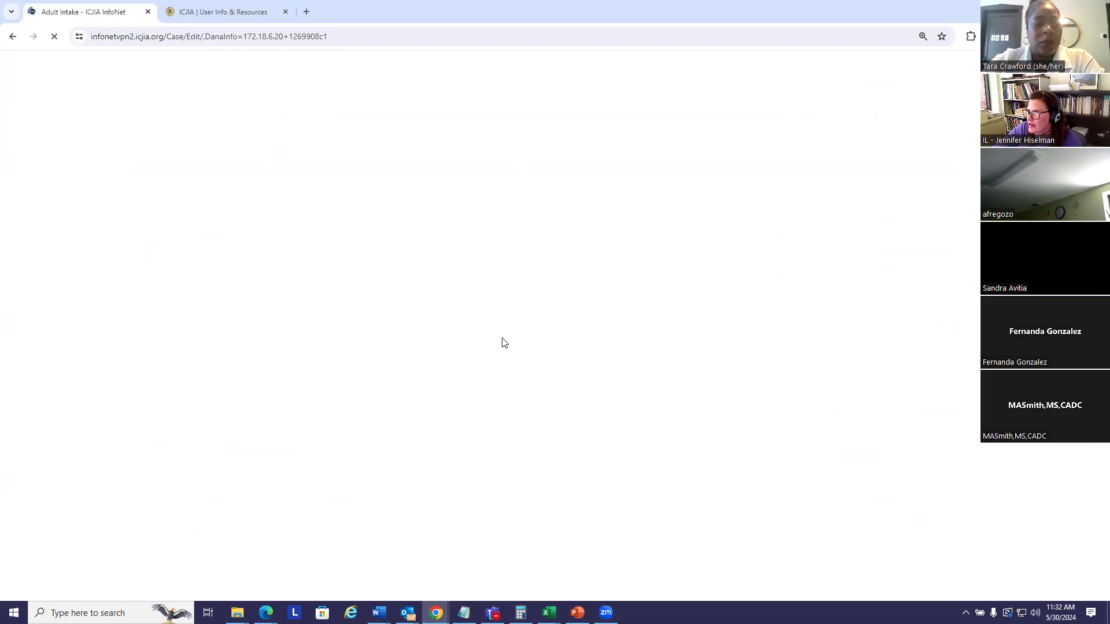
scroll(462, 344, "down", 4)
scroll(453, 346, "down", 20)
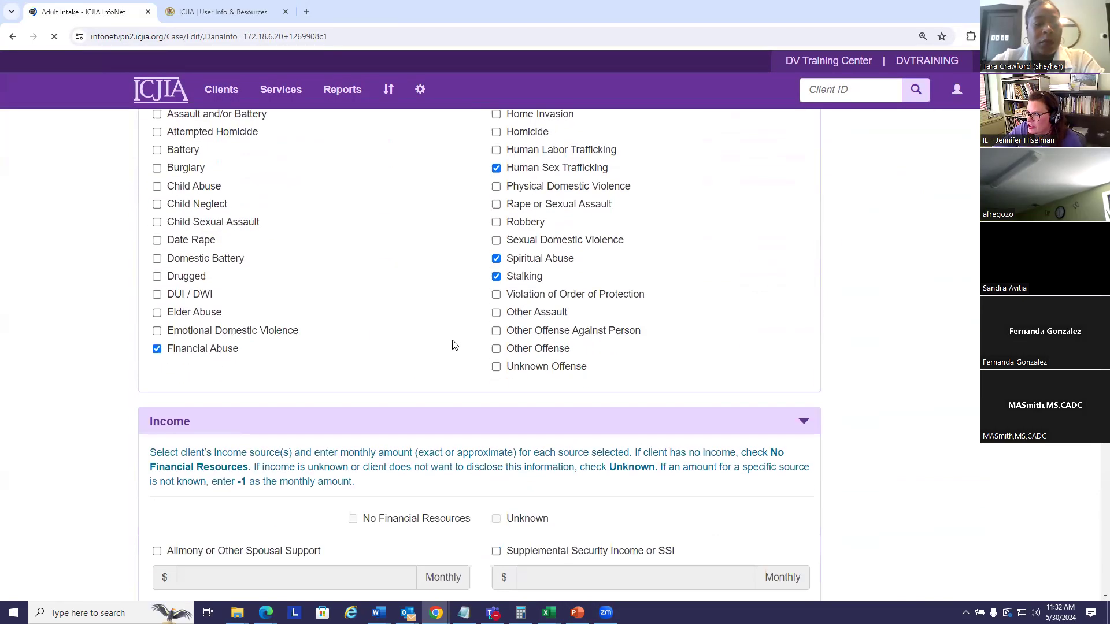
scroll(461, 350, "down", 4)
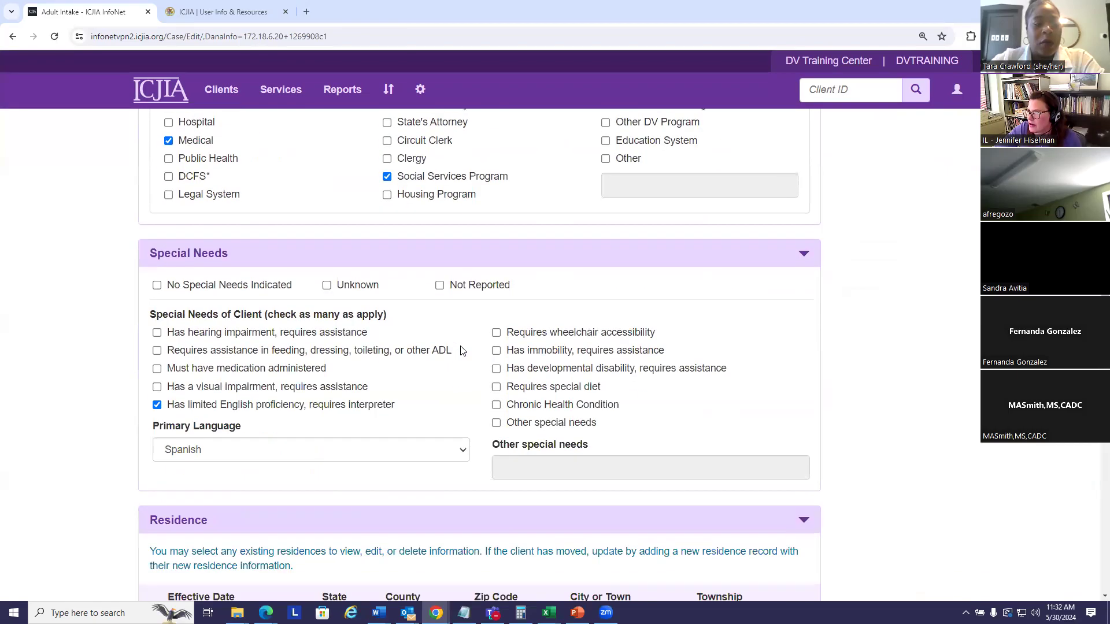
scroll(461, 350, "up", 4)
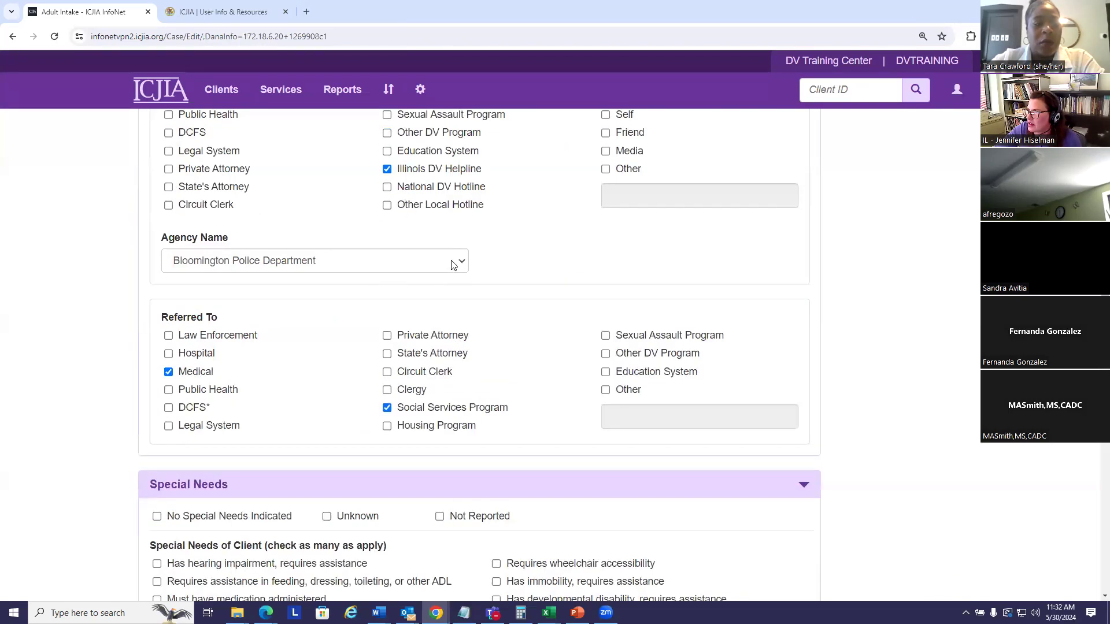
Step: Review the referral Agency Name choices, leaving Bloomington Police Department unchanged
left_click(464, 264)
left_click_drag(465, 293, 463, 425)
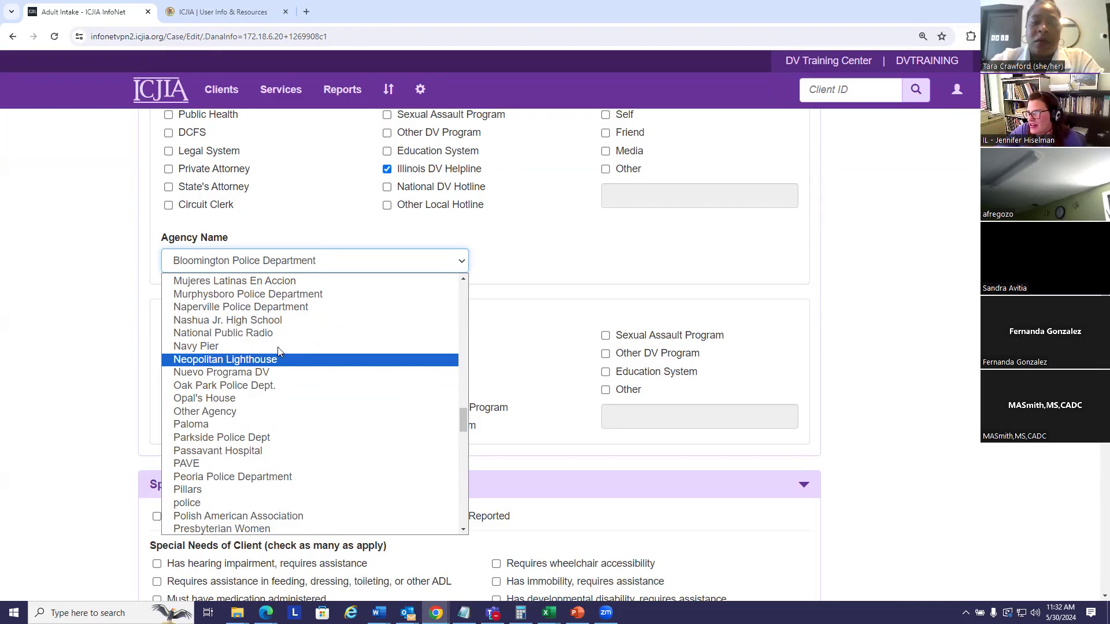
left_click(907, 371)
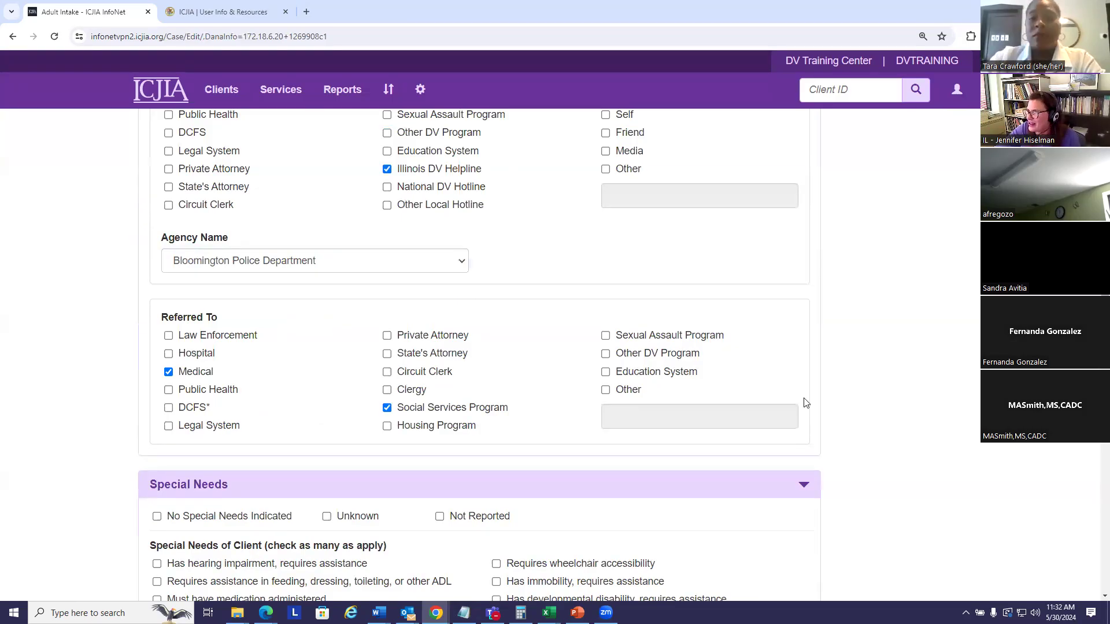
Step: Go to Manage Lists > Funding Sources and browse sources like Alphawood Foundation and Attorney General VCVA
left_click(421, 91)
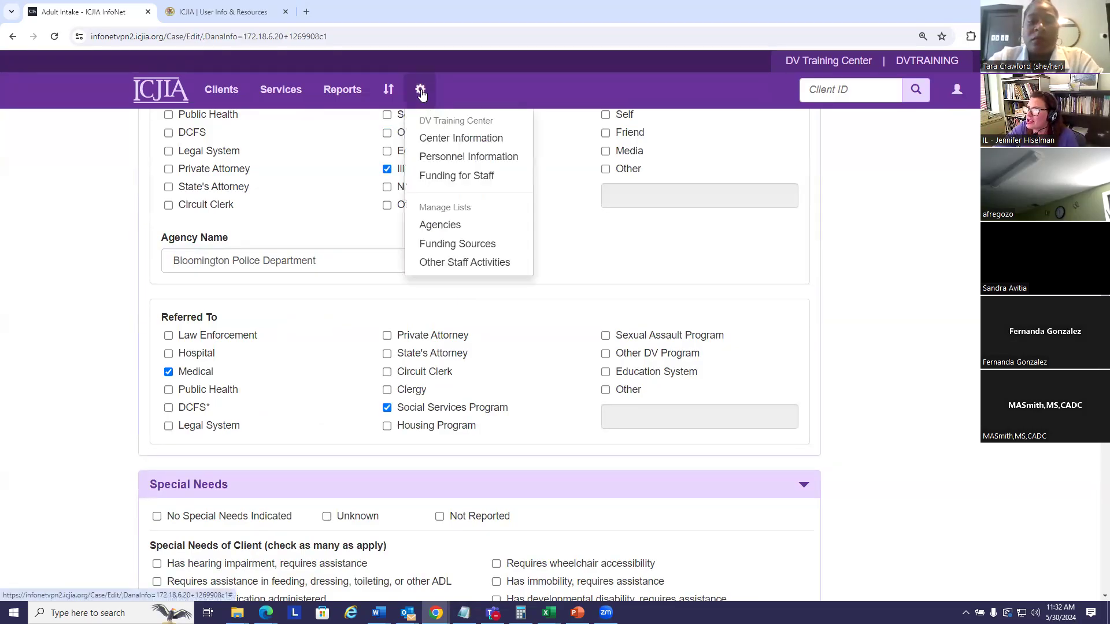
left_click(451, 245)
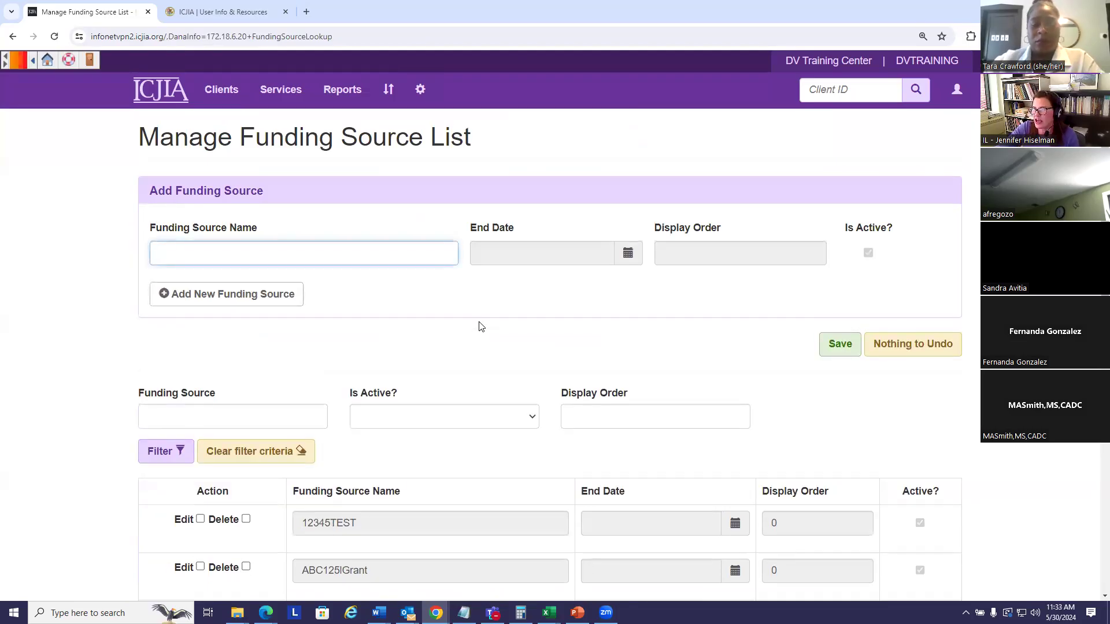
scroll(501, 328, "down", 4)
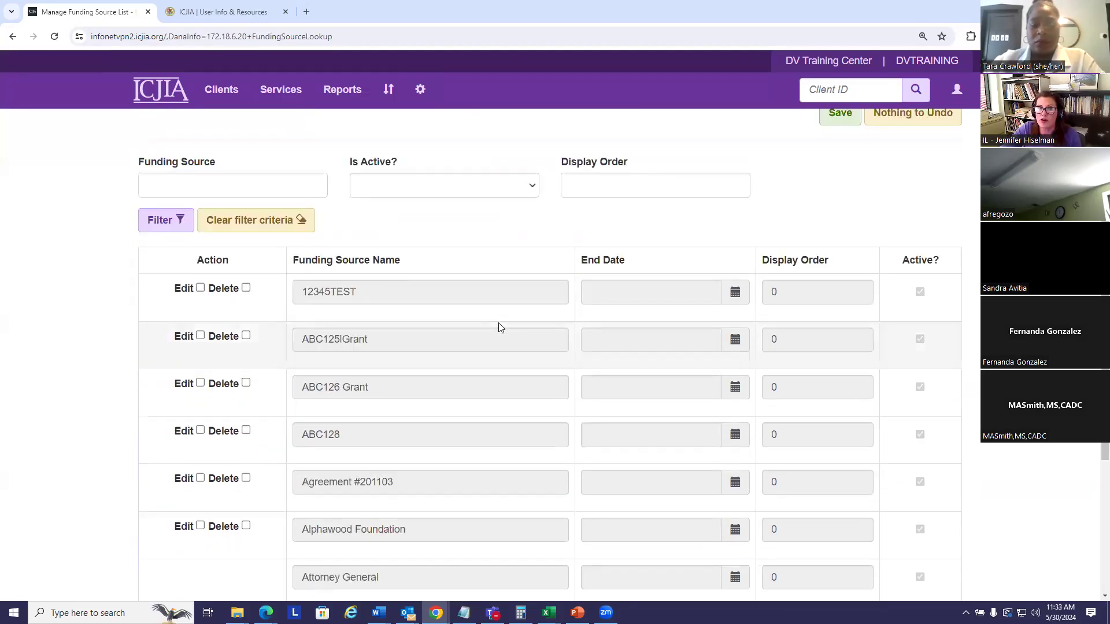
scroll(405, 318, "down", 1)
scroll(382, 312, "down", 3)
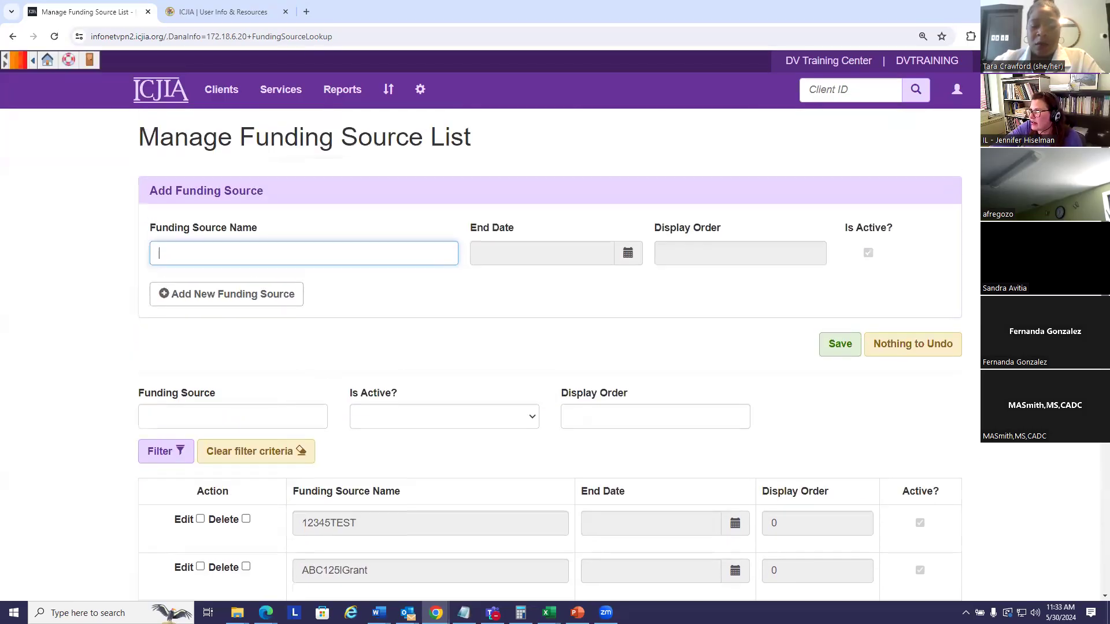
Step: Save a new funding source 'United Way Communities' with end date 12/31/2024
type("Un")
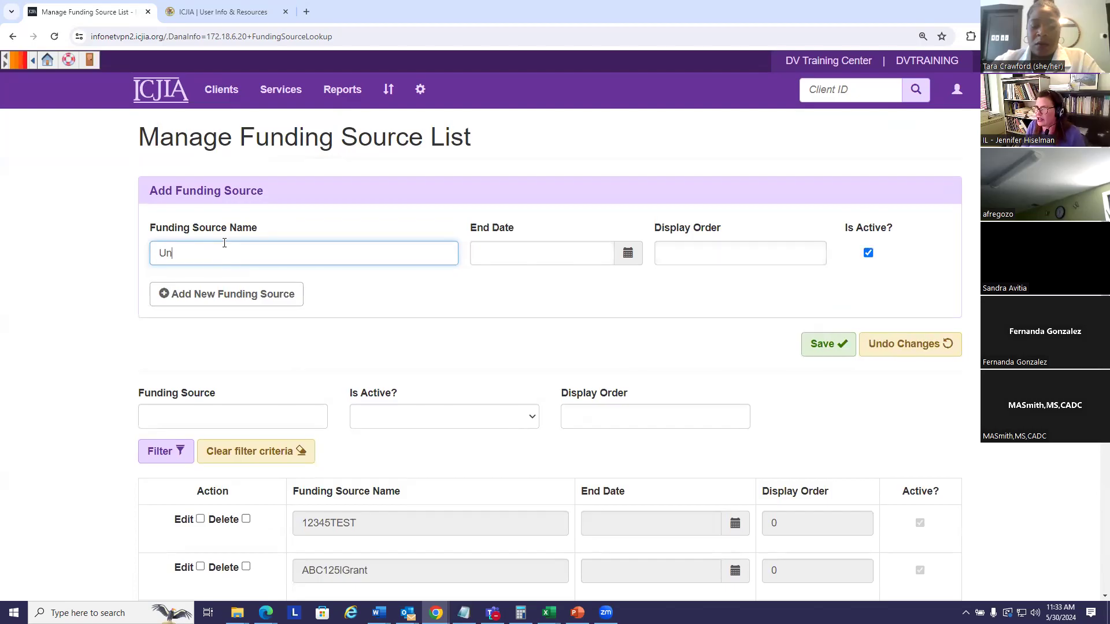
type("ited Way C")
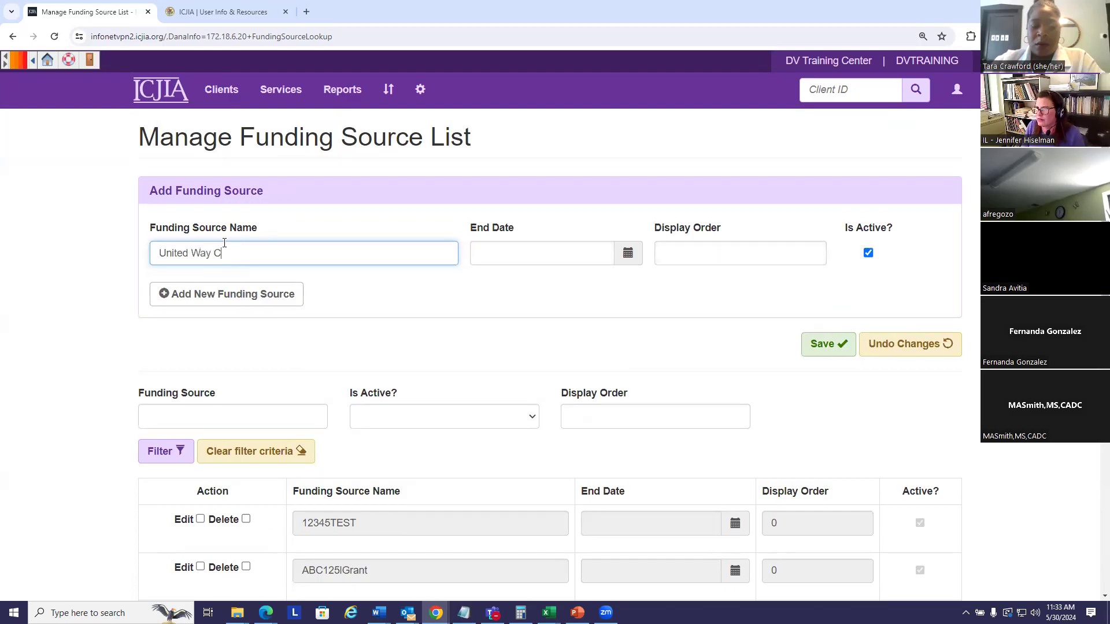
type("ommunities")
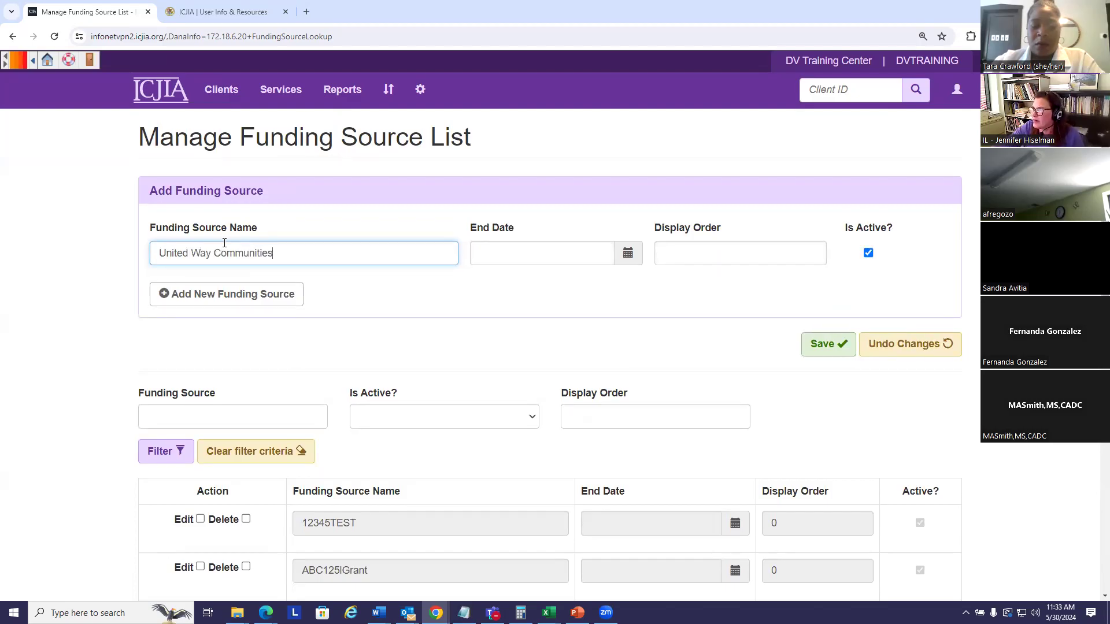
left_click(530, 254)
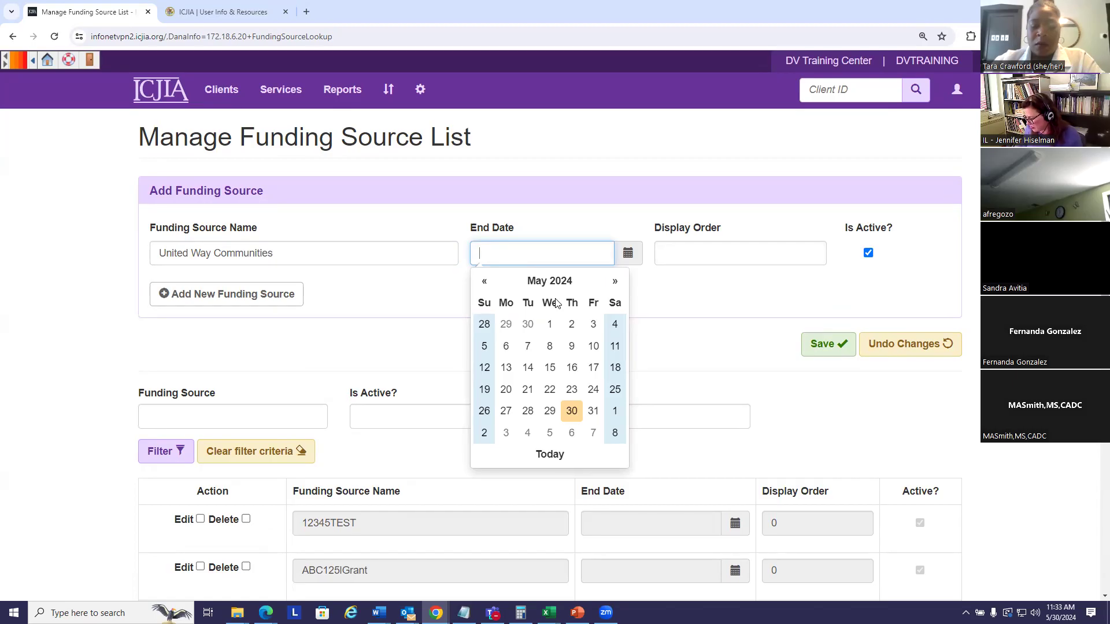
type("12/31/")
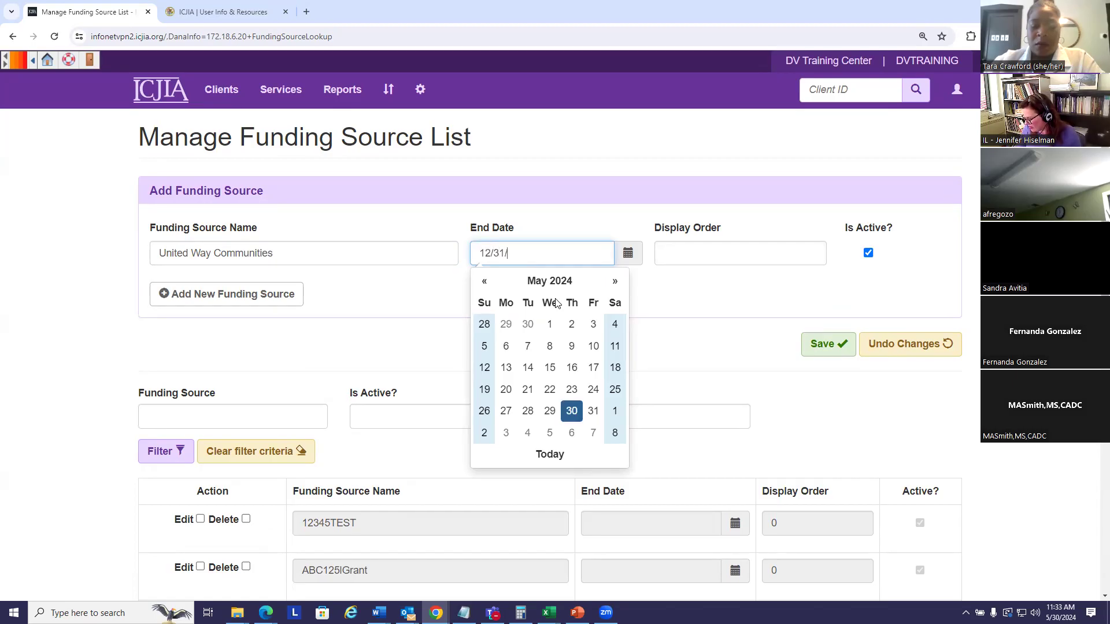
type("2024")
left_click(781, 293)
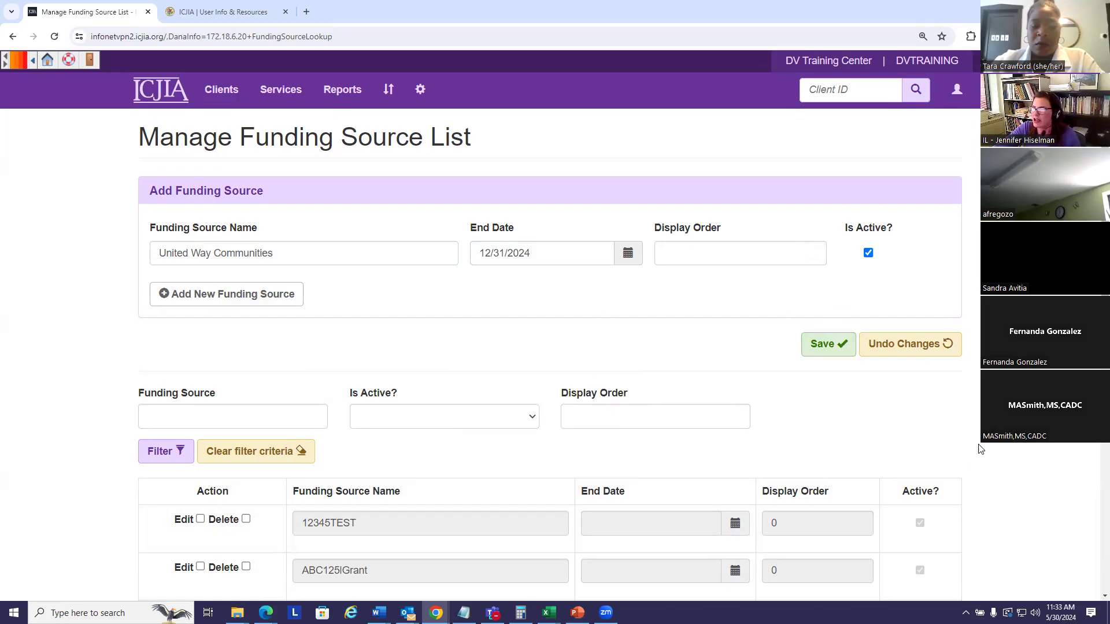
left_click(821, 347)
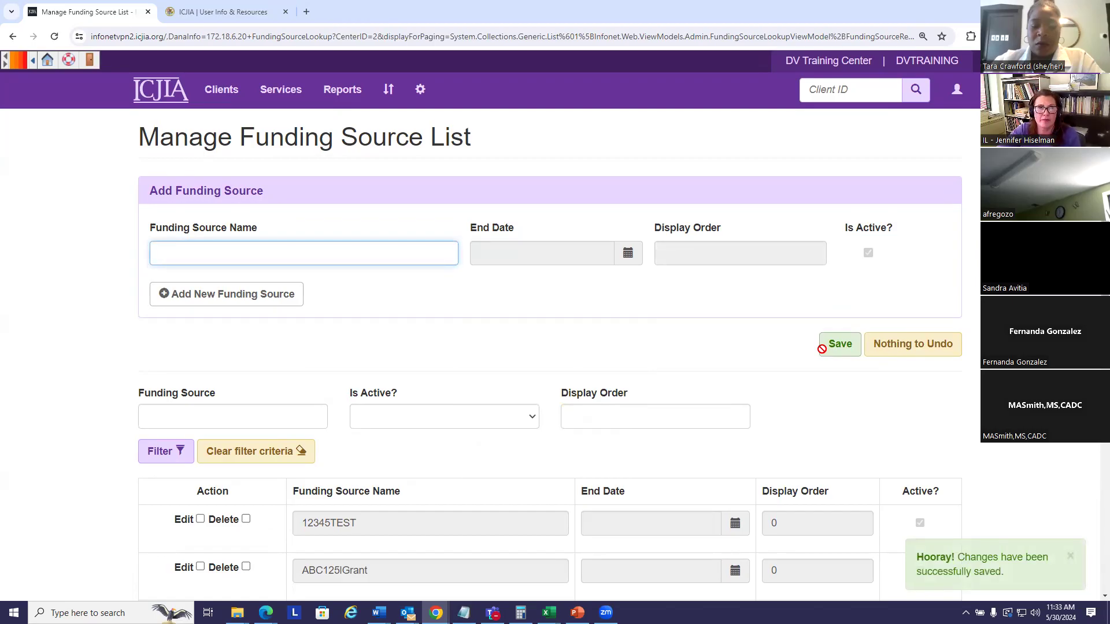
left_click(420, 89)
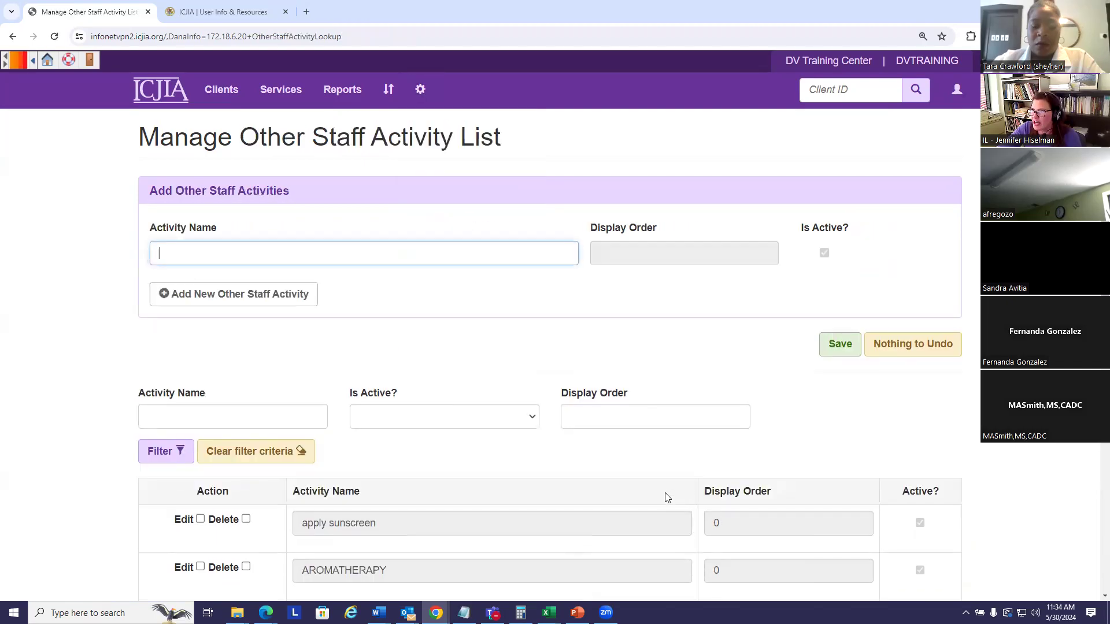
Step: Scroll through the Other Staff Activity List, from apply sunscreen and AROMATHERAPY to Bejeweled Blitz and BWN meeting
scroll(594, 349, "down", 2)
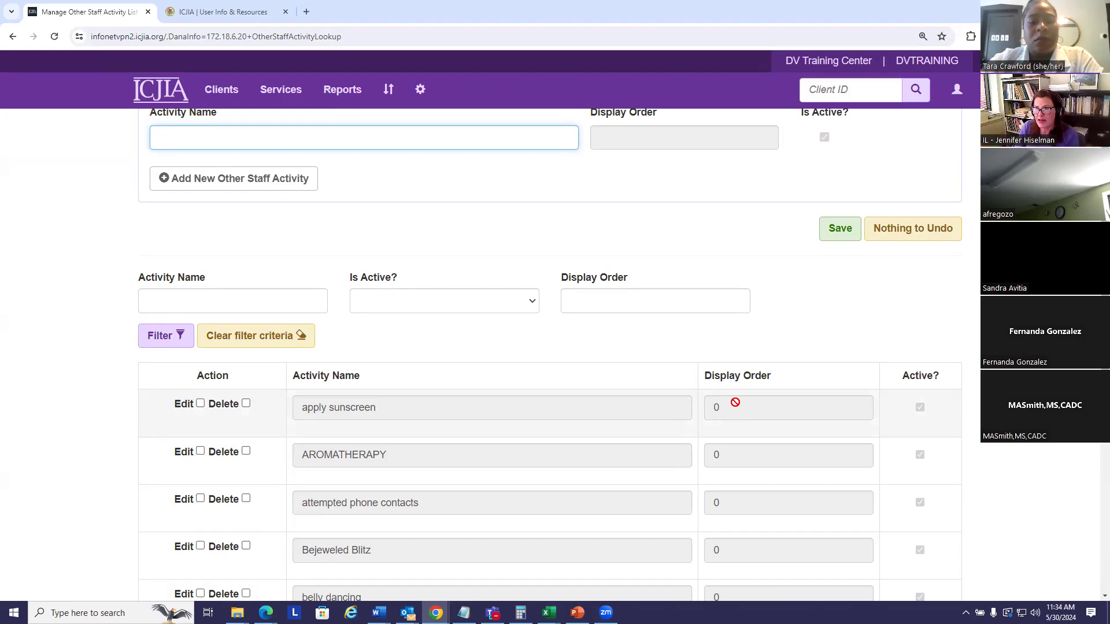
scroll(711, 352, "up", 2)
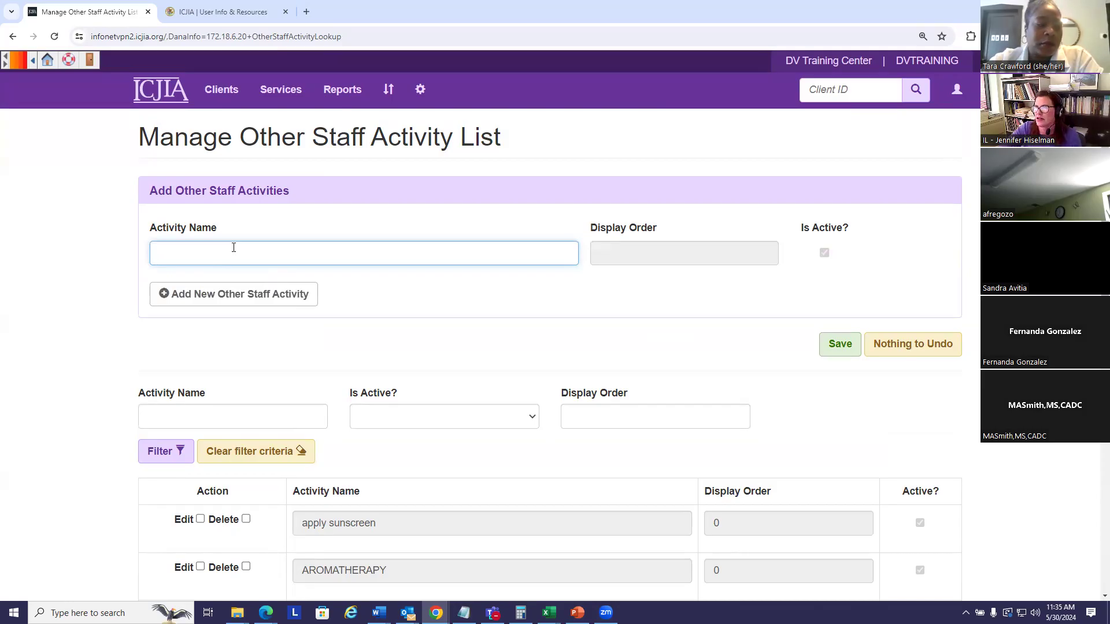
scroll(524, 376, "down", 1)
scroll(577, 395, "down", 3)
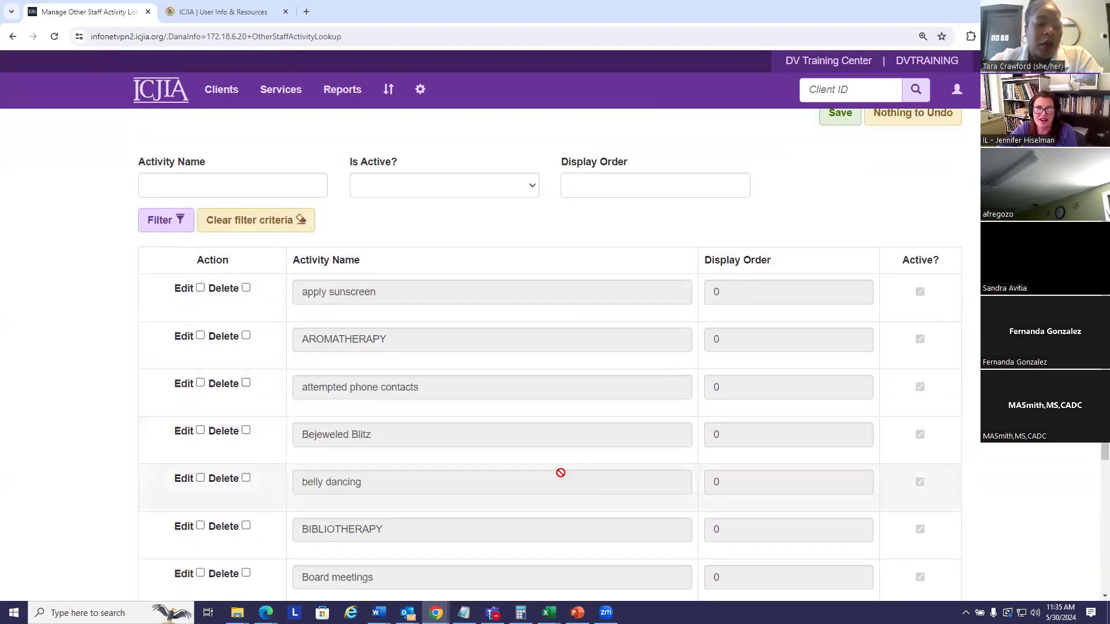
scroll(555, 459, "down", 1)
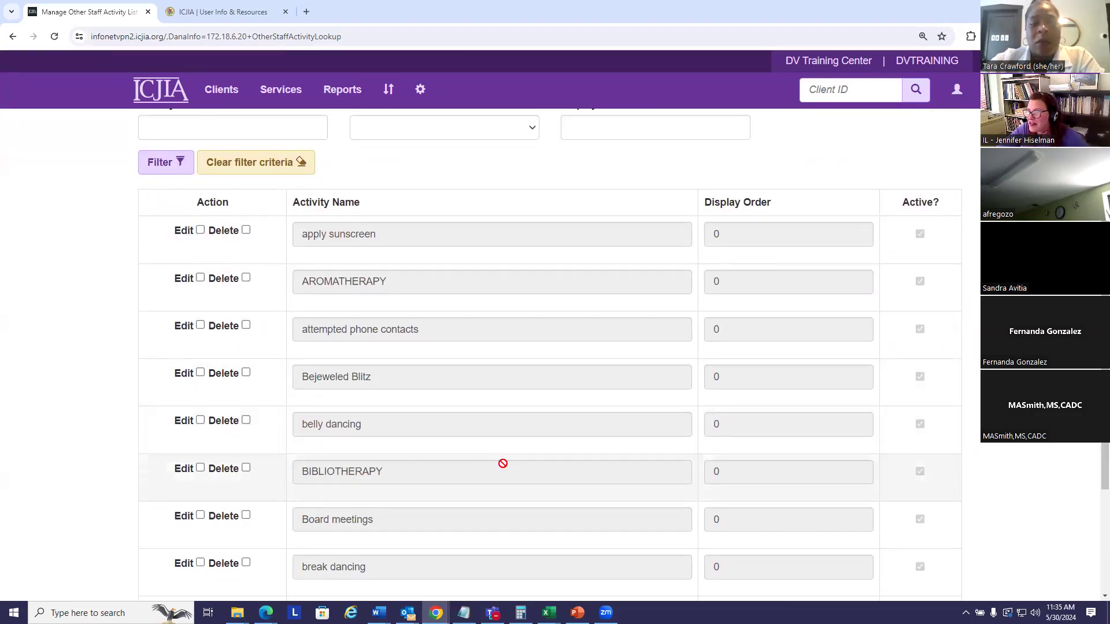
scroll(475, 460, "down", 2)
scroll(476, 460, "down", 2)
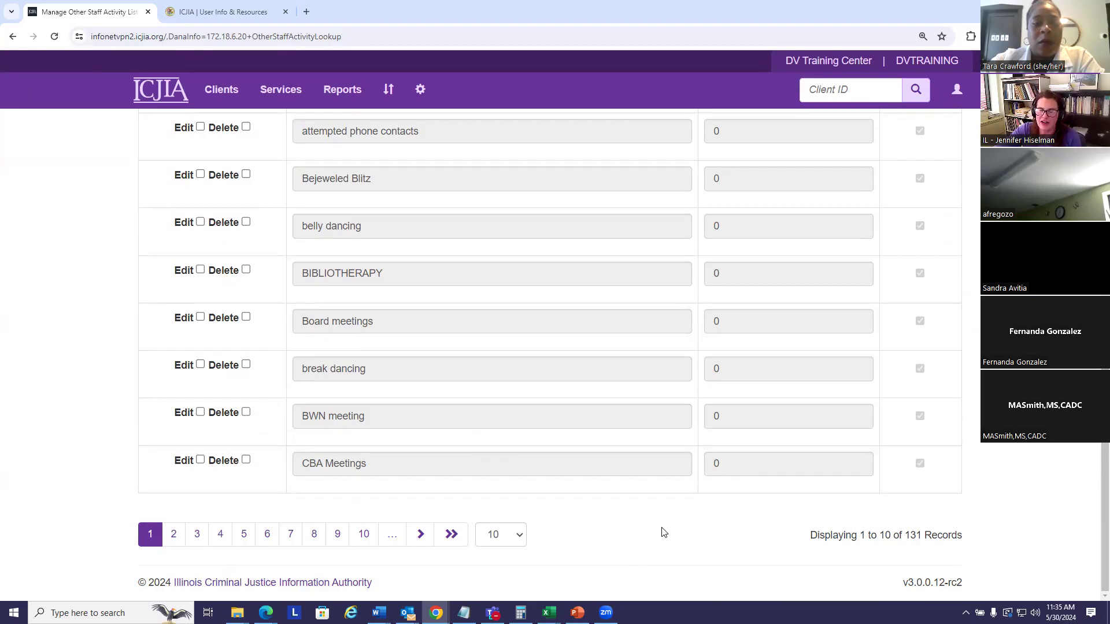
scroll(878, 204, "up", 3)
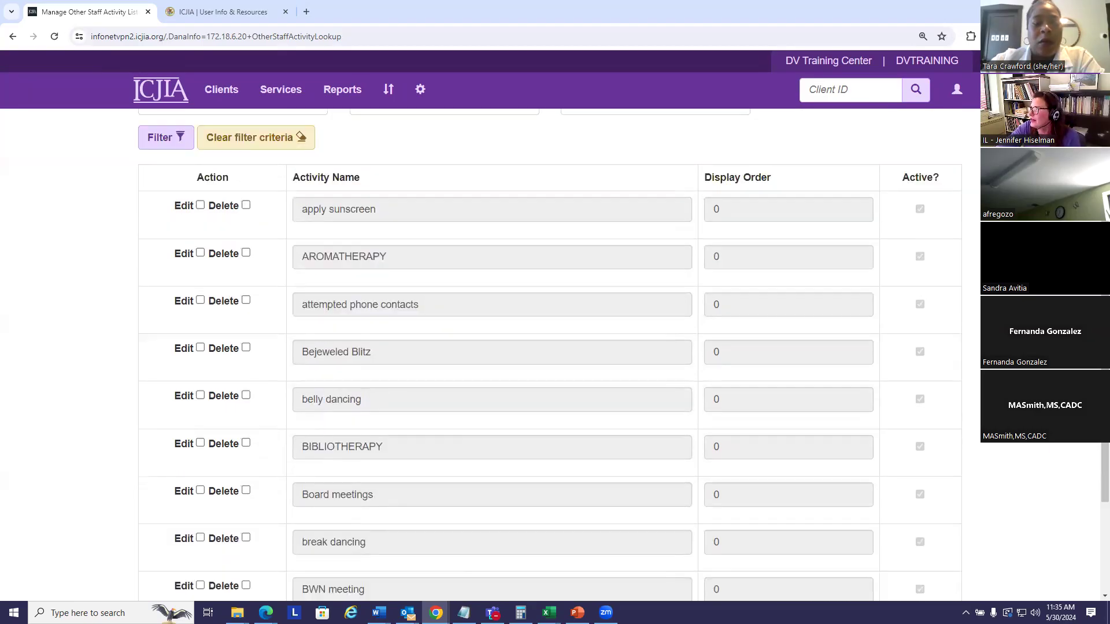